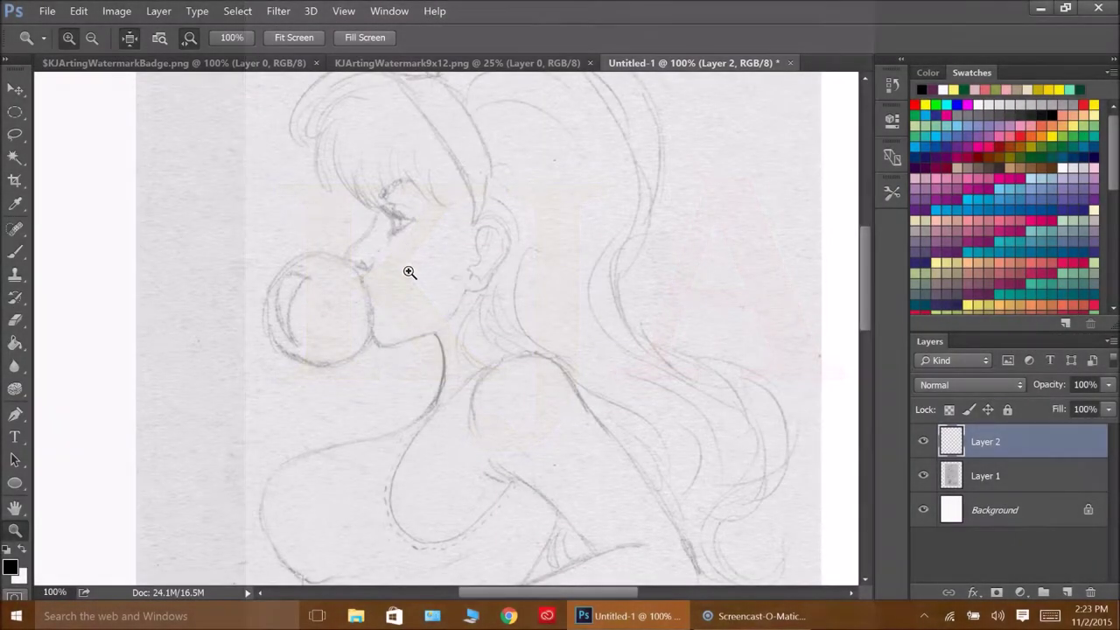
Step: Set a 7 px brush, zoom in on the nose and ink the nostril and nose outline
{"action": "key", "text": "b"}
{"action": "left_click", "coordinate": [87, 37]}
{"action": "type", "text": "7"}
{"action": "key", "text": "Return"}
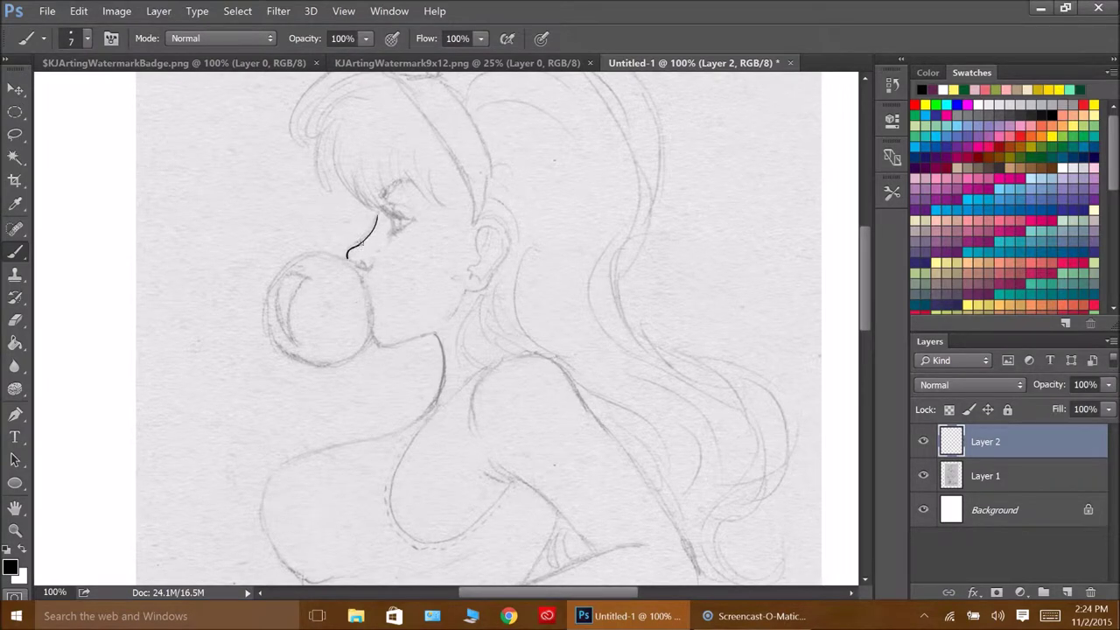
{"action": "left_click", "coordinate": [402, 222], "text": "ctrl"}
{"action": "mouse_move", "coordinate": [235, 361]}
{"action": "left_mouse_down"}
{"action": "mouse_move", "coordinate": [255, 378]}
{"action": "mouse_move", "coordinate": [289, 365]}
{"action": "left_mouse_up"}
{"action": "left_click_drag", "start_coordinate": [183, 345], "coordinate": [245, 394]}
Step: Ink the eye: triangular outline, eyelid with lashes, iris, pupil and iris streaks
{"action": "mouse_move", "coordinate": [355, 175]}
{"action": "left_mouse_down"}
{"action": "mouse_move", "coordinate": [368, 238]}
{"action": "mouse_move", "coordinate": [448, 196]}
{"action": "mouse_move", "coordinate": [324, 154]}
{"action": "mouse_move", "coordinate": [448, 194]}
{"action": "mouse_move", "coordinate": [374, 161]}
{"action": "mouse_move", "coordinate": [385, 150]}
{"action": "mouse_move", "coordinate": [464, 194]}
{"action": "left_mouse_up"}
{"action": "mouse_move", "coordinate": [355, 163]}
{"action": "left_mouse_down"}
{"action": "mouse_move", "coordinate": [354, 131]}
{"action": "mouse_move", "coordinate": [453, 168]}
{"action": "left_mouse_up"}
{"action": "left_click_drag", "start_coordinate": [392, 186], "coordinate": [382, 233]}
{"action": "mouse_move", "coordinate": [375, 180]}
{"action": "left_mouse_down"}
{"action": "mouse_move", "coordinate": [359, 214]}
{"action": "mouse_move", "coordinate": [375, 193]}
{"action": "mouse_move", "coordinate": [379, 212]}
{"action": "left_mouse_up"}
{"action": "left_click_drag", "start_coordinate": [381, 210], "coordinate": [373, 231]}
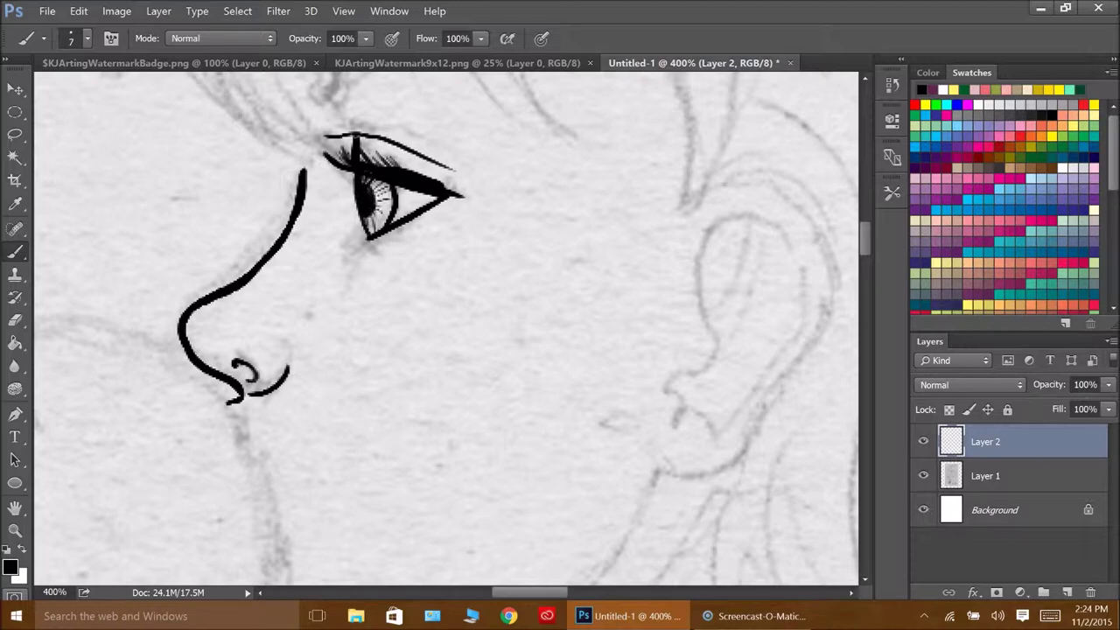
Step: Ink the ear's outer outline and its inner detail lines
{"action": "scroll", "coordinate": [526, 323], "scroll_direction": "right", "scroll_amount": 2}
{"action": "mouse_move", "coordinate": [593, 211]}
{"action": "left_mouse_down"}
{"action": "mouse_move", "coordinate": [707, 336]}
{"action": "mouse_move", "coordinate": [554, 455]}
{"action": "left_mouse_up"}
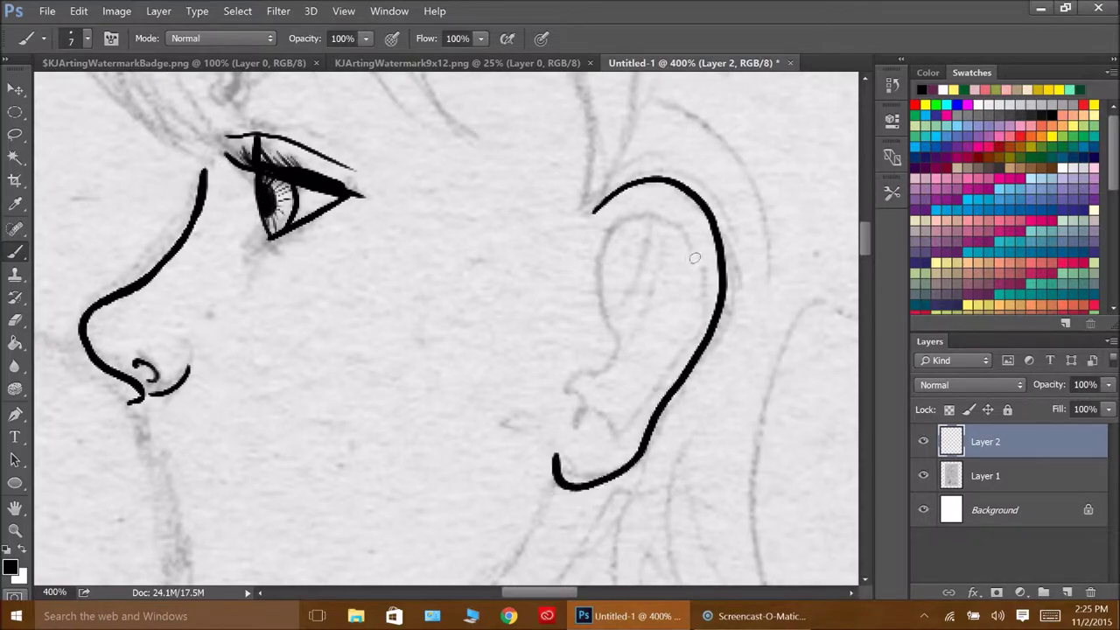
{"action": "scroll", "coordinate": [554, 455], "scroll_direction": "down", "scroll_amount": 2}
{"action": "scroll", "coordinate": [560, 350], "scroll_direction": "up", "scroll_amount": 1}
{"action": "mouse_move", "coordinate": [700, 198]}
{"action": "left_mouse_down"}
{"action": "mouse_move", "coordinate": [600, 263]}
{"action": "mouse_move", "coordinate": [608, 390]}
{"action": "left_mouse_up"}
{"action": "left_click_drag", "start_coordinate": [694, 225], "coordinate": [620, 378]}
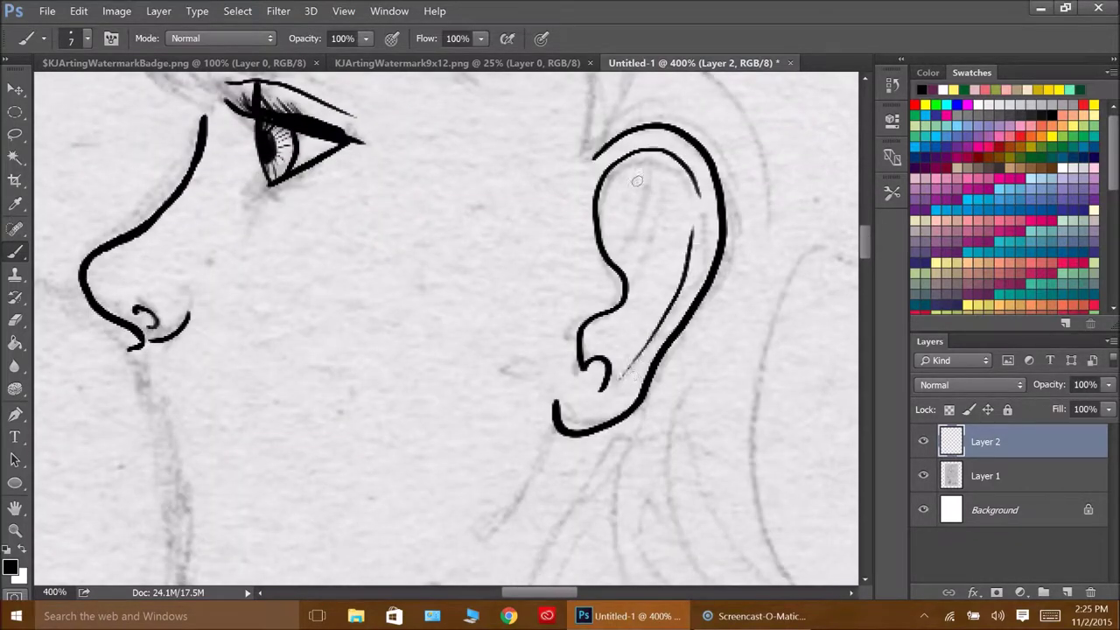
{"action": "left_click_drag", "start_coordinate": [638, 166], "coordinate": [643, 258]}
{"action": "left_click_drag", "start_coordinate": [626, 175], "coordinate": [600, 263]}
Step: Sketch jaw and neck strokes, zoom out, then undo the unwanted neck and chin strokes
{"action": "left_click_drag", "start_coordinate": [554, 429], "coordinate": [498, 521]}
{"action": "scroll", "coordinate": [450, 555], "scroll_direction": "down", "scroll_amount": 3}
{"action": "left_click_drag", "start_coordinate": [186, 428], "coordinate": [429, 430]}
{"action": "scroll", "coordinate": [459, 424], "scroll_direction": "down", "scroll_amount": 5}
{"action": "left_click_drag", "start_coordinate": [428, 130], "coordinate": [451, 455]}
{"action": "scroll", "coordinate": [450, 455], "scroll_direction": "up", "scroll_amount": 10}
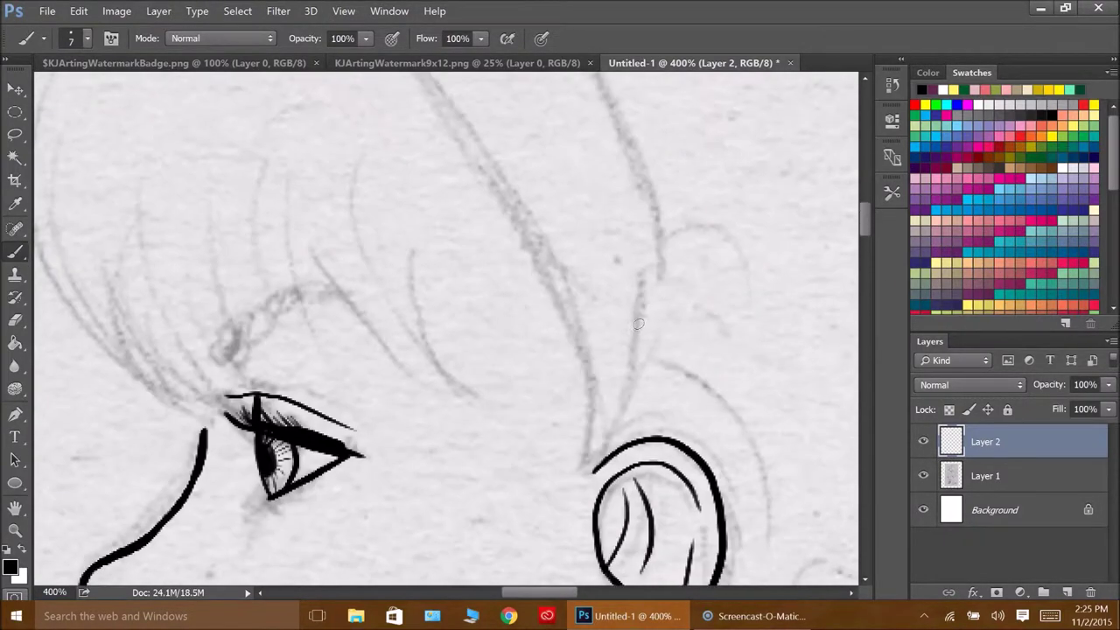
{"action": "key", "text": "z"}
{"action": "key", "text": "ctrl+1"}
{"action": "left_click", "coordinate": [15, 251]}
{"action": "key", "text": "ctrl+alt+z"}
{"action": "key", "text": "ctrl+alt+z"}
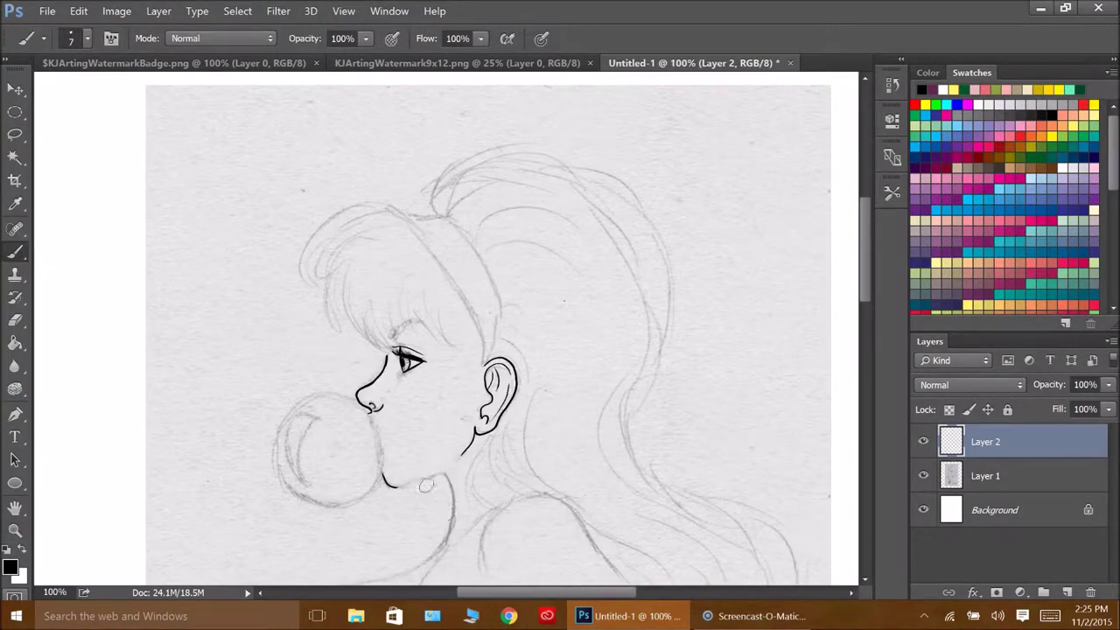
{"action": "key", "text": "ctrl+z"}
Step: Re-ink the chin, jawline and front of the neck, then view the whole face
{"action": "left_click", "coordinate": [412, 464], "text": "ctrl"}
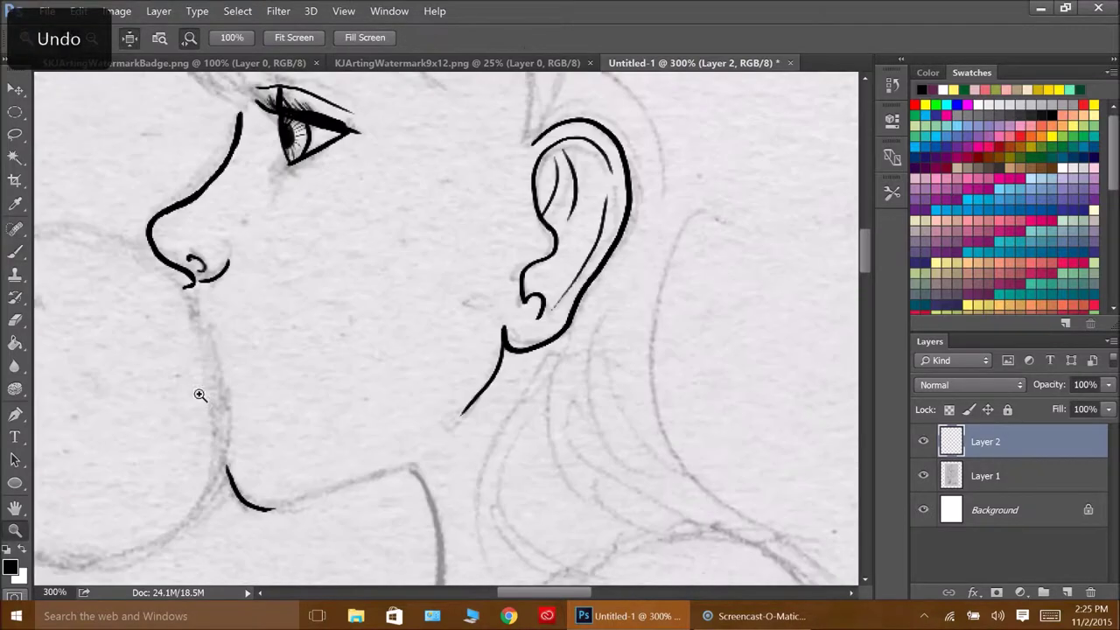
{"action": "left_click_drag", "start_coordinate": [254, 508], "coordinate": [415, 459]}
{"action": "scroll", "coordinate": [823, 274], "scroll_direction": "down", "scroll_amount": 3}
{"action": "left_click_drag", "start_coordinate": [410, 229], "coordinate": [371, 477]}
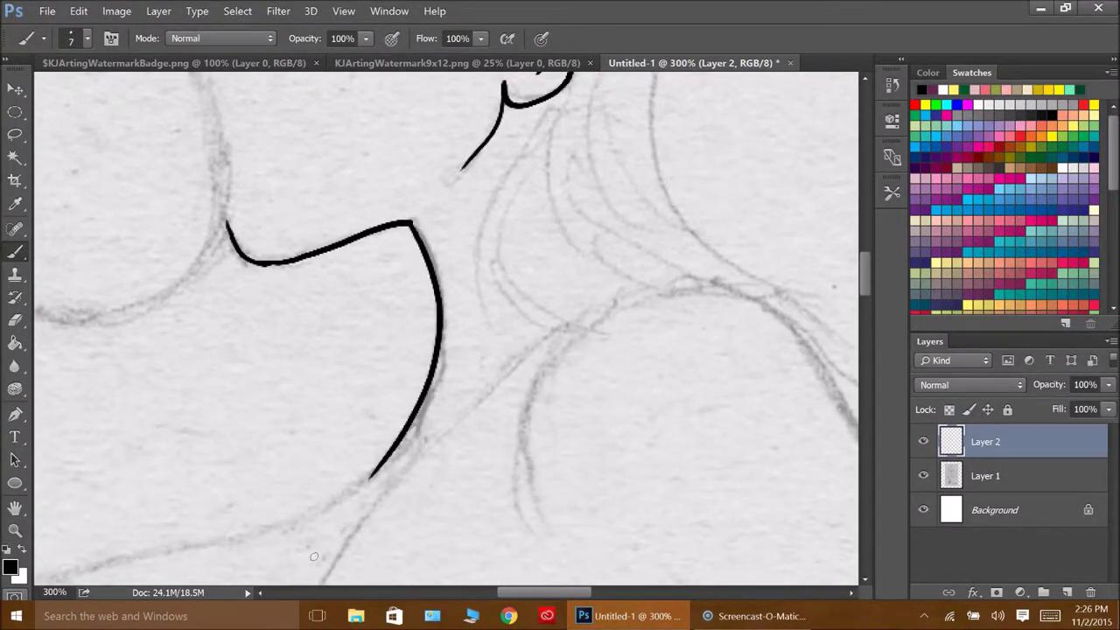
{"action": "scroll", "coordinate": [411, 350], "scroll_direction": "up", "scroll_amount": 5}
{"action": "scroll", "coordinate": [411, 350], "scroll_direction": "up", "scroll_amount": 5}
{"action": "key", "text": "ctrl+1"}
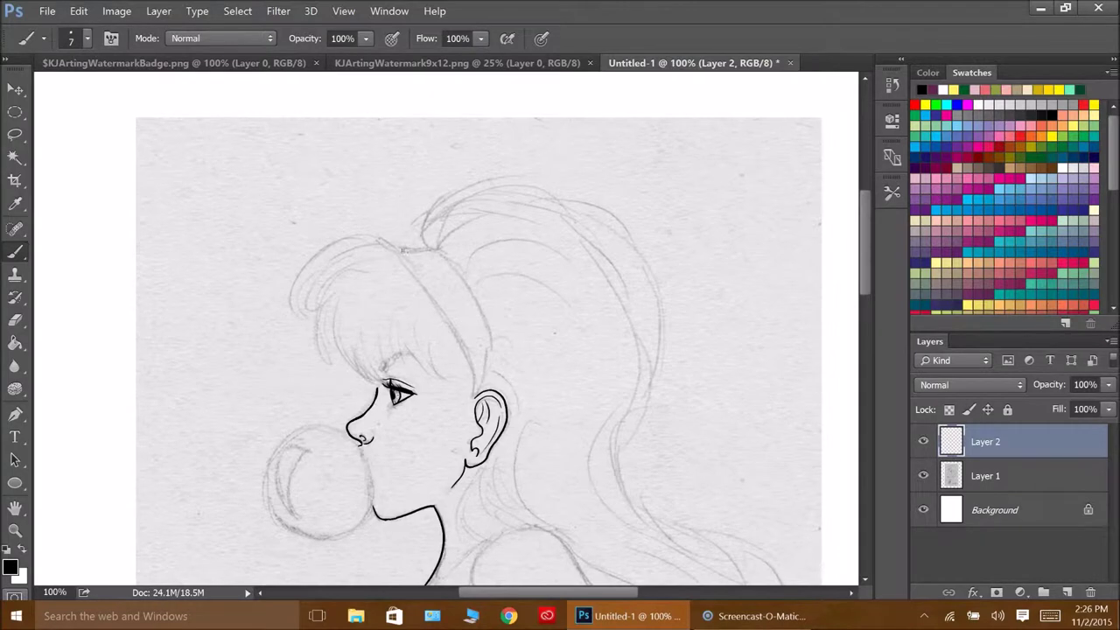
Step: Ink the headband edges and the curved strands of the bangs
{"action": "mouse_move", "coordinate": [404, 250]}
{"action": "left_mouse_down"}
{"action": "mouse_move", "coordinate": [473, 395]}
{"action": "mouse_move", "coordinate": [479, 350]}
{"action": "left_mouse_up"}
{"action": "mouse_move", "coordinate": [403, 249]}
{"action": "left_mouse_down"}
{"action": "mouse_move", "coordinate": [308, 342]}
{"action": "mouse_move", "coordinate": [318, 345]}
{"action": "mouse_move", "coordinate": [399, 249]}
{"action": "mouse_move", "coordinate": [343, 383]}
{"action": "mouse_move", "coordinate": [333, 354]}
{"action": "left_mouse_up"}
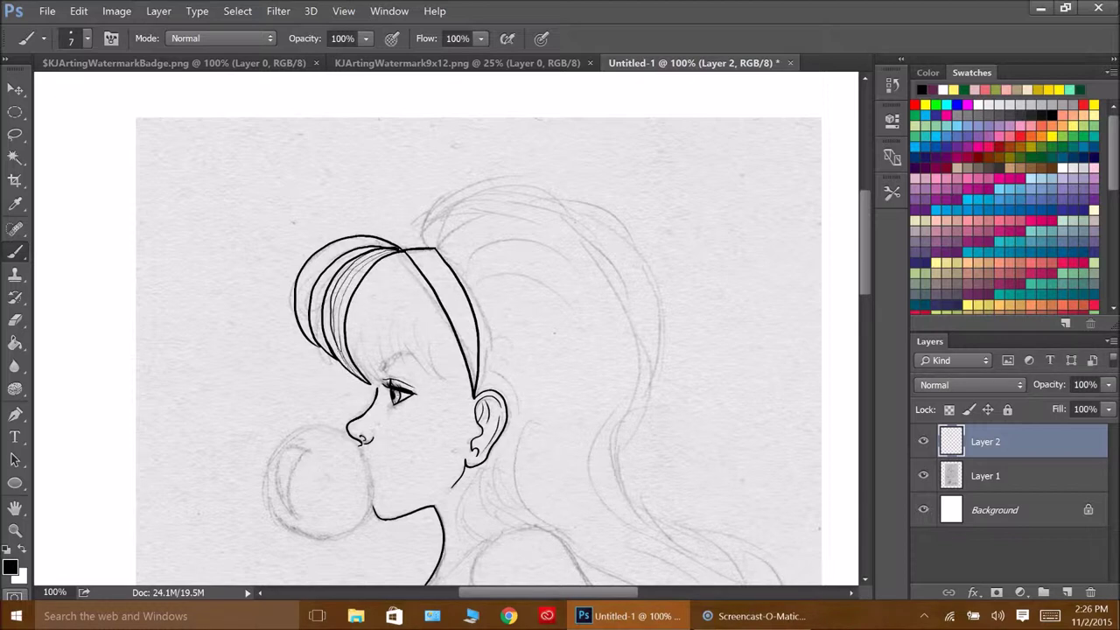
{"action": "mouse_move", "coordinate": [370, 248]}
{"action": "left_mouse_down"}
{"action": "mouse_move", "coordinate": [316, 348]}
{"action": "mouse_move", "coordinate": [299, 341]}
{"action": "left_mouse_up"}
{"action": "left_click_drag", "start_coordinate": [394, 238], "coordinate": [303, 313]}
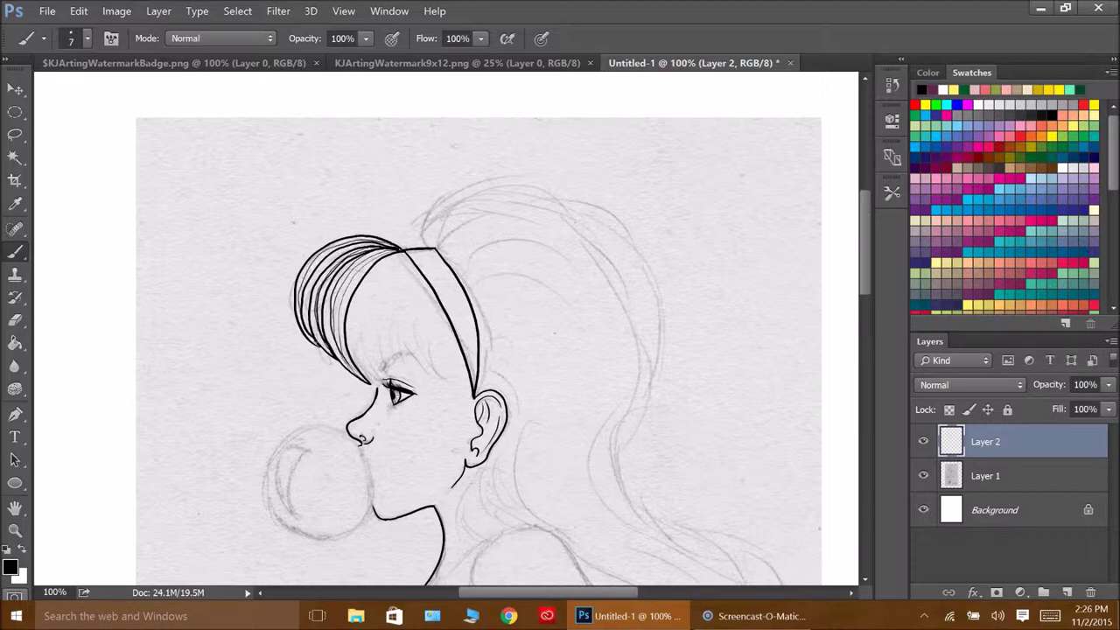
{"action": "left_click_drag", "start_coordinate": [331, 271], "coordinate": [312, 354]}
{"action": "mouse_move", "coordinate": [403, 253]}
{"action": "left_mouse_down"}
{"action": "mouse_move", "coordinate": [359, 385]}
{"action": "mouse_move", "coordinate": [347, 376]}
{"action": "left_mouse_up"}
Step: Add strands on the right of the bangs and the hair strands at the nape
{"action": "mouse_move", "coordinate": [428, 273]}
{"action": "left_mouse_down"}
{"action": "mouse_move", "coordinate": [445, 373]}
{"action": "mouse_move", "coordinate": [384, 366]}
{"action": "left_mouse_up"}
{"action": "key", "text": "ctrl+z"}
{"action": "left_click_drag", "start_coordinate": [414, 266], "coordinate": [438, 369]}
{"action": "left_click_drag", "start_coordinate": [397, 282], "coordinate": [363, 373]}
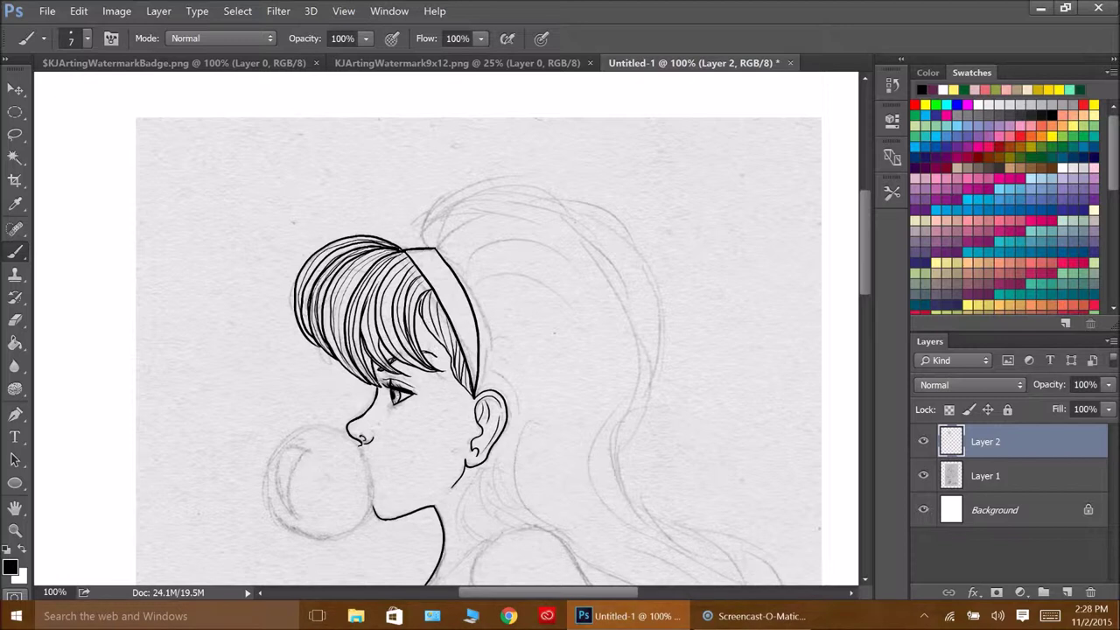
{"action": "mouse_move", "coordinate": [473, 463]}
{"action": "left_mouse_down"}
{"action": "mouse_move", "coordinate": [486, 538]}
{"action": "mouse_move", "coordinate": [524, 527]}
{"action": "mouse_move", "coordinate": [490, 490]}
{"action": "mouse_move", "coordinate": [518, 531]}
{"action": "left_mouse_up"}
{"action": "left_click_drag", "start_coordinate": [483, 450], "coordinate": [486, 531]}
{"action": "scroll", "coordinate": [487, 490], "scroll_direction": "down", "scroll_amount": 3}
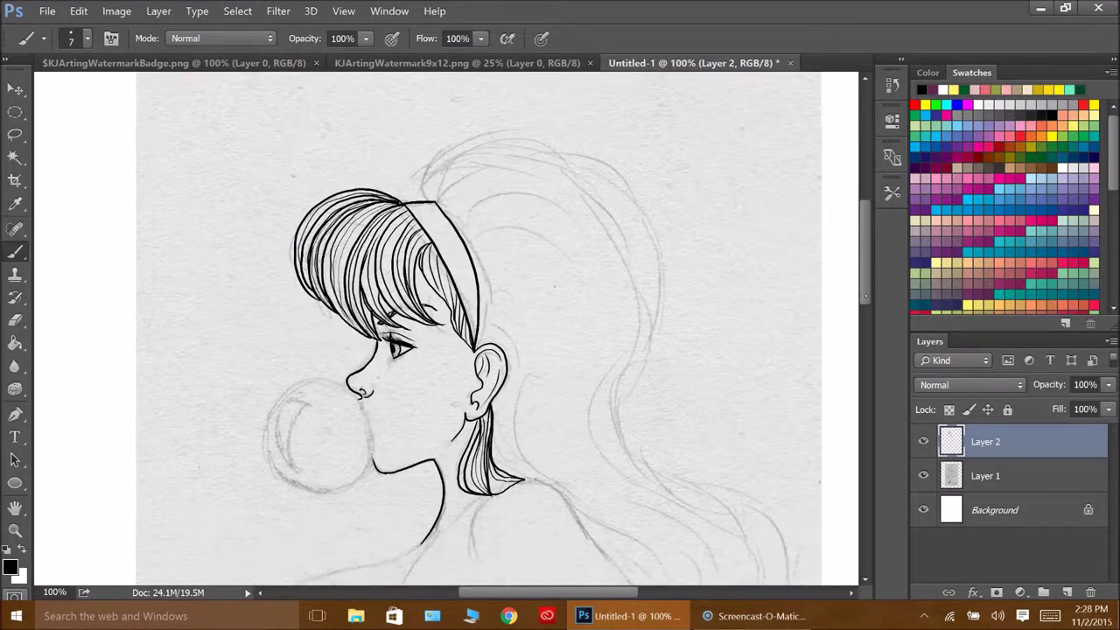
Step: Draw an ellipse around the bubble gum with no fill and a thin black stroke
{"action": "key", "text": "u"}
{"action": "left_click_drag", "start_coordinate": [265, 369], "coordinate": [386, 493]}
{"action": "left_click", "coordinate": [641, 243]}
{"action": "left_click", "coordinate": [655, 278]}
{"action": "left_click", "coordinate": [672, 243]}
{"action": "left_click", "coordinate": [690, 278]}
{"action": "left_click", "coordinate": [705, 243]}
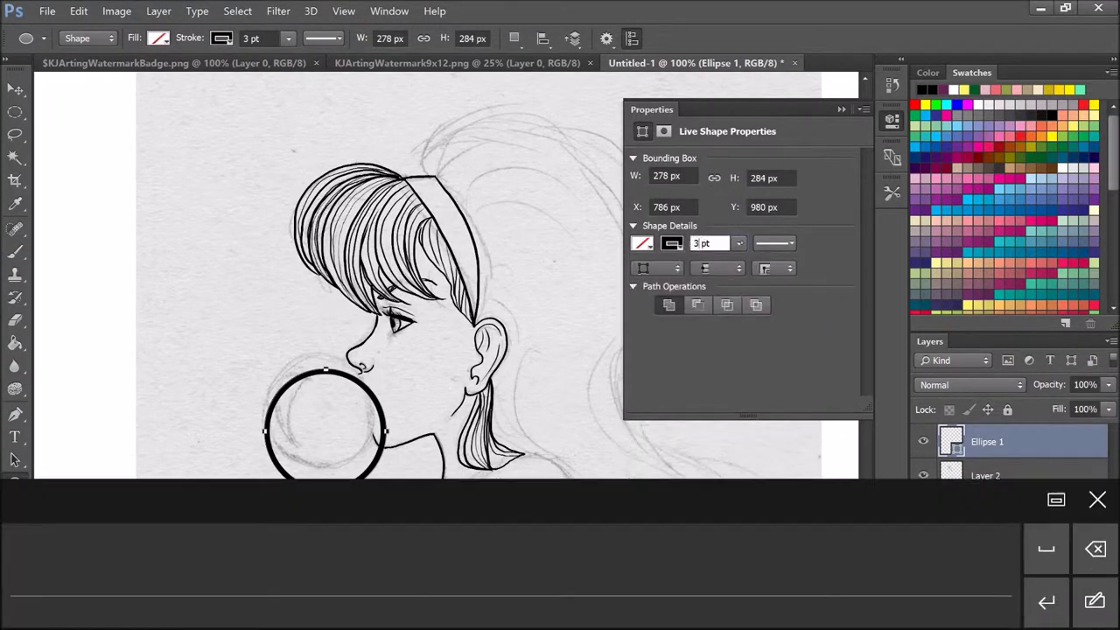
{"action": "left_click", "coordinate": [738, 243]}
{"action": "mouse_move", "coordinate": [720, 262]}
{"action": "left_mouse_down"}
{"action": "mouse_move", "coordinate": [737, 263]}
{"action": "mouse_move", "coordinate": [727, 262]}
{"action": "left_mouse_up"}
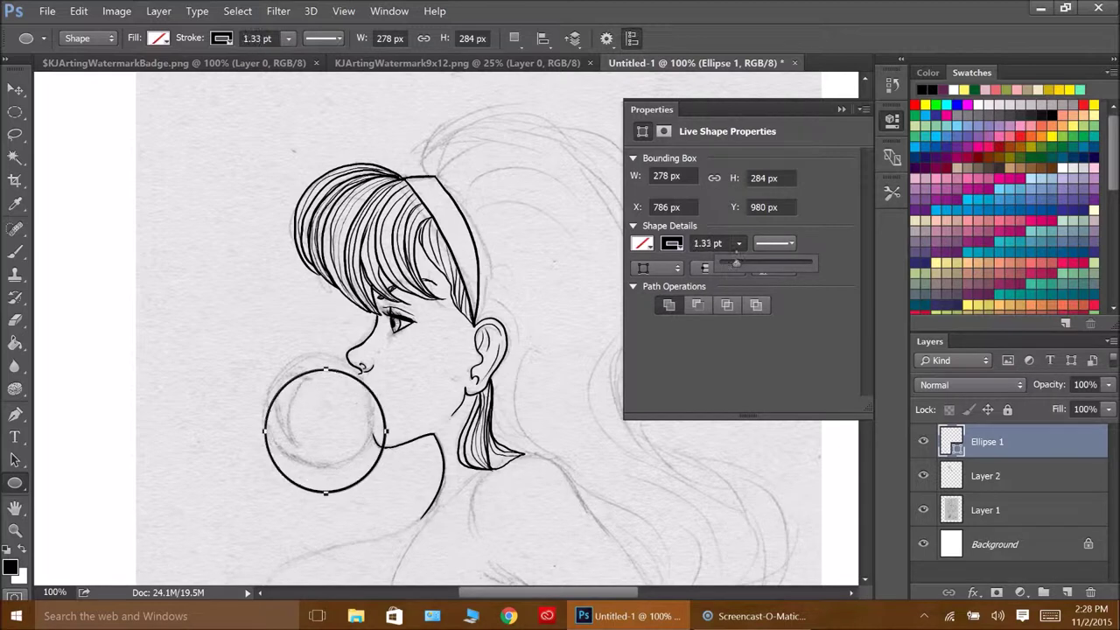
{"action": "left_click", "coordinate": [15, 89]}
Step: Position the circle over the bubble, merge it down into Layer 2 and add a small mark
{"action": "left_click_drag", "start_coordinate": [348, 459], "coordinate": [334, 449]}
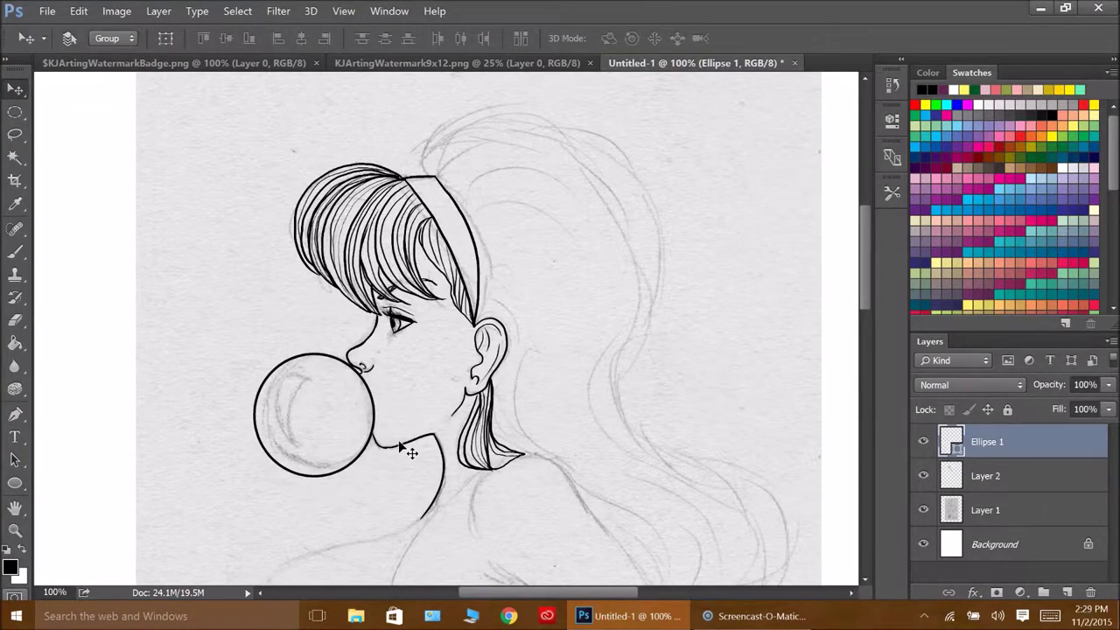
{"action": "left_click", "coordinate": [159, 11]}
{"action": "left_click", "coordinate": [180, 533]}
{"action": "key", "text": "b"}
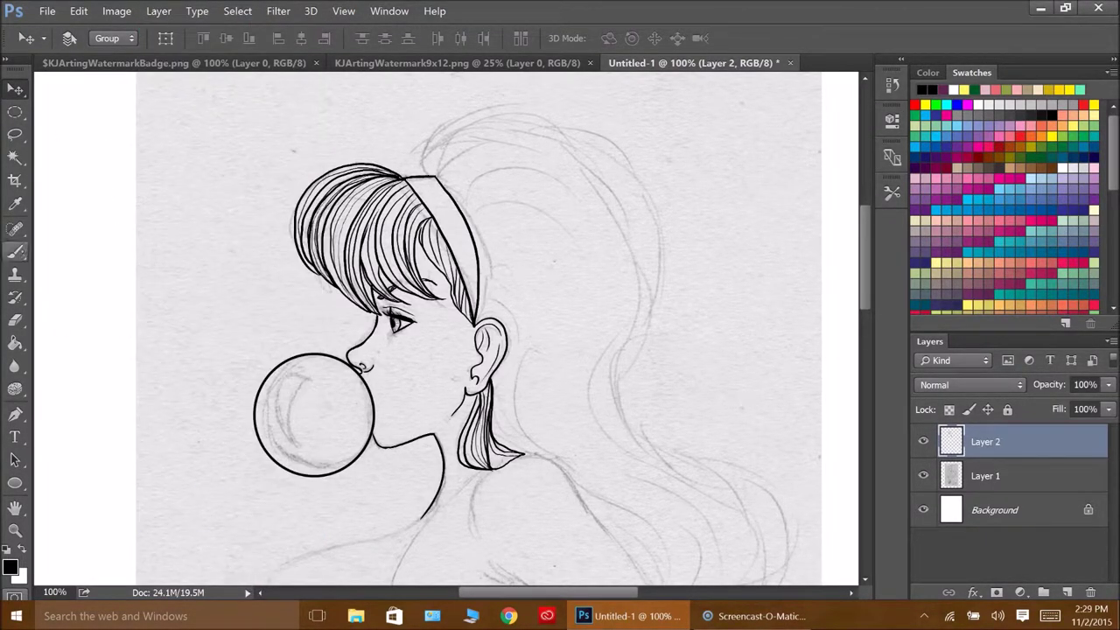
{"action": "left_click_drag", "start_coordinate": [283, 383], "coordinate": [303, 380]}
{"action": "left_click_drag", "start_coordinate": [411, 423], "coordinate": [464, 423]}
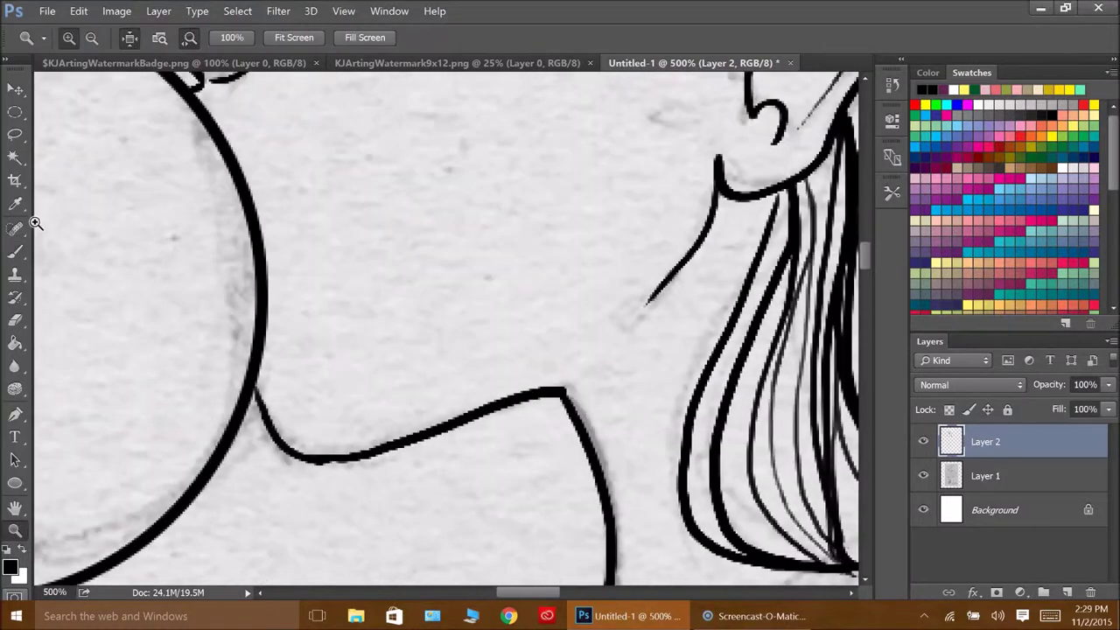
Step: Ink the back hair outline, the shoulder line and the diagonal stroke below the shoulder
{"action": "key", "text": "z"}
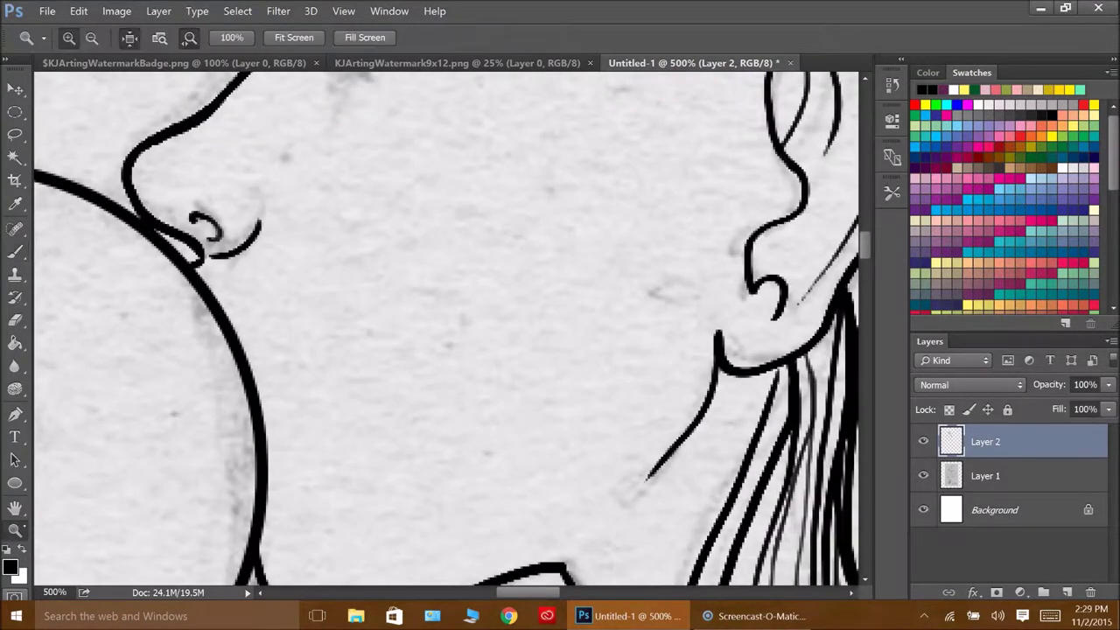
{"action": "key", "text": "ctrl+1"}
{"action": "scroll", "coordinate": [578, 329], "scroll_direction": "up", "scroll_amount": 1}
{"action": "key", "text": "b"}
{"action": "mouse_move", "coordinate": [459, 181]}
{"action": "left_mouse_down"}
{"action": "mouse_move", "coordinate": [700, 188]}
{"action": "mouse_move", "coordinate": [688, 477]}
{"action": "mouse_move", "coordinate": [560, 326]}
{"action": "left_mouse_up"}
{"action": "mouse_move", "coordinate": [394, 336]}
{"action": "left_mouse_down"}
{"action": "mouse_move", "coordinate": [388, 402]}
{"action": "mouse_move", "coordinate": [505, 523]}
{"action": "left_mouse_up"}
{"action": "key", "text": "ctrl+z"}
{"action": "left_click_drag", "start_coordinate": [407, 431], "coordinate": [505, 523]}
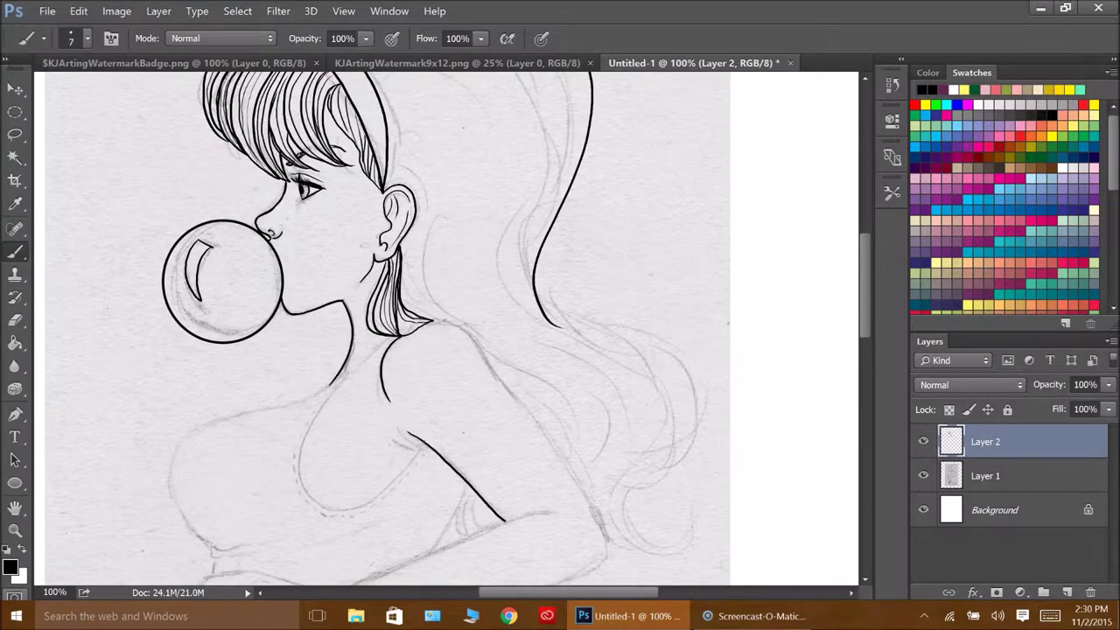
{"action": "mouse_move", "coordinate": [435, 322]}
{"action": "left_mouse_down"}
{"action": "mouse_move", "coordinate": [534, 415]}
{"action": "mouse_move", "coordinate": [608, 554]}
{"action": "left_mouse_up"}
{"action": "key", "text": "ctrl+z"}
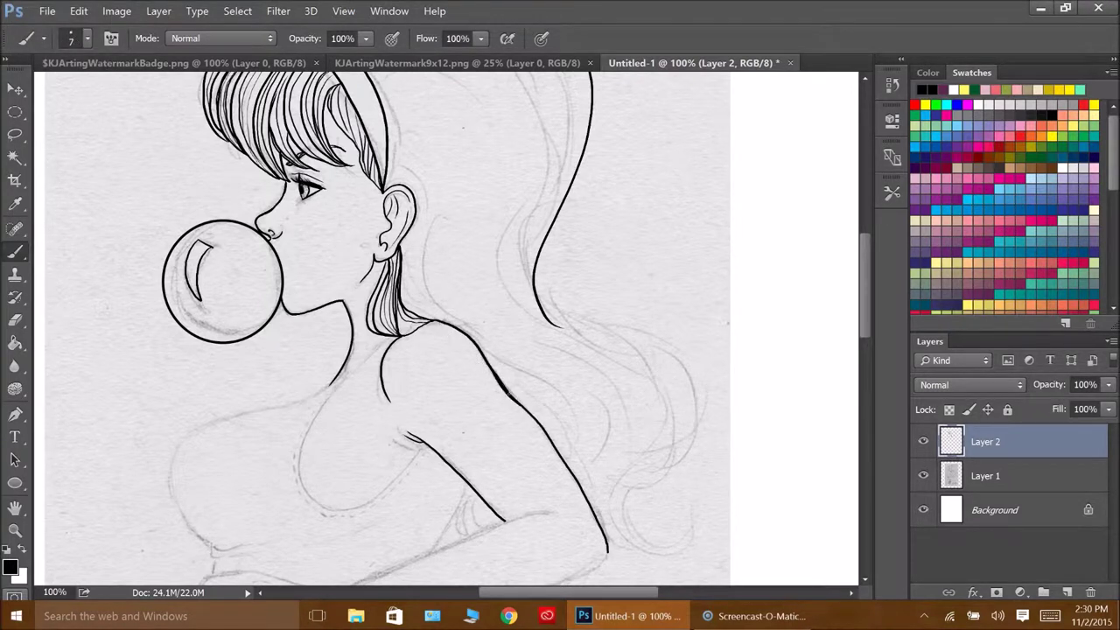
Step: Ink the curved strap line around the chest and the lower edge of the forearm
{"action": "scroll", "coordinate": [385, 329], "scroll_direction": "down", "scroll_amount": 3}
{"action": "left_click_drag", "start_coordinate": [357, 232], "coordinate": [306, 337]}
{"action": "key", "text": "ctrl+z"}
{"action": "mouse_move", "coordinate": [389, 201]}
{"action": "left_mouse_down"}
{"action": "mouse_move", "coordinate": [315, 360]}
{"action": "mouse_move", "coordinate": [423, 304]}
{"action": "left_mouse_up"}
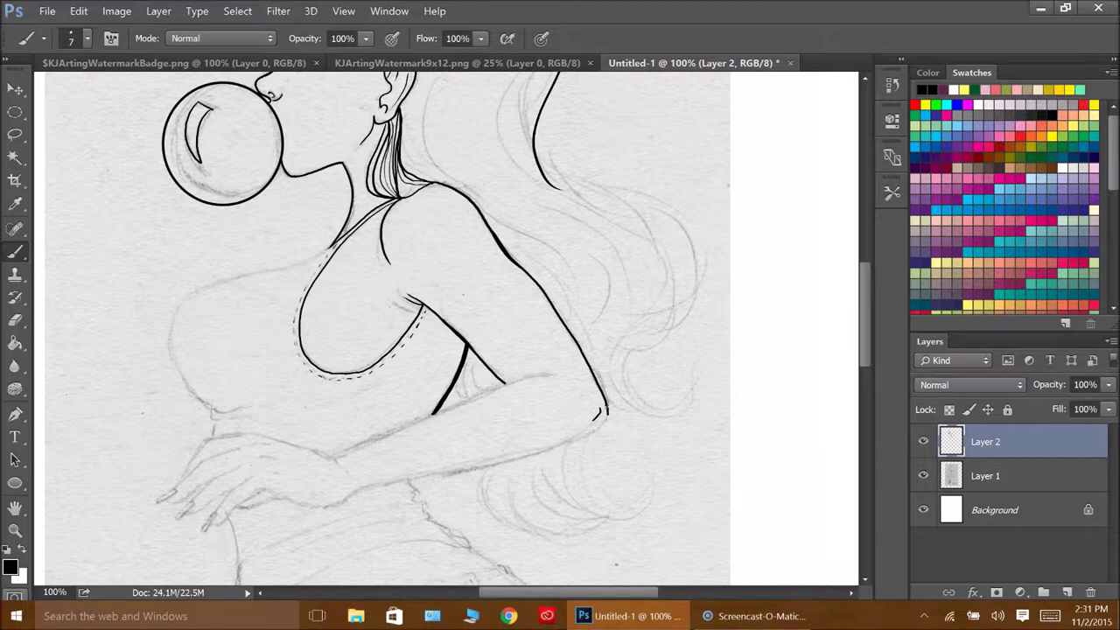
{"action": "mouse_move", "coordinate": [331, 459]}
{"action": "left_mouse_down"}
{"action": "mouse_move", "coordinate": [447, 407]}
{"action": "mouse_move", "coordinate": [556, 377]}
{"action": "left_mouse_up"}
{"action": "key", "text": "ctrl+z"}
{"action": "left_click_drag", "start_coordinate": [359, 489], "coordinate": [602, 413]}
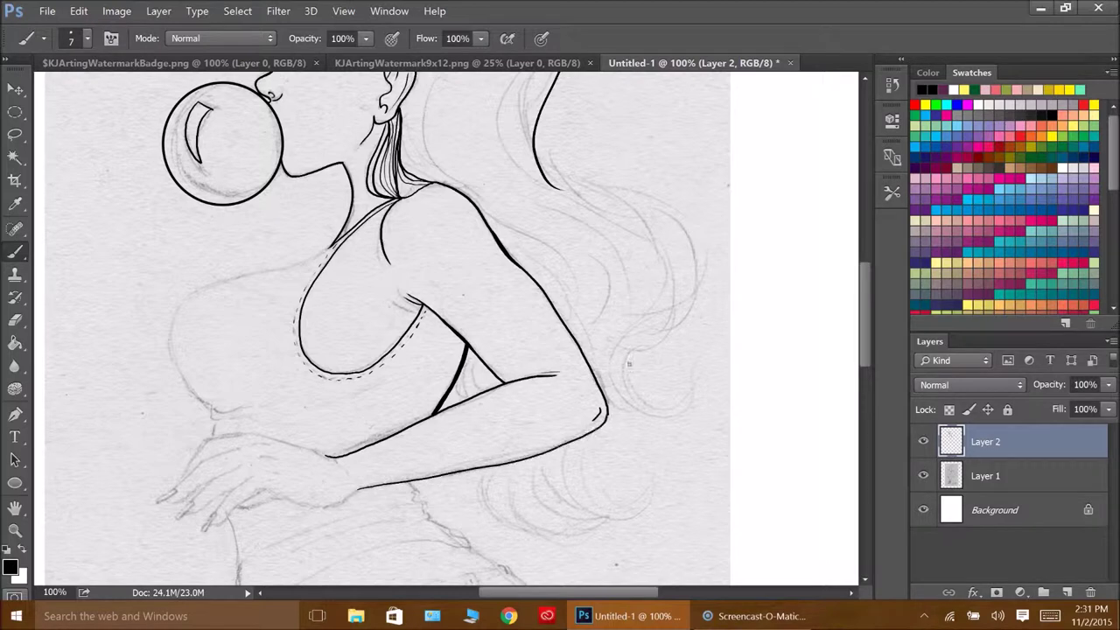
Step: Thicken and join the elbow lines, then view the whole figure
{"action": "scroll", "coordinate": [611, 413], "scroll_direction": "up", "scroll_amount": 5}
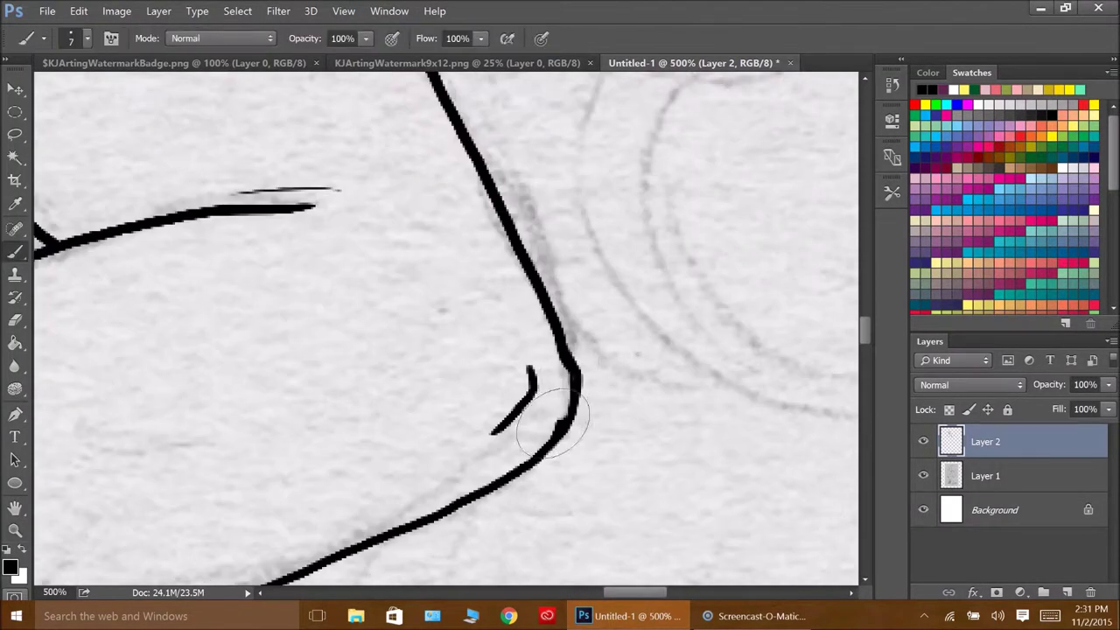
{"action": "mouse_move", "coordinate": [551, 326]}
{"action": "left_mouse_down"}
{"action": "mouse_move", "coordinate": [571, 410]}
{"action": "mouse_move", "coordinate": [555, 444]}
{"action": "left_mouse_up"}
{"action": "scroll", "coordinate": [446, 328], "scroll_direction": "down", "scroll_amount": 3}
{"action": "key", "text": "z"}
{"action": "key", "text": "ctrl+1"}
{"action": "key", "text": "b"}
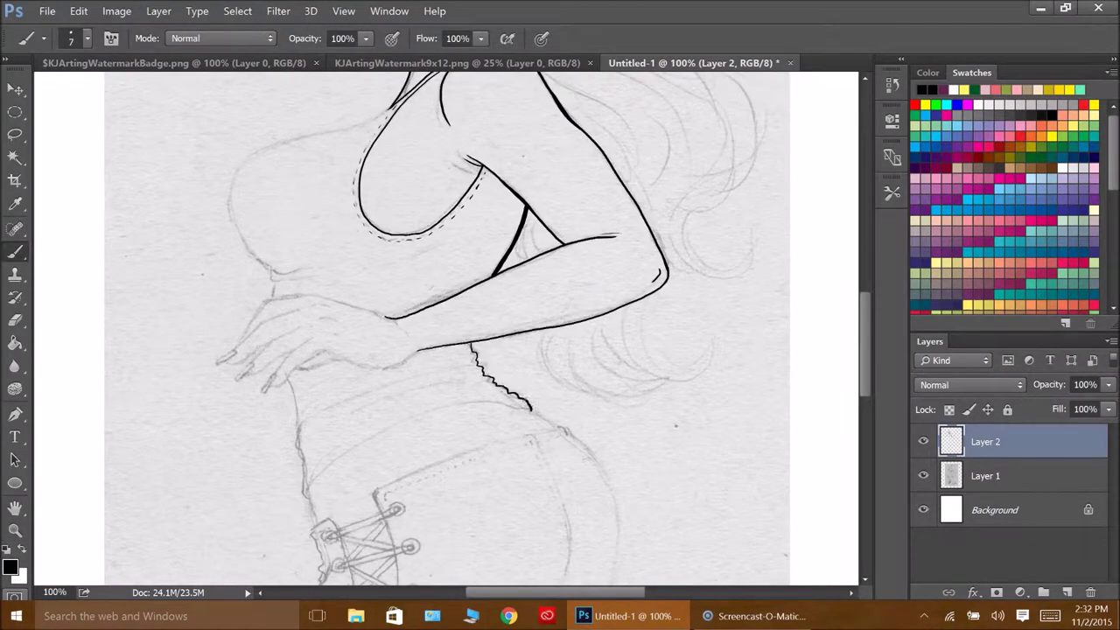
Step: Ink the curved waistband, the outer breast curve and the fold lines above the waistband
{"action": "mouse_move", "coordinate": [531, 408]}
{"action": "left_mouse_down"}
{"action": "mouse_move", "coordinate": [422, 417]}
{"action": "mouse_move", "coordinate": [305, 493]}
{"action": "left_mouse_up"}
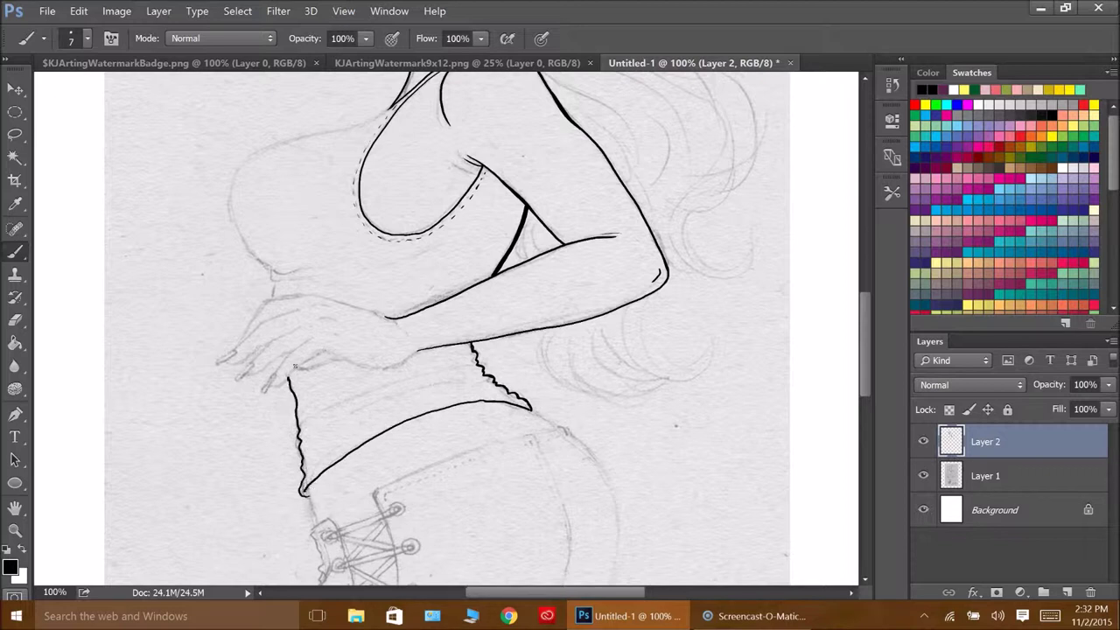
{"action": "mouse_move", "coordinate": [391, 112]}
{"action": "left_mouse_down"}
{"action": "mouse_move", "coordinate": [307, 154]}
{"action": "mouse_move", "coordinate": [273, 296]}
{"action": "mouse_move", "coordinate": [390, 251]}
{"action": "left_mouse_up"}
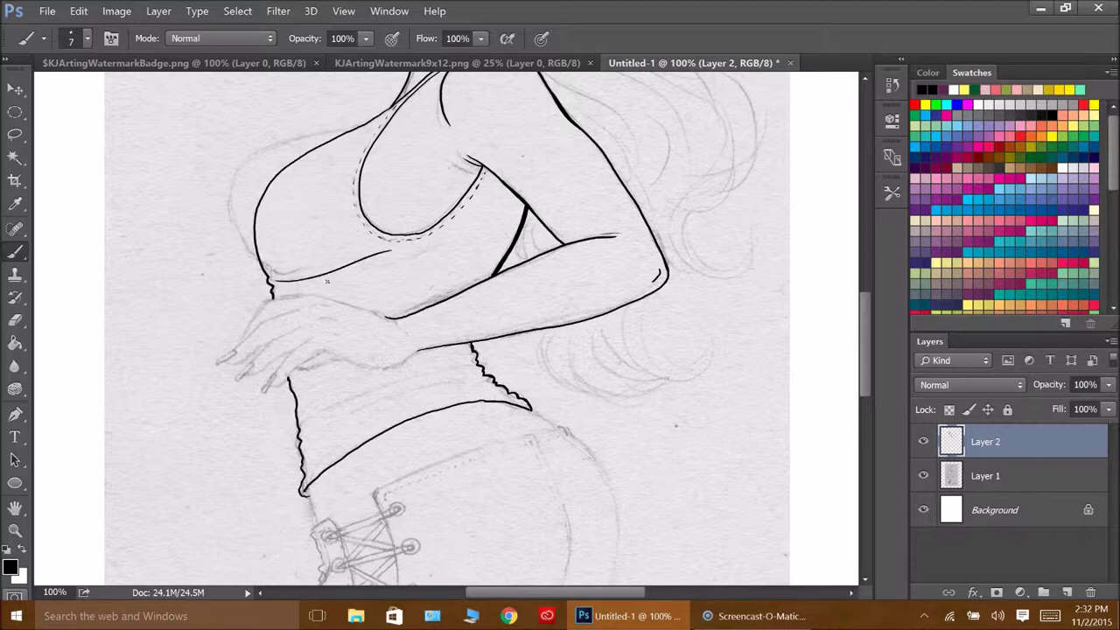
{"action": "key", "text": "ctrl+z"}
{"action": "left_click_drag", "start_coordinate": [483, 389], "coordinate": [335, 443]}
{"action": "left_click_drag", "start_coordinate": [456, 371], "coordinate": [337, 404]}
{"action": "left_click_drag", "start_coordinate": [424, 386], "coordinate": [342, 413]}
{"action": "scroll", "coordinate": [404, 226], "scroll_direction": "down", "scroll_amount": 5}
{"action": "scroll", "coordinate": [404, 227], "scroll_direction": "down", "scroll_amount": 2}
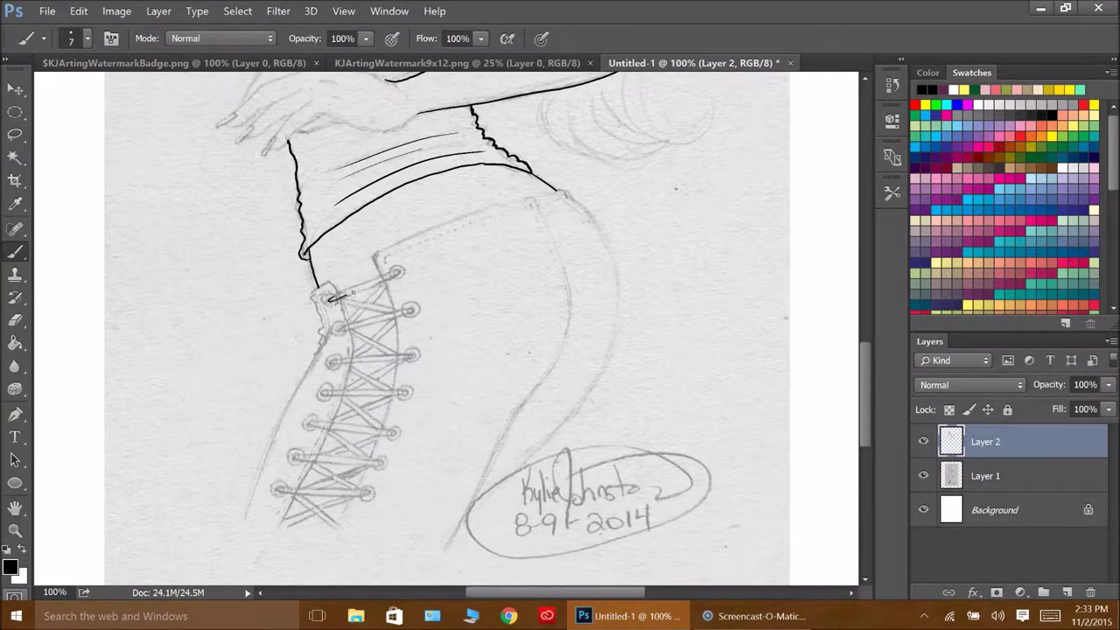
Step: Ink looped laces across the middle and lower eyelets of the pant leg
{"action": "mouse_move", "coordinate": [342, 294]}
{"action": "left_mouse_down"}
{"action": "mouse_move", "coordinate": [400, 272]}
{"action": "mouse_move", "coordinate": [331, 298]}
{"action": "left_mouse_up"}
{"action": "left_click", "coordinate": [371, 318], "text": "ctrl"}
{"action": "left_click", "coordinate": [371, 319], "text": "ctrl"}
{"action": "mouse_move", "coordinate": [273, 355]}
{"action": "left_mouse_down"}
{"action": "mouse_move", "coordinate": [436, 317]}
{"action": "mouse_move", "coordinate": [273, 357]}
{"action": "left_mouse_up"}
{"action": "mouse_move", "coordinate": [250, 456]}
{"action": "left_mouse_down"}
{"action": "mouse_move", "coordinate": [497, 431]}
{"action": "mouse_move", "coordinate": [252, 455]}
{"action": "left_mouse_up"}
{"action": "scroll", "coordinate": [252, 455], "scroll_direction": "down", "scroll_amount": 3}
{"action": "mouse_move", "coordinate": [222, 372]}
{"action": "left_mouse_down"}
{"action": "mouse_move", "coordinate": [473, 378]}
{"action": "mouse_move", "coordinate": [224, 364]}
{"action": "mouse_move", "coordinate": [444, 370]}
{"action": "mouse_move", "coordinate": [185, 341]}
{"action": "left_mouse_up"}
{"action": "scroll", "coordinate": [224, 364], "scroll_direction": "down", "scroll_amount": 2}
{"action": "mouse_move", "coordinate": [140, 442]}
{"action": "left_mouse_down"}
{"action": "mouse_move", "coordinate": [402, 463]}
{"action": "mouse_move", "coordinate": [140, 443]}
{"action": "left_mouse_up"}
{"action": "scroll", "coordinate": [140, 443], "scroll_direction": "down", "scroll_amount": 2}
{"action": "mouse_move", "coordinate": [361, 401]}
{"action": "left_mouse_down"}
{"action": "mouse_move", "coordinate": [88, 393]}
{"action": "mouse_move", "coordinate": [359, 397]}
{"action": "left_mouse_up"}
Step: Ink the long diagonal lacing side line and ringed eyelets on the fourth lace
{"action": "left_click_drag", "start_coordinate": [200, 302], "coordinate": [87, 493]}
{"action": "mouse_move", "coordinate": [167, 287]}
{"action": "left_mouse_down"}
{"action": "mouse_move", "coordinate": [159, 277]}
{"action": "mouse_move", "coordinate": [150, 296]}
{"action": "left_mouse_up"}
{"action": "key", "text": "ctrl+z"}
{"action": "mouse_move", "coordinate": [115, 372]}
{"action": "left_mouse_down"}
{"action": "mouse_move", "coordinate": [84, 368]}
{"action": "mouse_move", "coordinate": [116, 373]}
{"action": "mouse_move", "coordinate": [96, 392]}
{"action": "left_mouse_up"}
{"action": "key", "text": "ctrl+z"}
{"action": "mouse_move", "coordinate": [348, 382]}
{"action": "left_mouse_down"}
{"action": "mouse_move", "coordinate": [355, 401]}
{"action": "mouse_move", "coordinate": [261, 520]}
{"action": "left_mouse_up"}
{"action": "left_click_drag", "start_coordinate": [359, 315], "coordinate": [324, 385]}
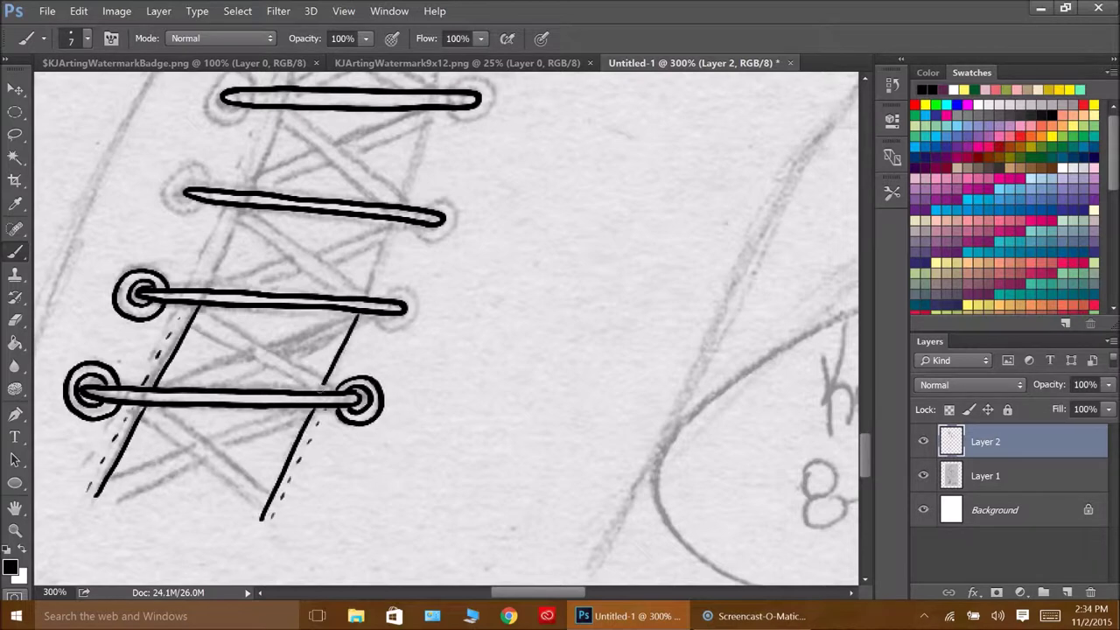
{"action": "key", "text": "ctrl+z"}
Step: Draw the side lines linking the top, second and third laces
{"action": "left_click_drag", "start_coordinate": [247, 205], "coordinate": [205, 289]}
{"action": "left_click_drag", "start_coordinate": [376, 274], "coordinate": [362, 297]}
{"action": "left_click_drag", "start_coordinate": [282, 109], "coordinate": [254, 194]}
{"action": "left_click_drag", "start_coordinate": [428, 109], "coordinate": [403, 203]}
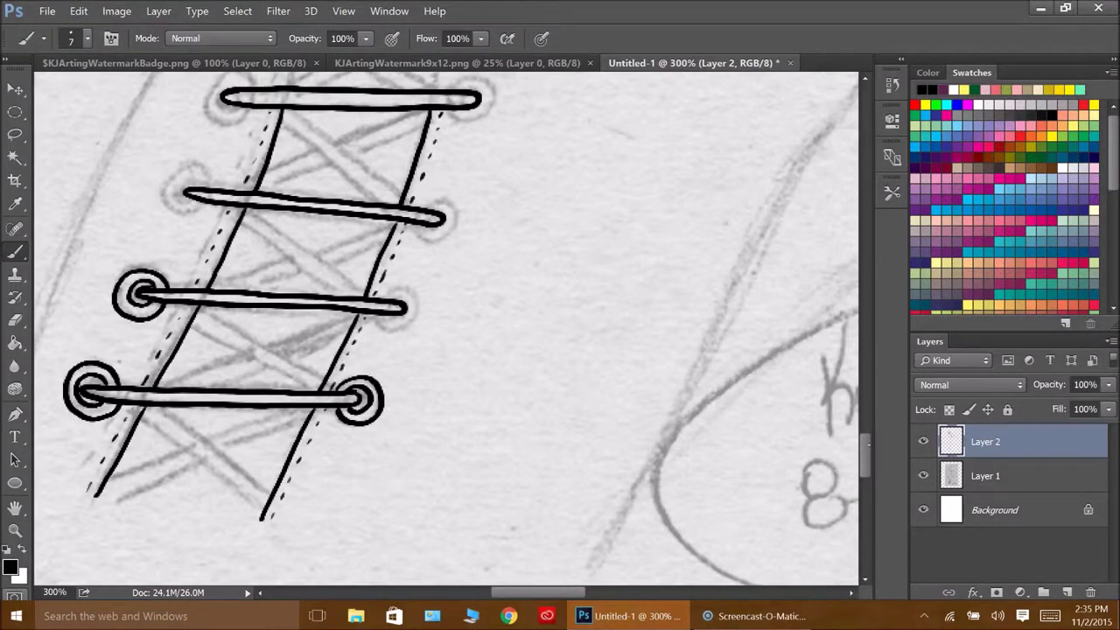
{"action": "scroll", "coordinate": [446, 329], "scroll_direction": "up", "scroll_amount": 5}
{"action": "left_click_drag", "start_coordinate": [308, 427], "coordinate": [287, 501]}
{"action": "left_click_drag", "start_coordinate": [299, 318], "coordinate": [312, 409]}
{"action": "left_click_drag", "start_coordinate": [275, 230], "coordinate": [301, 310]}
{"action": "mouse_move", "coordinate": [410, 179]}
{"action": "left_mouse_down"}
{"action": "mouse_move", "coordinate": [442, 271]}
{"action": "mouse_move", "coordinate": [450, 398]}
{"action": "mouse_move", "coordinate": [433, 510]}
{"action": "mouse_move", "coordinate": [460, 289]}
{"action": "left_mouse_up"}
{"action": "key", "text": "ctrl+z"}
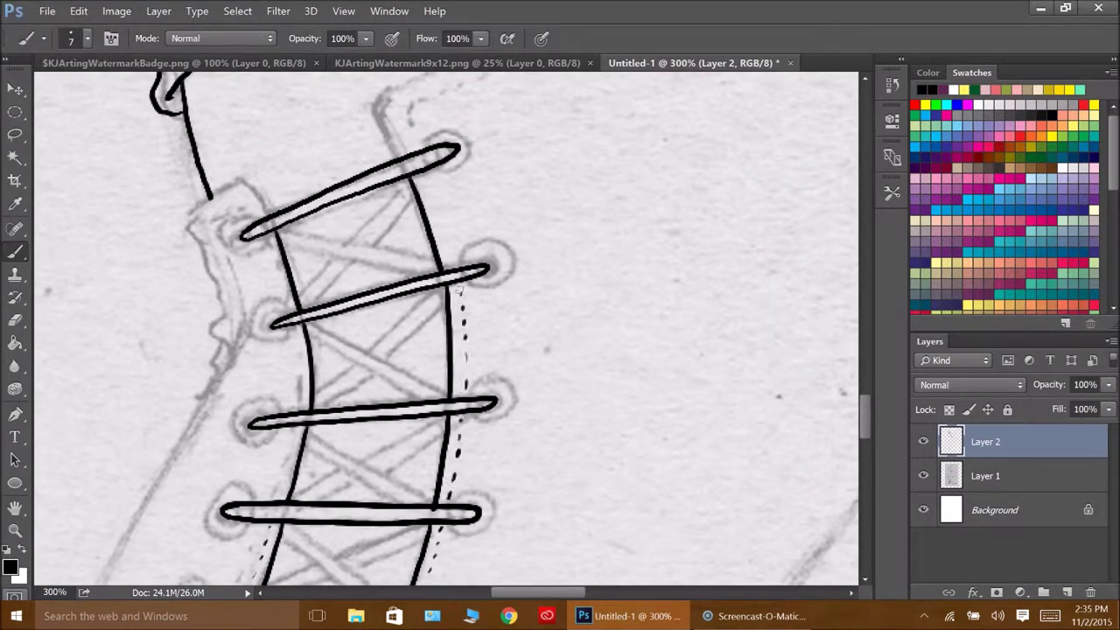
Step: Ink the pant leg's outline thicker, extending it down to the bottom left
{"action": "mouse_move", "coordinate": [267, 210]}
{"action": "left_mouse_down"}
{"action": "mouse_move", "coordinate": [194, 212]}
{"action": "mouse_move", "coordinate": [215, 404]}
{"action": "mouse_move", "coordinate": [101, 567]}
{"action": "left_mouse_up"}
{"action": "mouse_move", "coordinate": [399, 81]}
{"action": "left_mouse_down"}
{"action": "mouse_move", "coordinate": [371, 158]}
{"action": "mouse_move", "coordinate": [535, 119]}
{"action": "left_mouse_up"}
{"action": "scroll", "coordinate": [371, 157], "scroll_direction": "down", "scroll_amount": 4}
{"action": "left_click_drag", "start_coordinate": [343, 105], "coordinate": [138, 561]}
{"action": "left_click_drag", "start_coordinate": [359, 75], "coordinate": [257, 261]}
{"action": "key", "text": "ctrl+z"}
{"action": "left_click_drag", "start_coordinate": [318, 136], "coordinate": [182, 429]}
{"action": "left_click_drag", "start_coordinate": [231, 325], "coordinate": [133, 564]}
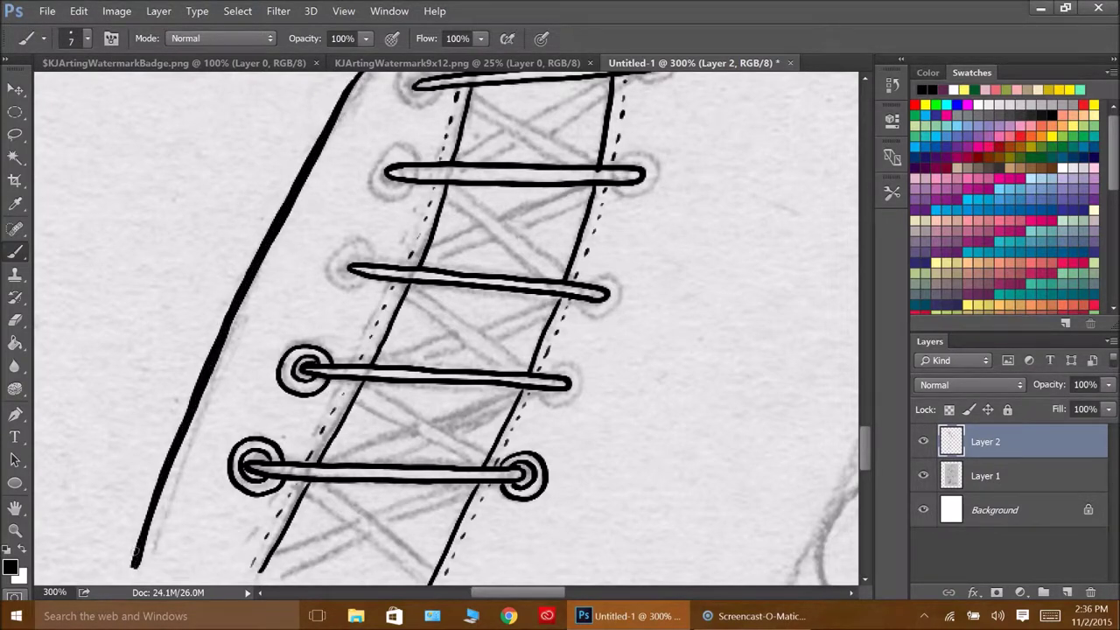
Step: Draw eyelet rings at both ends of the third lace
{"action": "mouse_move", "coordinate": [569, 378]}
{"action": "left_mouse_down"}
{"action": "mouse_move", "coordinate": [548, 385]}
{"action": "mouse_move", "coordinate": [560, 410]}
{"action": "left_mouse_up"}
{"action": "key", "text": "ctrl+z"}
{"action": "left_click_drag", "start_coordinate": [619, 285], "coordinate": [590, 315]}
{"action": "left_click_drag", "start_coordinate": [587, 276], "coordinate": [606, 324]}
{"action": "mouse_move", "coordinate": [368, 253]}
{"action": "left_mouse_down"}
{"action": "mouse_move", "coordinate": [338, 282]}
{"action": "mouse_move", "coordinate": [376, 294]}
{"action": "left_mouse_up"}
Step: Ink eyelet rings at the ends of the left-side laces
{"action": "scroll", "coordinate": [447, 329], "scroll_direction": "up", "scroll_amount": 5}
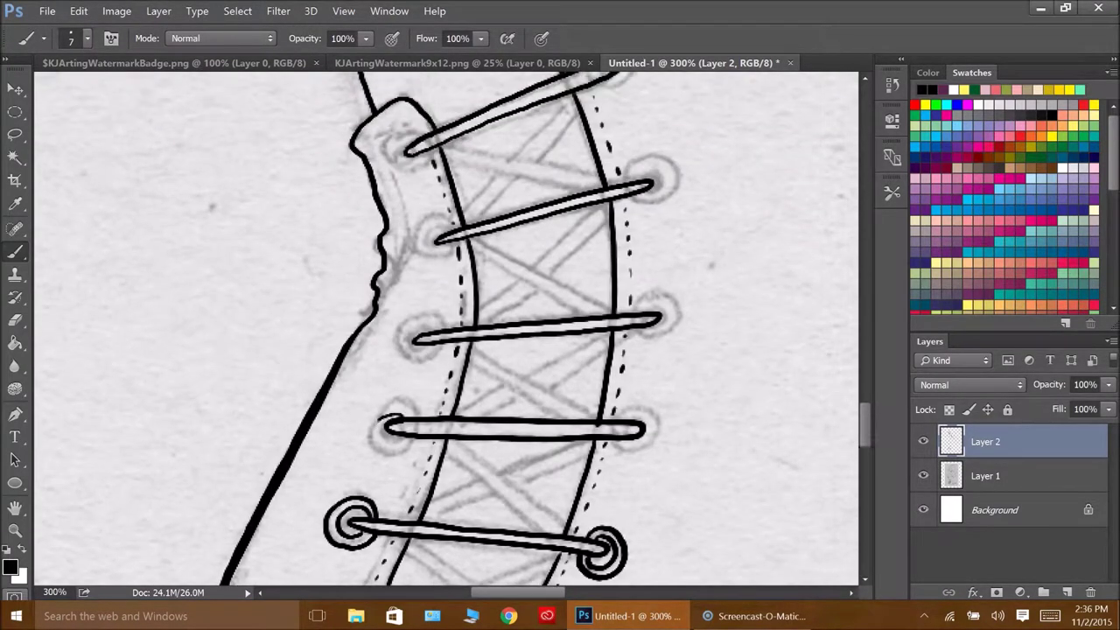
{"action": "left_click_drag", "start_coordinate": [401, 417], "coordinate": [378, 422]}
{"action": "left_click_drag", "start_coordinate": [430, 327], "coordinate": [406, 332]}
{"action": "left_click_drag", "start_coordinate": [448, 229], "coordinate": [427, 235]}
{"action": "mouse_move", "coordinate": [419, 136]}
{"action": "left_mouse_down"}
{"action": "mouse_move", "coordinate": [393, 141]}
{"action": "mouse_move", "coordinate": [428, 162]}
{"action": "left_mouse_up"}
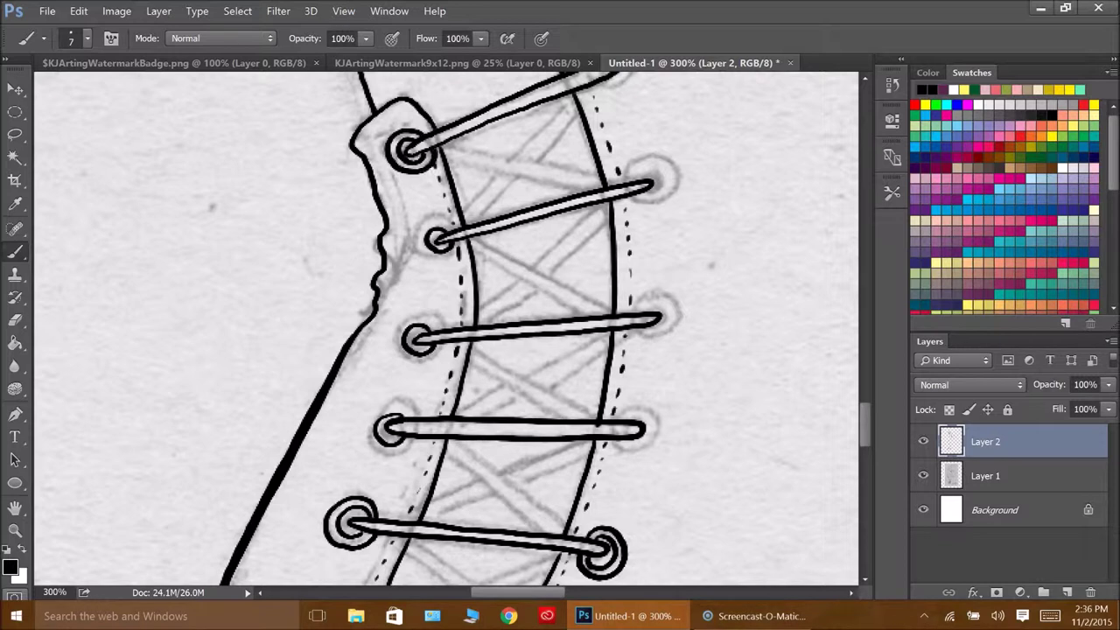
Step: Thicken the eyelet rings around the lace ends
{"action": "left_click_drag", "start_coordinate": [457, 229], "coordinate": [420, 256]}
{"action": "left_click_drag", "start_coordinate": [438, 322], "coordinate": [399, 354]}
{"action": "left_click_drag", "start_coordinate": [411, 406], "coordinate": [368, 448]}
{"action": "left_click_drag", "start_coordinate": [651, 419], "coordinate": [623, 452]}
Step: Ink eyelet rings at the right-side lace ends, including the top lace's right end
{"action": "mouse_move", "coordinate": [647, 297]}
{"action": "left_mouse_down"}
{"action": "mouse_move", "coordinate": [683, 316]}
{"action": "mouse_move", "coordinate": [639, 347]}
{"action": "left_mouse_up"}
{"action": "mouse_move", "coordinate": [652, 167]}
{"action": "left_mouse_down"}
{"action": "mouse_move", "coordinate": [630, 179]}
{"action": "mouse_move", "coordinate": [666, 207]}
{"action": "left_mouse_up"}
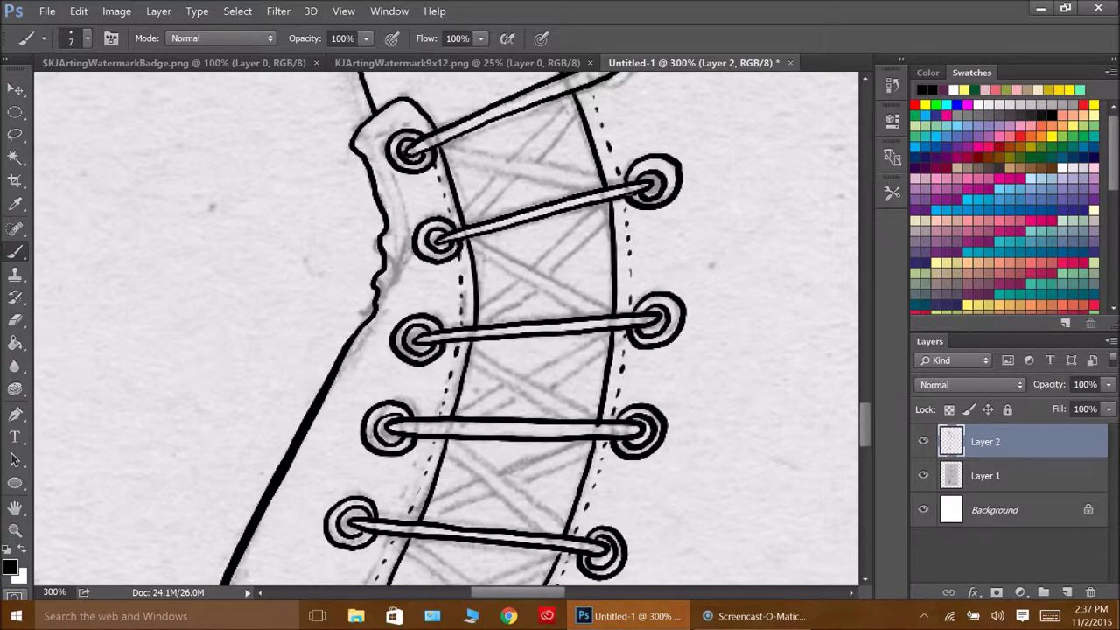
{"action": "scroll", "coordinate": [630, 193], "scroll_direction": "up", "scroll_amount": 3}
{"action": "mouse_move", "coordinate": [604, 177]}
{"action": "left_mouse_down"}
{"action": "mouse_move", "coordinate": [618, 208]}
{"action": "mouse_move", "coordinate": [604, 210]}
{"action": "left_mouse_up"}
Step: Ink the pants' top edge with dashed stitching
{"action": "scroll", "coordinate": [707, 288], "scroll_direction": "up", "scroll_amount": 3}
{"action": "left_click_drag", "start_coordinate": [560, 254], "coordinate": [757, 175]}
{"action": "left_click_drag", "start_coordinate": [583, 321], "coordinate": [580, 298]}
{"action": "left_click_drag", "start_coordinate": [599, 264], "coordinate": [641, 248]}
{"action": "left_click_drag", "start_coordinate": [692, 231], "coordinate": [704, 226]}
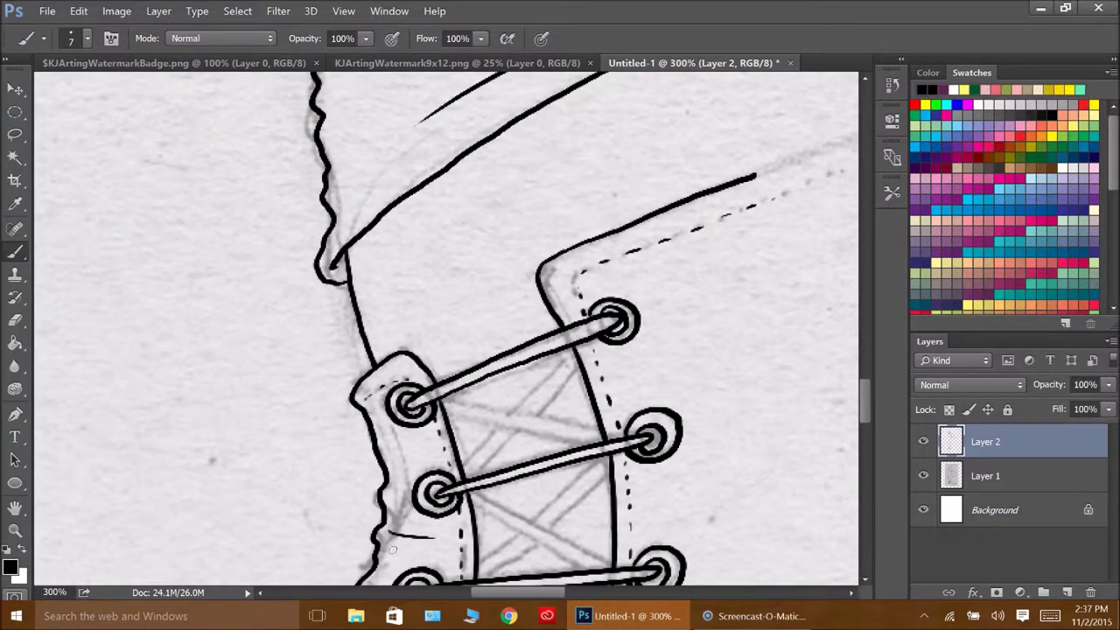
Step: Undo a misplaced long outline stroke and redraw it along the pants' top
{"action": "scroll", "coordinate": [392, 549], "scroll_direction": "right", "scroll_amount": 4}
{"action": "mouse_move", "coordinate": [744, 77]}
{"action": "left_mouse_down"}
{"action": "mouse_move", "coordinate": [408, 173]}
{"action": "mouse_move", "coordinate": [674, 98]}
{"action": "mouse_move", "coordinate": [437, 142]}
{"action": "mouse_move", "coordinate": [569, 175]}
{"action": "mouse_move", "coordinate": [695, 541]}
{"action": "left_mouse_up"}
{"action": "key", "text": "ctrl+z"}
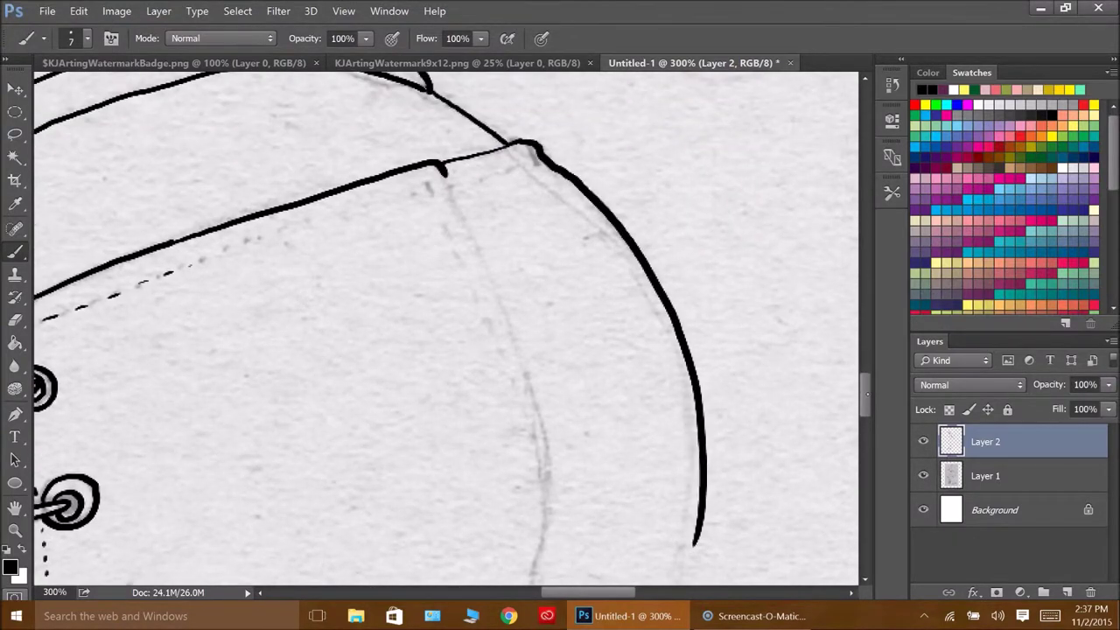
{"action": "scroll", "coordinate": [695, 541], "scroll_direction": "down", "scroll_amount": 3}
{"action": "left_click_drag", "start_coordinate": [695, 259], "coordinate": [560, 541]}
Step: Ink the long outer curve of the hip and leg and the inner seam line
{"action": "scroll", "coordinate": [560, 541], "scroll_direction": "down", "scroll_amount": 2}
{"action": "mouse_move", "coordinate": [322, 576]}
{"action": "left_mouse_down"}
{"action": "mouse_move", "coordinate": [556, 371]}
{"action": "mouse_move", "coordinate": [617, 278]}
{"action": "left_mouse_up"}
{"action": "scroll", "coordinate": [680, 170], "scroll_direction": "up", "scroll_amount": 5}
{"action": "scroll", "coordinate": [445, 191], "scroll_direction": "up", "scroll_amount": 3}
{"action": "left_click_drag", "start_coordinate": [444, 191], "coordinate": [551, 553]}
{"action": "scroll", "coordinate": [551, 551], "scroll_direction": "down", "scroll_amount": 6}
{"action": "mouse_move", "coordinate": [546, 177]}
{"action": "left_mouse_down"}
{"action": "mouse_move", "coordinate": [497, 331]}
{"action": "mouse_move", "coordinate": [375, 475]}
{"action": "left_mouse_up"}
{"action": "scroll", "coordinate": [376, 473], "scroll_direction": "down", "scroll_amount": 1}
{"action": "scroll", "coordinate": [377, 472], "scroll_direction": "down", "scroll_amount": 3}
{"action": "left_click_drag", "start_coordinate": [375, 230], "coordinate": [210, 560]}
{"action": "scroll", "coordinate": [263, 437], "scroll_direction": "up", "scroll_amount": 5}
{"action": "scroll", "coordinate": [262, 438], "scroll_direction": "up", "scroll_amount": 4}
Step: Ink dashed pocket stitching and a straight lace between the upper eyelets
{"action": "left_click_drag", "start_coordinate": [259, 239], "coordinate": [273, 231]}
{"action": "left_click_drag", "start_coordinate": [430, 184], "coordinate": [437, 198]}
{"action": "left_click_drag", "start_coordinate": [450, 230], "coordinate": [457, 243]}
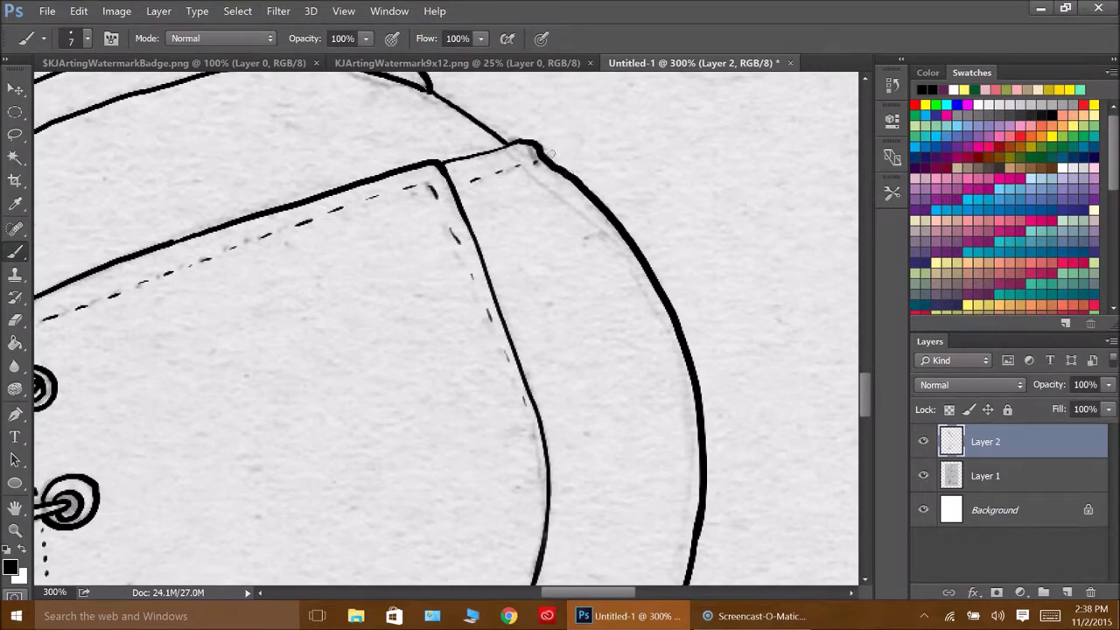
{"action": "scroll", "coordinate": [553, 154], "scroll_direction": "down", "scroll_amount": 5}
{"action": "scroll", "coordinate": [553, 154], "scroll_direction": "down", "scroll_amount": 3}
{"action": "left_click_drag", "start_coordinate": [209, 256], "coordinate": [366, 288]}
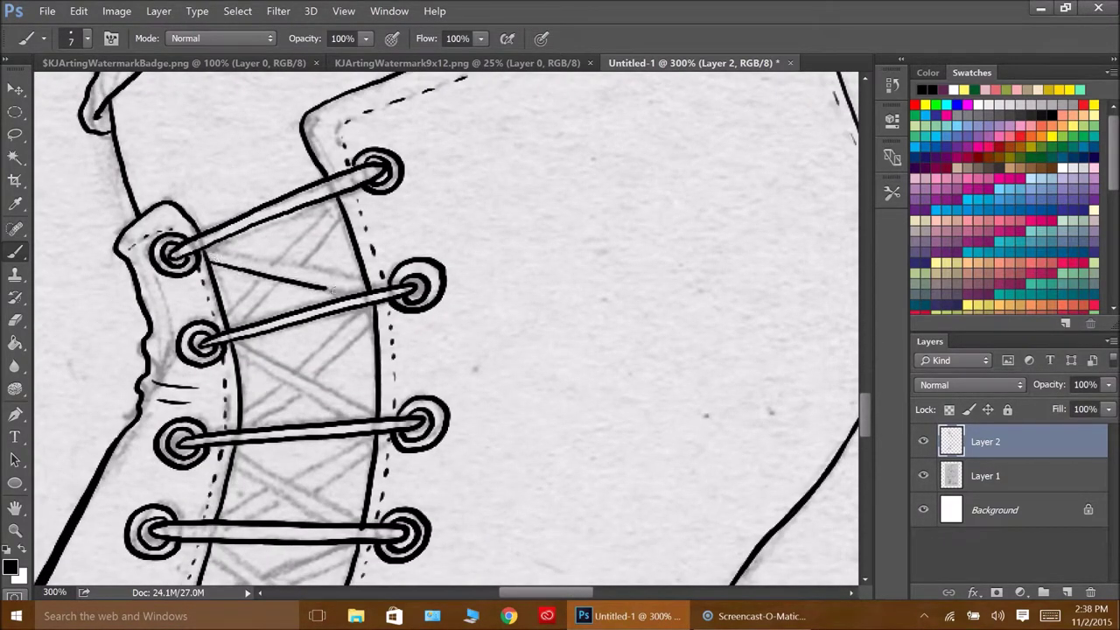
Step: Ink the middle straight lace and diagonal laces down the lacing, undoing one misplaced stroke
{"action": "left_click_drag", "start_coordinate": [238, 356], "coordinate": [354, 420]}
{"action": "mouse_move", "coordinate": [237, 457]}
{"action": "left_mouse_down"}
{"action": "mouse_move", "coordinate": [353, 525]}
{"action": "mouse_move", "coordinate": [468, 145]}
{"action": "left_mouse_up"}
{"action": "mouse_move", "coordinate": [383, 184]}
{"action": "left_mouse_down"}
{"action": "mouse_move", "coordinate": [471, 258]}
{"action": "mouse_move", "coordinate": [501, 261]}
{"action": "left_mouse_up"}
{"action": "key", "text": "ctrl+z"}
{"action": "left_click_drag", "start_coordinate": [340, 273], "coordinate": [462, 359]}
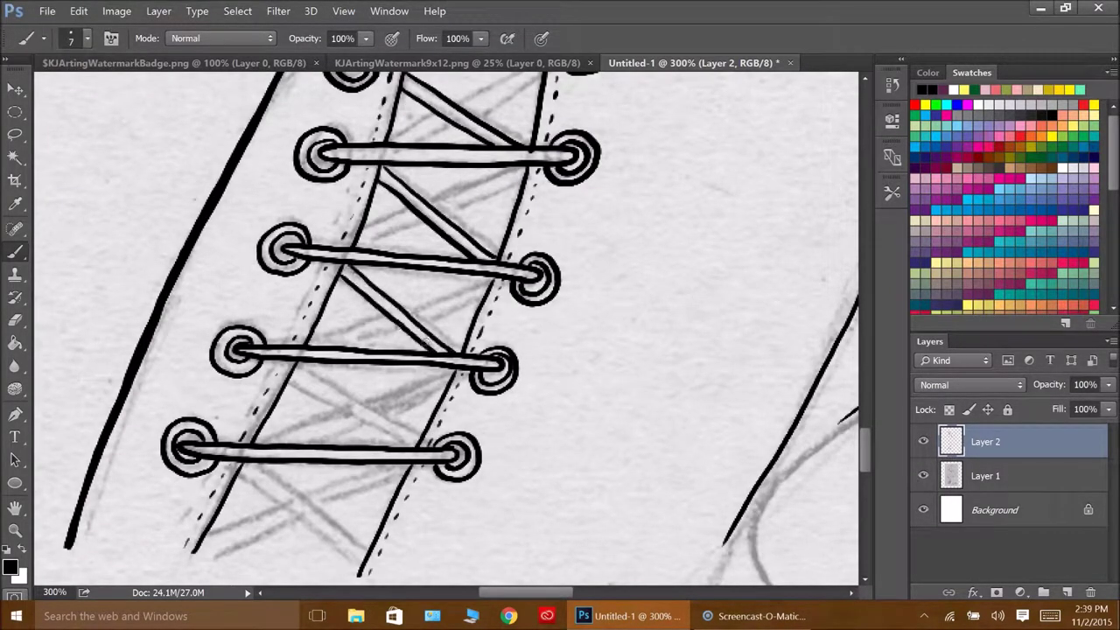
{"action": "left_click_drag", "start_coordinate": [289, 372], "coordinate": [420, 446]}
{"action": "mouse_move", "coordinate": [238, 468]}
{"action": "left_mouse_down"}
{"action": "mouse_move", "coordinate": [354, 560]}
{"action": "mouse_move", "coordinate": [366, 555]}
{"action": "left_mouse_up"}
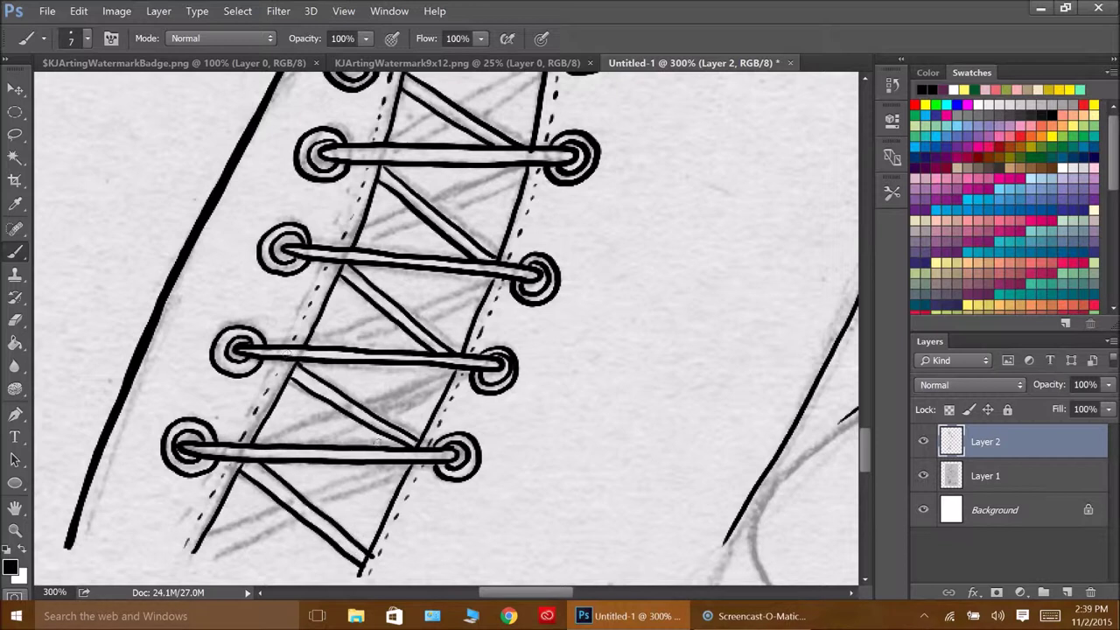
Step: Add doubled diagonal laces and diagonals from the right eyelets up to the second row
{"action": "left_click_drag", "start_coordinate": [406, 464], "coordinate": [203, 536]}
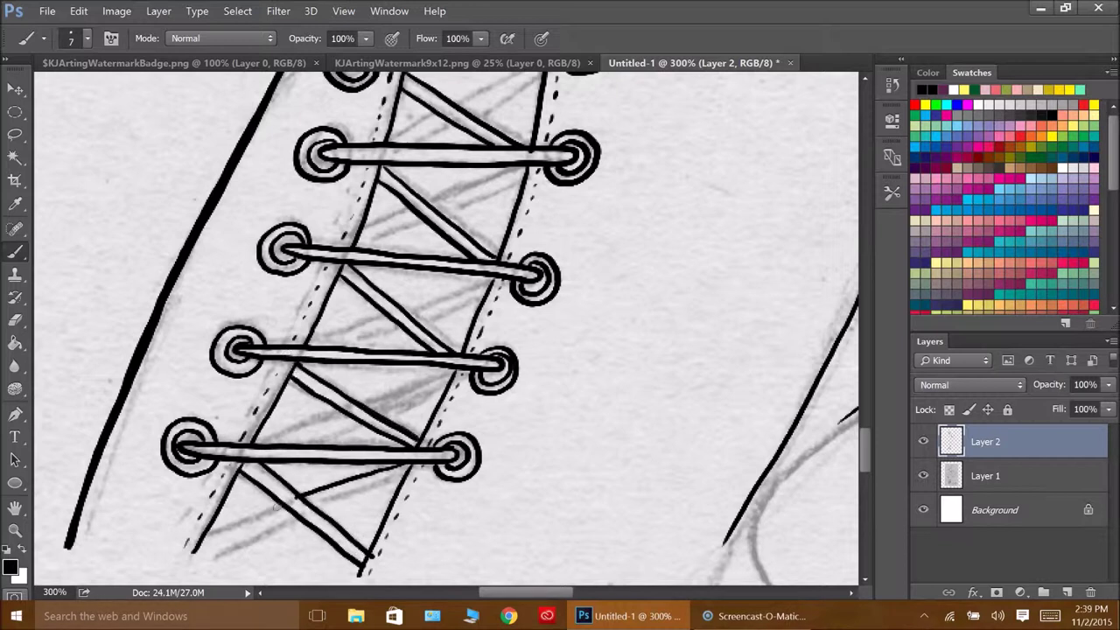
{"action": "left_click_drag", "start_coordinate": [408, 478], "coordinate": [200, 553]}
{"action": "left_click_drag", "start_coordinate": [293, 431], "coordinate": [454, 371]}
{"action": "left_click_drag", "start_coordinate": [261, 450], "coordinate": [454, 382]}
{"action": "left_click_drag", "start_coordinate": [496, 276], "coordinate": [326, 345]}
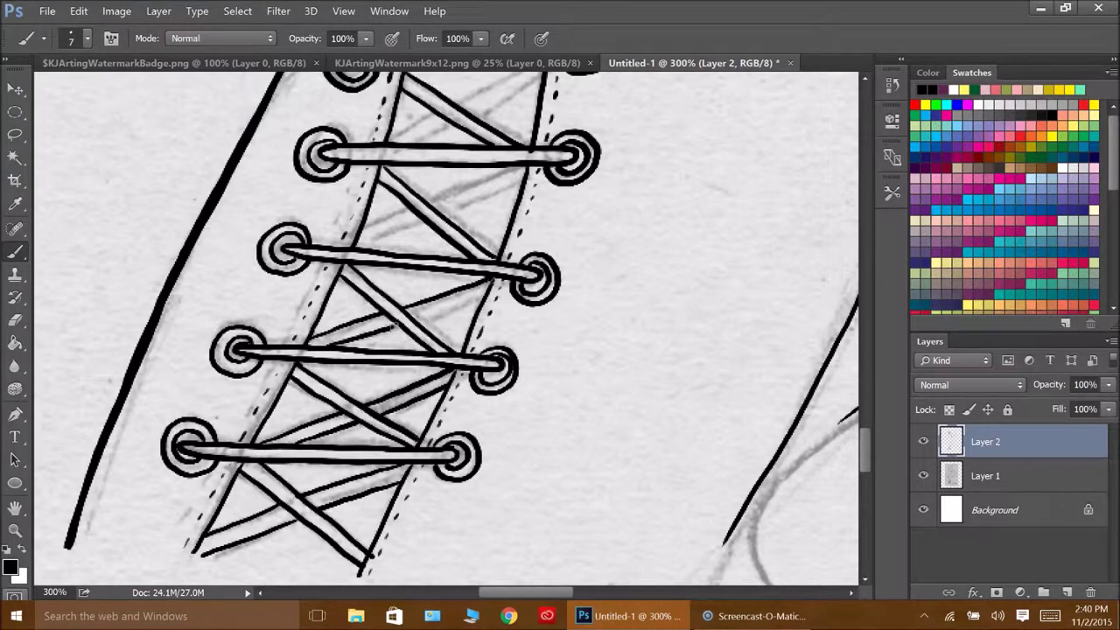
{"action": "mouse_move", "coordinate": [359, 235]}
{"action": "left_mouse_down"}
{"action": "mouse_move", "coordinate": [520, 174]}
{"action": "mouse_move", "coordinate": [520, 185]}
{"action": "left_mouse_up"}
{"action": "scroll", "coordinate": [520, 185], "scroll_direction": "up", "scroll_amount": 4}
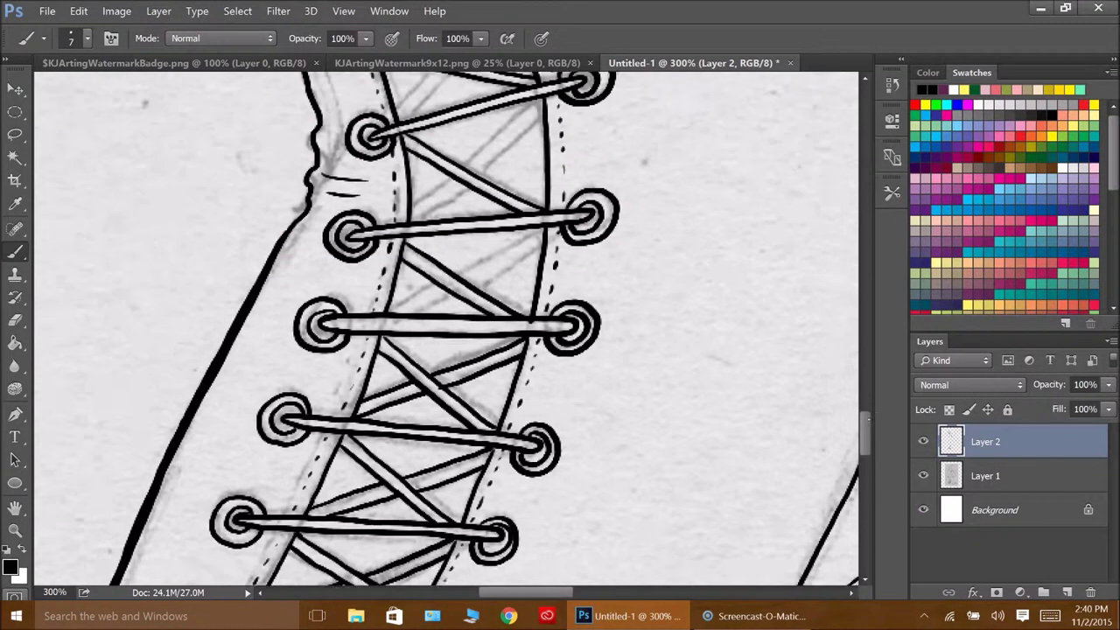
{"action": "scroll", "coordinate": [520, 186], "scroll_direction": "up", "scroll_amount": 1}
{"action": "left_click_drag", "start_coordinate": [543, 276], "coordinate": [390, 358]}
{"action": "mouse_move", "coordinate": [541, 142]}
{"action": "left_mouse_down"}
{"action": "mouse_move", "coordinate": [413, 254]}
{"action": "mouse_move", "coordinate": [455, 212]}
{"action": "mouse_move", "coordinate": [441, 299]}
{"action": "left_mouse_up"}
{"action": "scroll", "coordinate": [455, 328], "scroll_direction": "up", "scroll_amount": 4}
Step: Fit the drawing on screen to review, then zoom in on the hand at the waist
{"action": "key", "text": "z"}
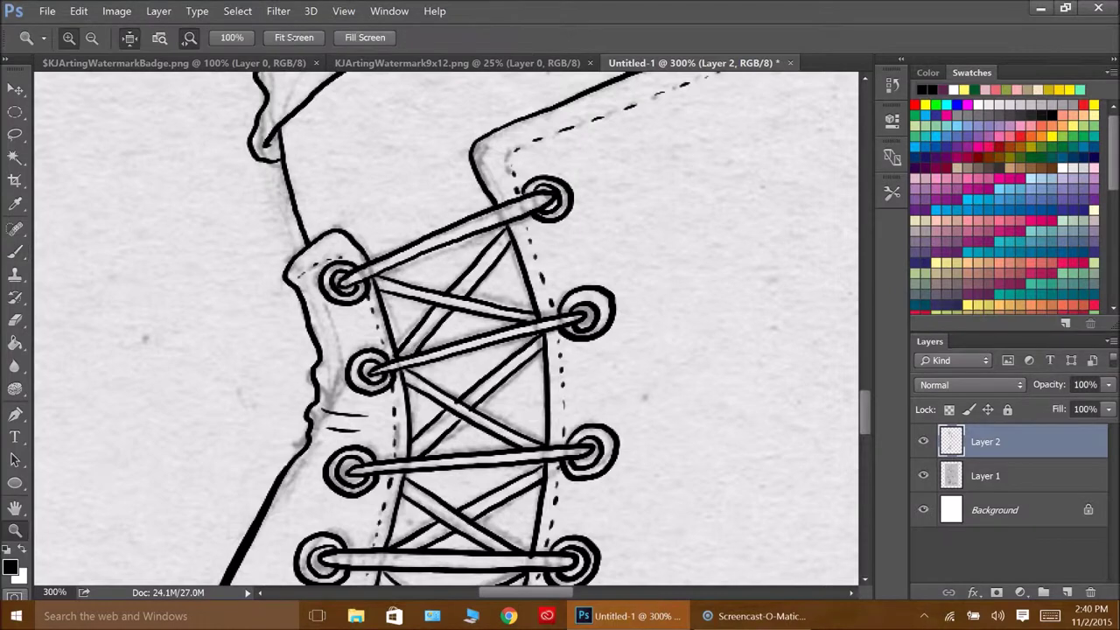
{"action": "left_click", "coordinate": [294, 37]}
{"action": "left_click", "coordinate": [525, 95]}
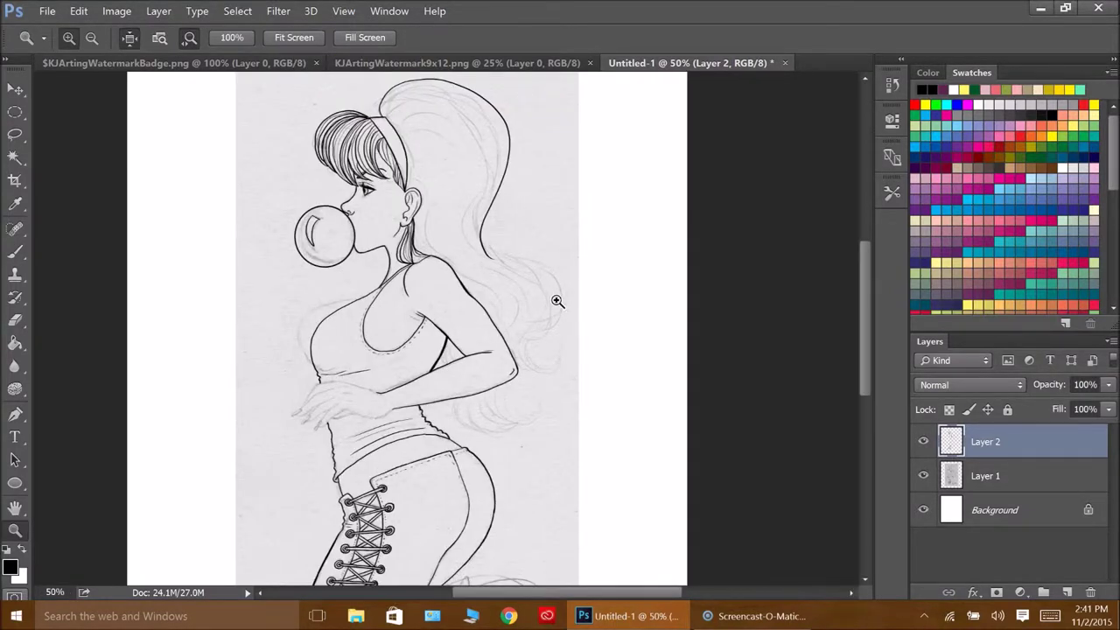
{"action": "left_click_drag", "start_coordinate": [347, 399], "coordinate": [368, 385]}
Step: Ink the fingertips with long pointed nails, including the leftmost finger's nail
{"action": "key", "text": "b"}
{"action": "left_click_drag", "start_coordinate": [426, 344], "coordinate": [353, 399]}
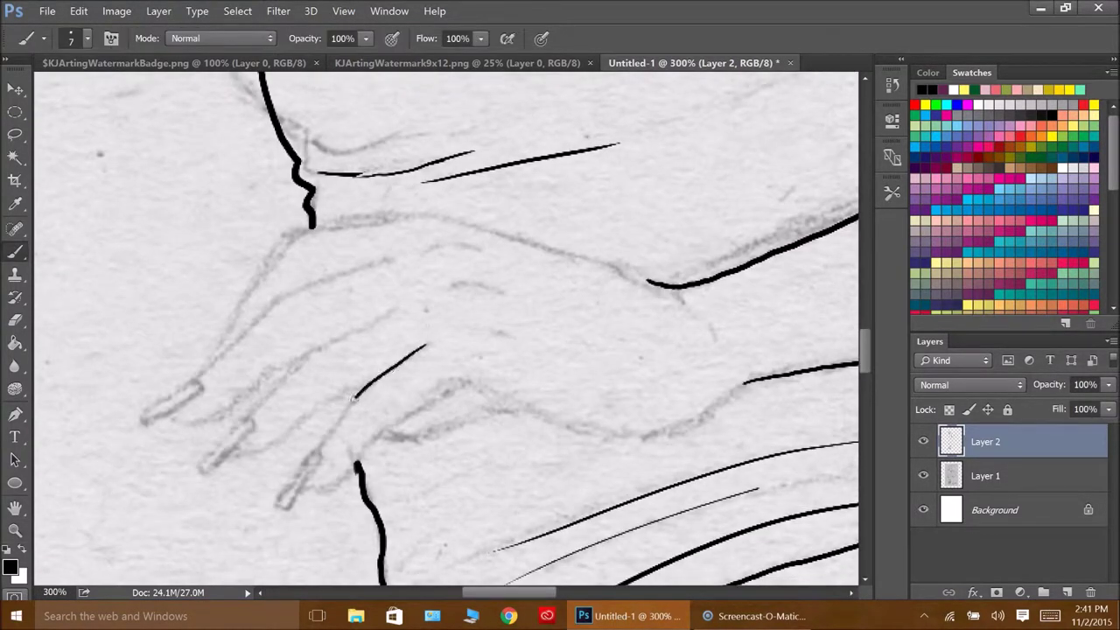
{"action": "left_click_drag", "start_coordinate": [296, 473], "coordinate": [322, 453]}
{"action": "left_click_drag", "start_coordinate": [197, 466], "coordinate": [255, 417]}
{"action": "mouse_move", "coordinate": [198, 380]}
{"action": "left_mouse_down"}
{"action": "mouse_move", "coordinate": [179, 410]}
{"action": "mouse_move", "coordinate": [315, 281]}
{"action": "left_mouse_up"}
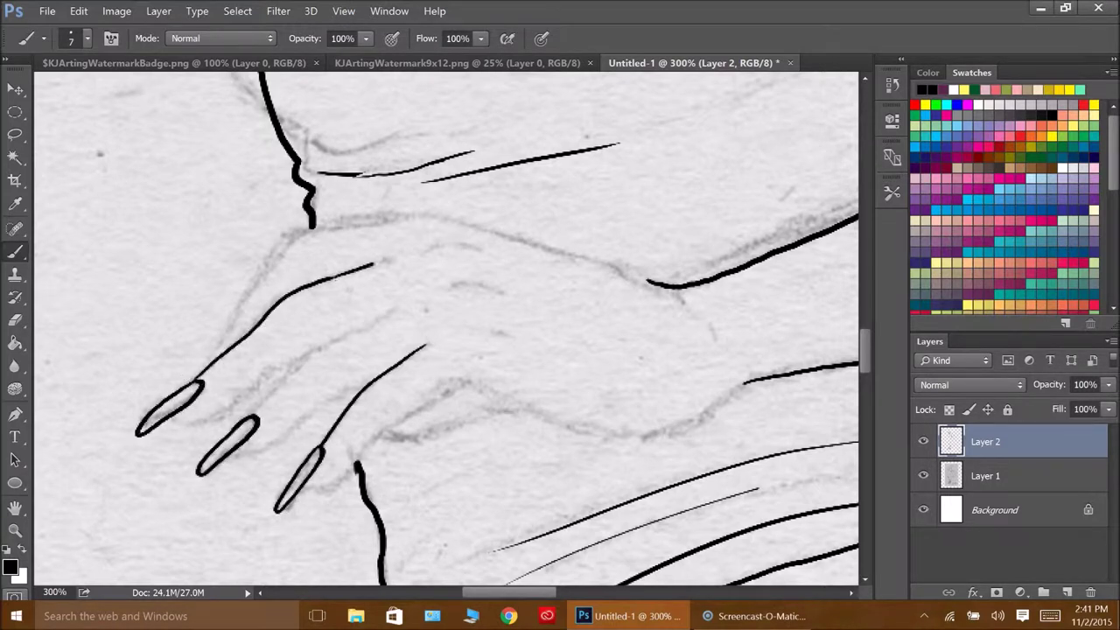
Step: Ink the undersides of the fingers, a knuckle dash and a finger edge
{"action": "left_click_drag", "start_coordinate": [174, 424], "coordinate": [327, 345]}
{"action": "mouse_move", "coordinate": [248, 415]}
{"action": "left_mouse_down"}
{"action": "mouse_move", "coordinate": [333, 341]}
{"action": "mouse_move", "coordinate": [413, 303]}
{"action": "left_mouse_up"}
{"action": "left_click_drag", "start_coordinate": [488, 284], "coordinate": [457, 284]}
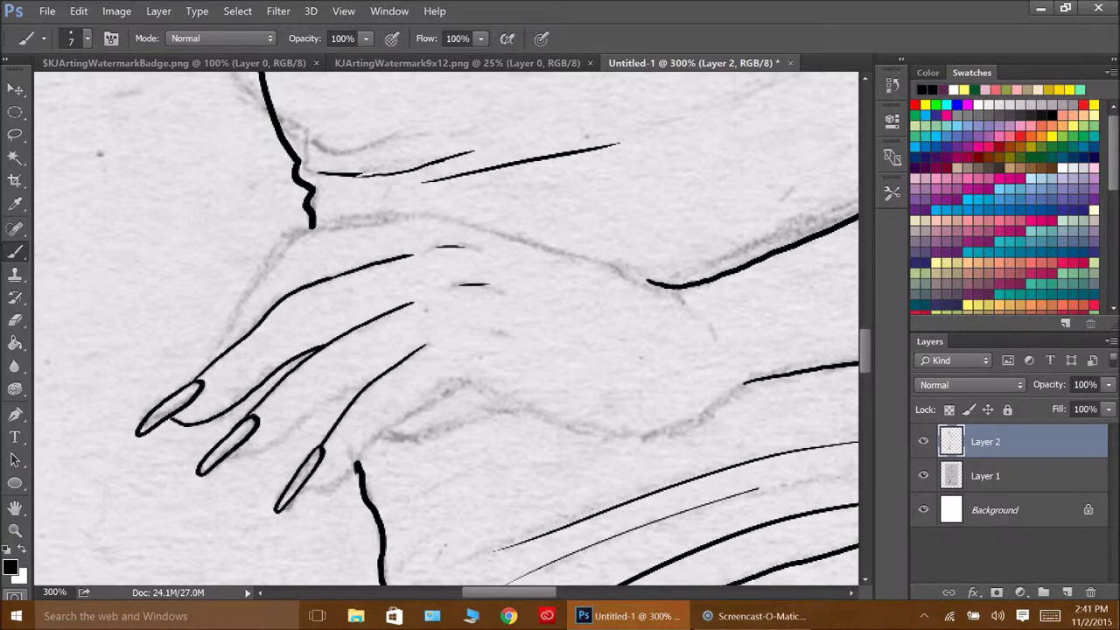
{"action": "left_click_drag", "start_coordinate": [233, 453], "coordinate": [372, 379]}
{"action": "left_click_drag", "start_coordinate": [356, 462], "coordinate": [475, 383]}
Step: Ink the hand's top and lower edges, the wrist and the line below the hand
{"action": "left_click_drag", "start_coordinate": [368, 221], "coordinate": [245, 326]}
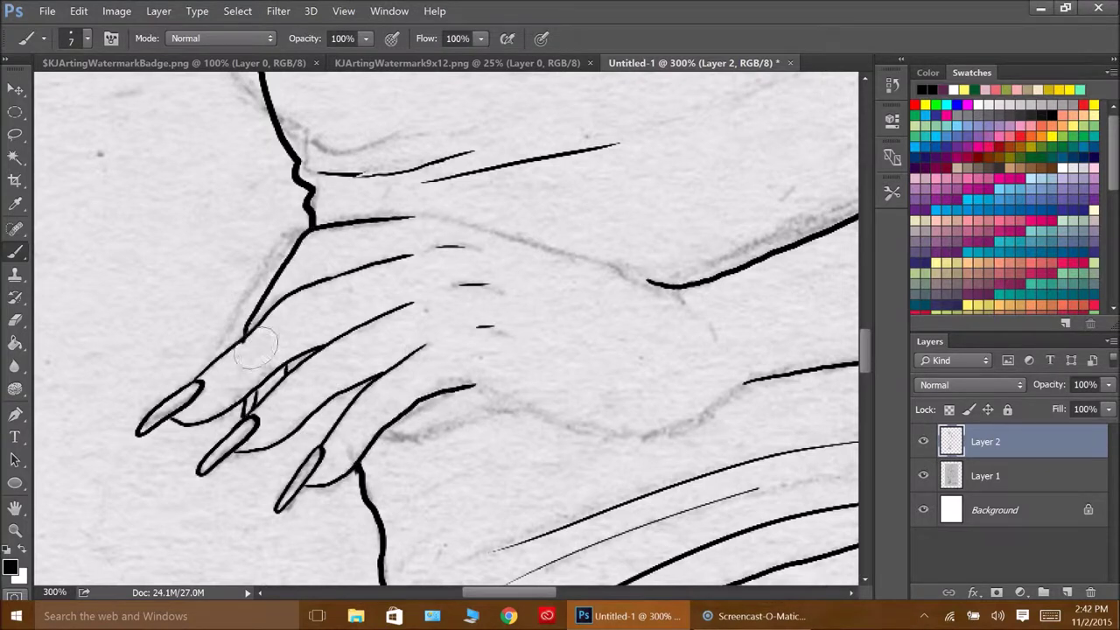
{"action": "left_click_drag", "start_coordinate": [475, 383], "coordinate": [640, 438]}
{"action": "left_click_drag", "start_coordinate": [413, 218], "coordinate": [673, 285]}
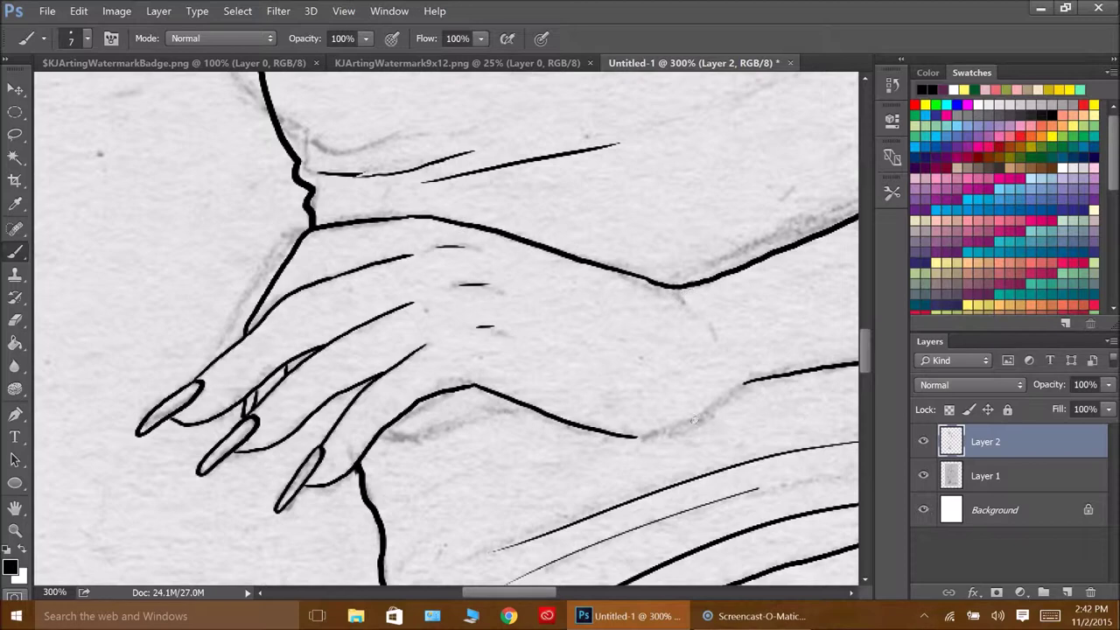
{"action": "left_click_drag", "start_coordinate": [639, 437], "coordinate": [751, 379]}
{"action": "left_click_drag", "start_coordinate": [528, 408], "coordinate": [373, 445]}
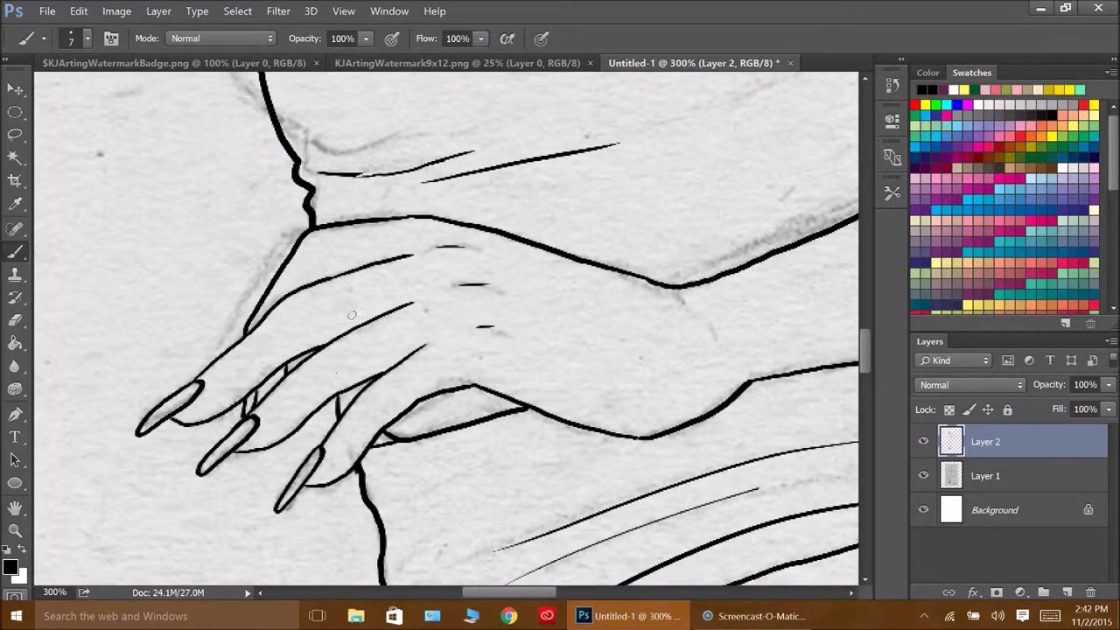
Step: Zoom in on the hair beside the arm and choose a larger brush size
{"action": "key", "text": "z"}
{"action": "left_click", "coordinate": [294, 37]}
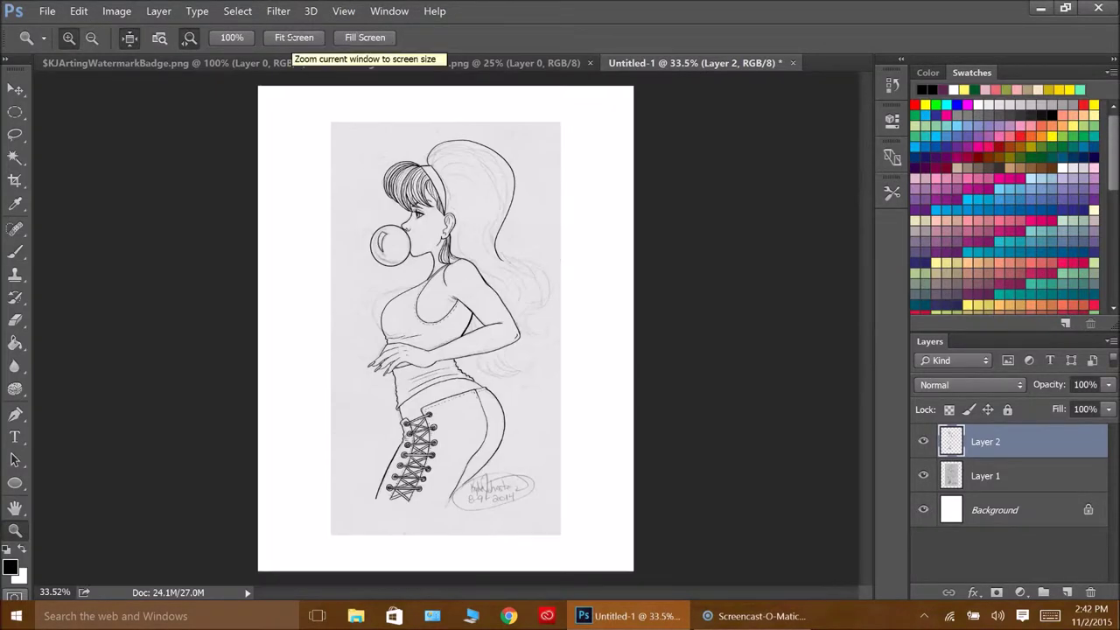
{"action": "left_click", "coordinate": [550, 280]}
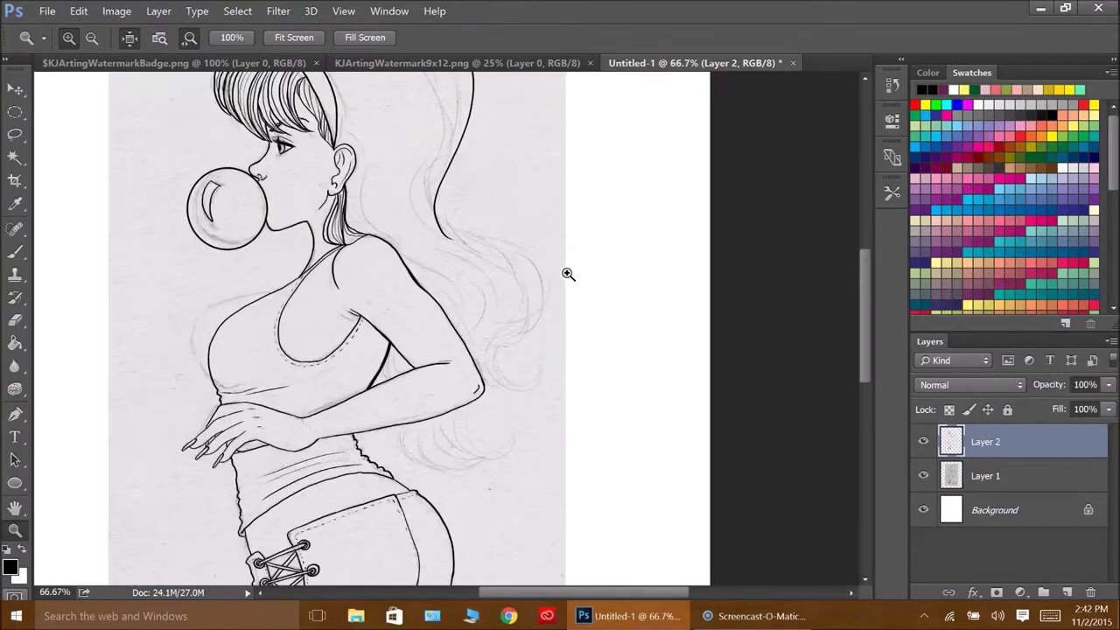
{"action": "left_click", "coordinate": [572, 275]}
{"action": "scroll", "coordinate": [572, 275], "scroll_direction": "down", "scroll_amount": 2}
{"action": "key", "text": "b"}
{"action": "left_click", "coordinate": [44, 38]}
{"action": "key", "text": "Return"}
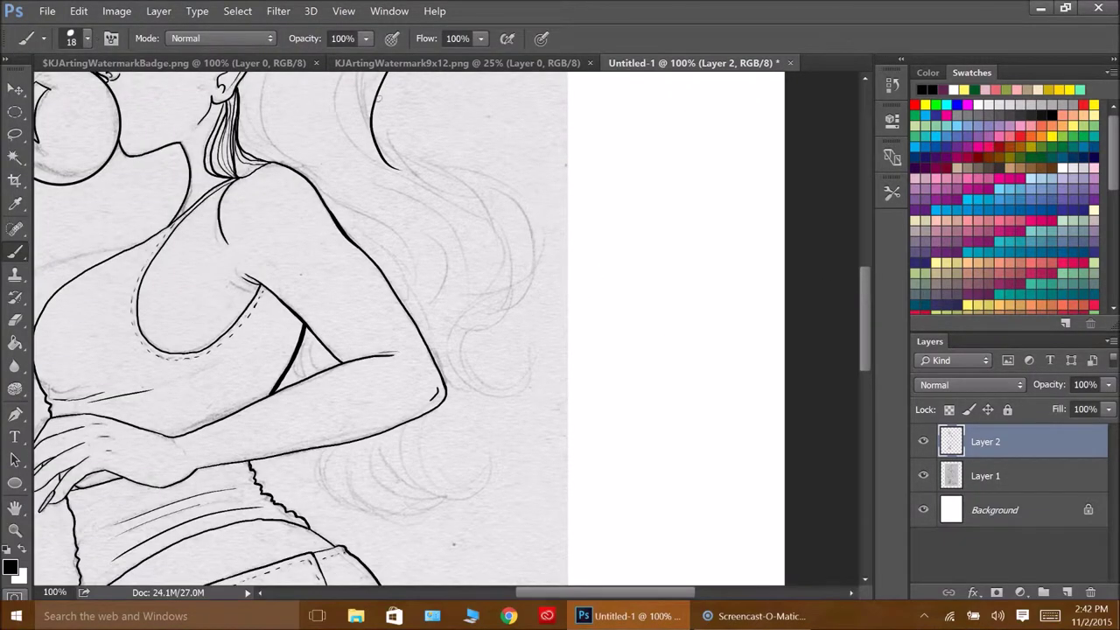
Step: Ink the hair's outer edge past the elbow and strands inside the lower and upper curls
{"action": "mouse_move", "coordinate": [396, 168]}
{"action": "left_mouse_down"}
{"action": "mouse_move", "coordinate": [503, 280]}
{"action": "mouse_move", "coordinate": [515, 350]}
{"action": "left_mouse_up"}
{"action": "left_click_drag", "start_coordinate": [506, 291], "coordinate": [497, 397]}
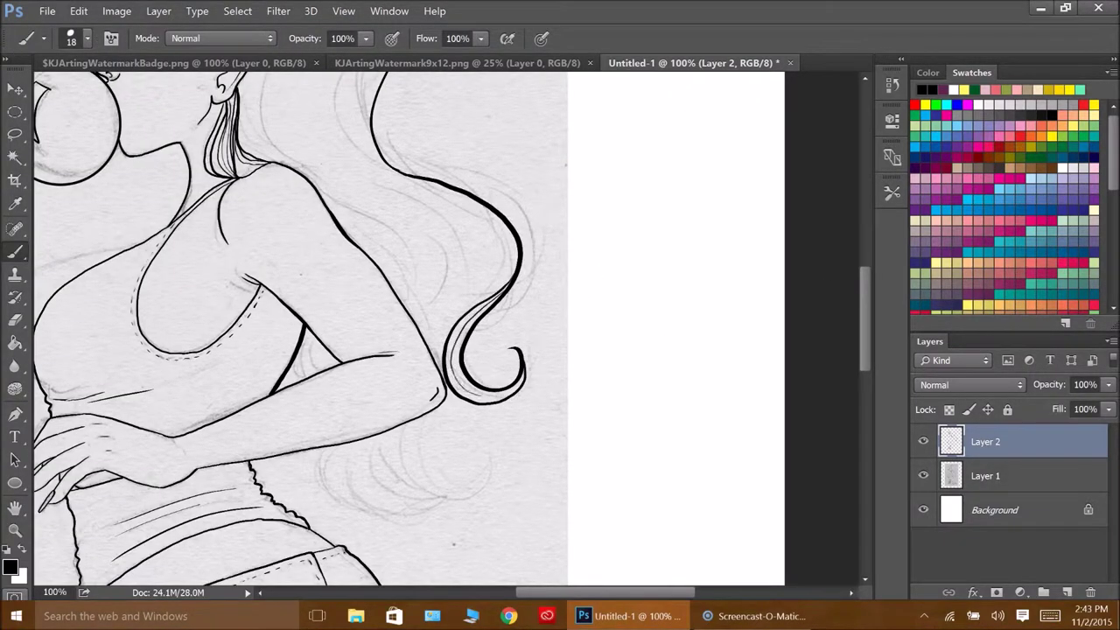
{"action": "left_click_drag", "start_coordinate": [462, 408], "coordinate": [472, 480]}
{"action": "mouse_move", "coordinate": [455, 392]}
{"action": "left_mouse_down"}
{"action": "mouse_move", "coordinate": [482, 463]}
{"action": "mouse_move", "coordinate": [442, 396]}
{"action": "left_mouse_up"}
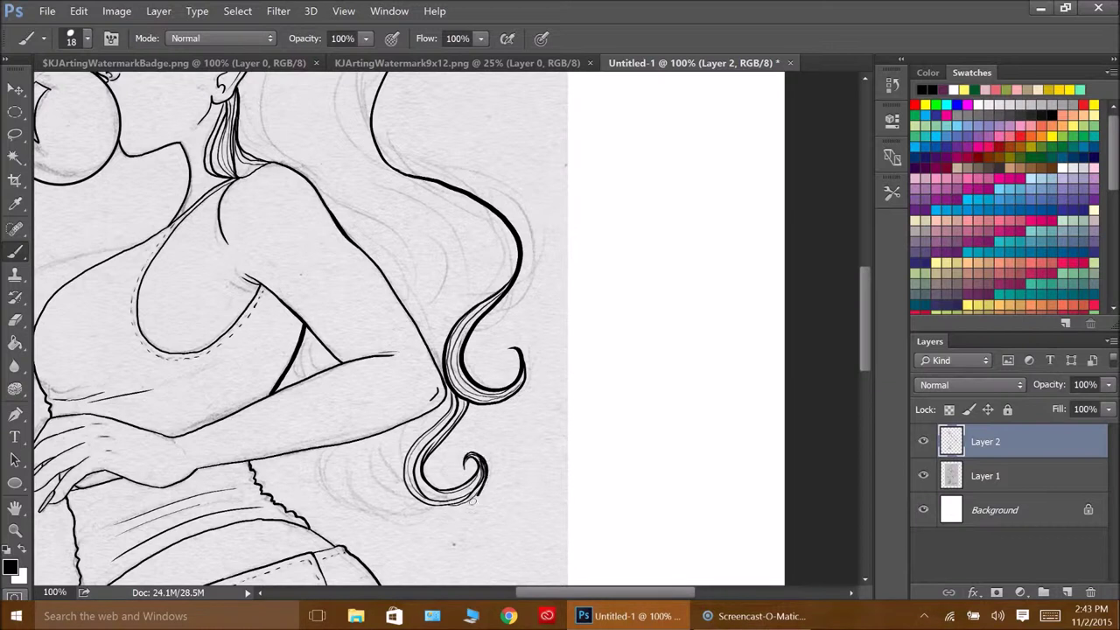
{"action": "left_click_drag", "start_coordinate": [473, 501], "coordinate": [442, 396]}
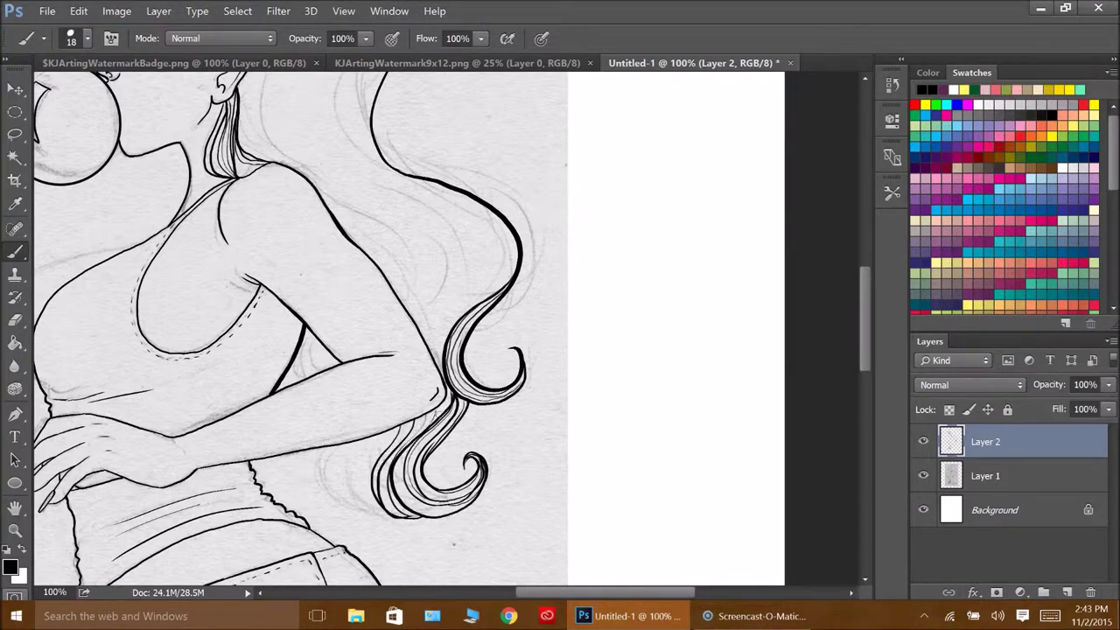
{"action": "left_click_drag", "start_coordinate": [352, 461], "coordinate": [375, 432]}
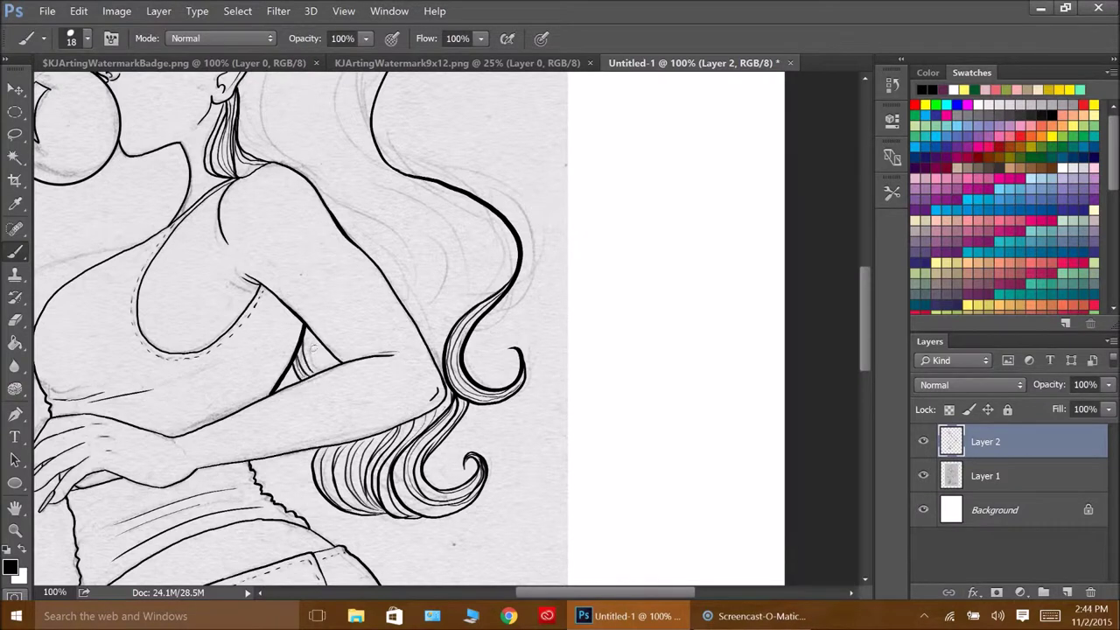
{"action": "mouse_move", "coordinate": [450, 187]}
{"action": "left_mouse_down"}
{"action": "mouse_move", "coordinate": [457, 326]}
{"action": "mouse_move", "coordinate": [445, 343]}
{"action": "left_mouse_up"}
{"action": "left_click_drag", "start_coordinate": [485, 217], "coordinate": [464, 313]}
Step: Ink the neck line behind the ear and long strands flowing down the back
{"action": "right_click", "coordinate": [454, 194]}
{"action": "left_click", "coordinate": [386, 160]}
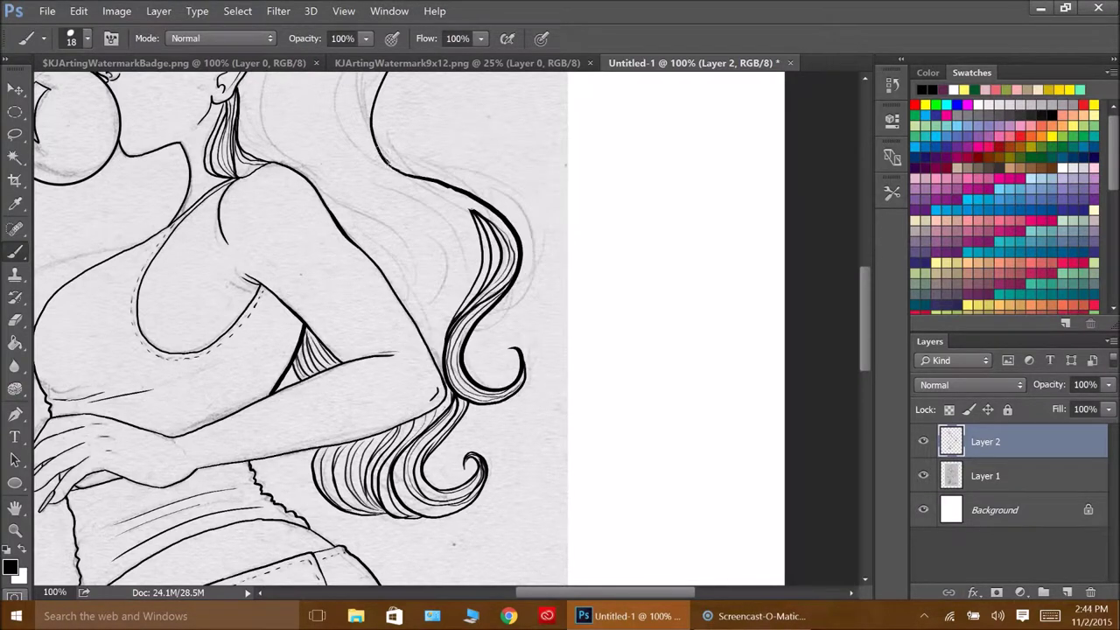
{"action": "left_click_drag", "start_coordinate": [869, 285], "coordinate": [869, 274]}
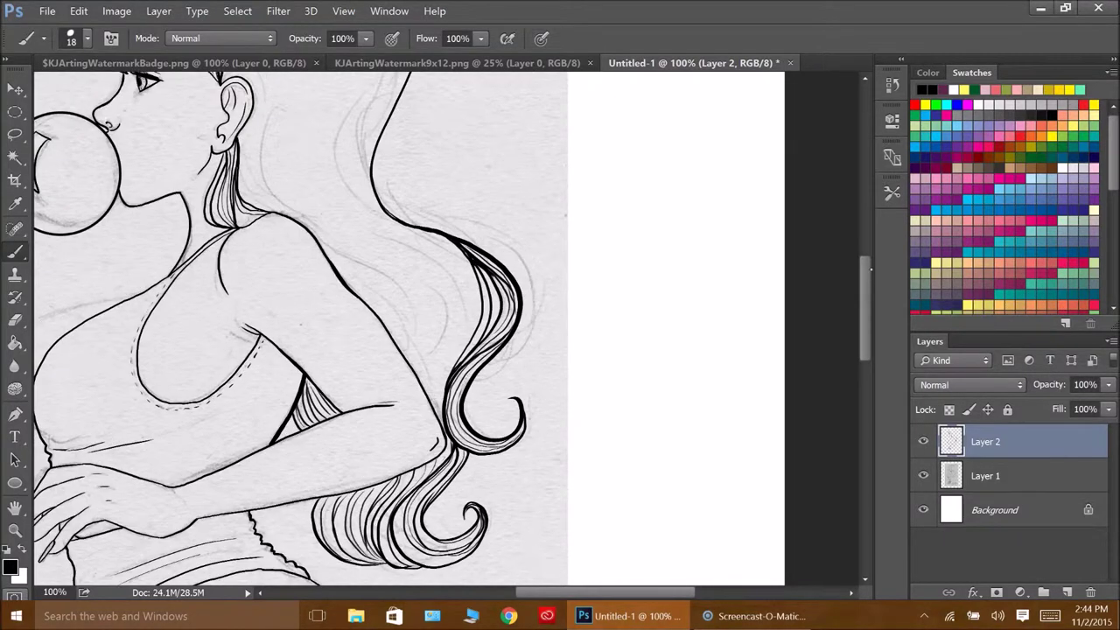
{"action": "left_click_drag", "start_coordinate": [263, 100], "coordinate": [275, 198]}
{"action": "left_click_drag", "start_coordinate": [278, 211], "coordinate": [449, 335]}
{"action": "left_click_drag", "start_coordinate": [322, 238], "coordinate": [447, 429]}
{"action": "left_click_drag", "start_coordinate": [322, 235], "coordinate": [455, 407]}
{"action": "left_click_drag", "start_coordinate": [270, 123], "coordinate": [449, 381]}
{"action": "left_click_drag", "start_coordinate": [268, 141], "coordinate": [434, 262]}
Step: Add more strands inside the ponytail, including a long curved strand down the hair
{"action": "left_click_drag", "start_coordinate": [254, 84], "coordinate": [280, 213]}
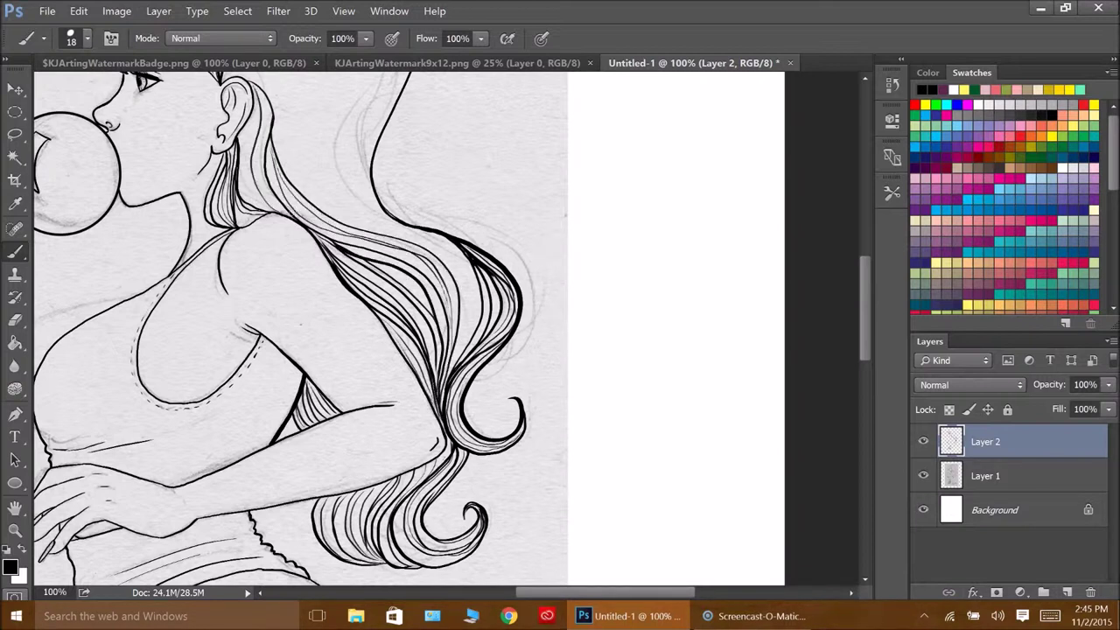
{"action": "left_click_drag", "start_coordinate": [442, 247], "coordinate": [444, 399]}
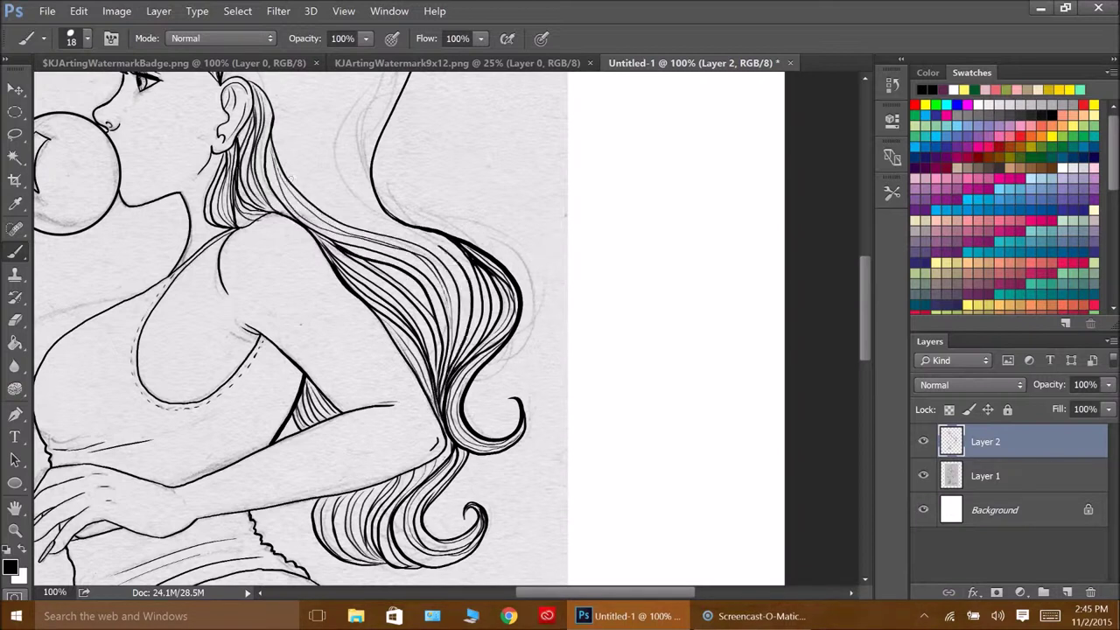
{"action": "scroll", "coordinate": [455, 315], "scroll_direction": "up", "scroll_amount": 3}
{"action": "scroll", "coordinate": [420, 298], "scroll_direction": "up", "scroll_amount": 1}
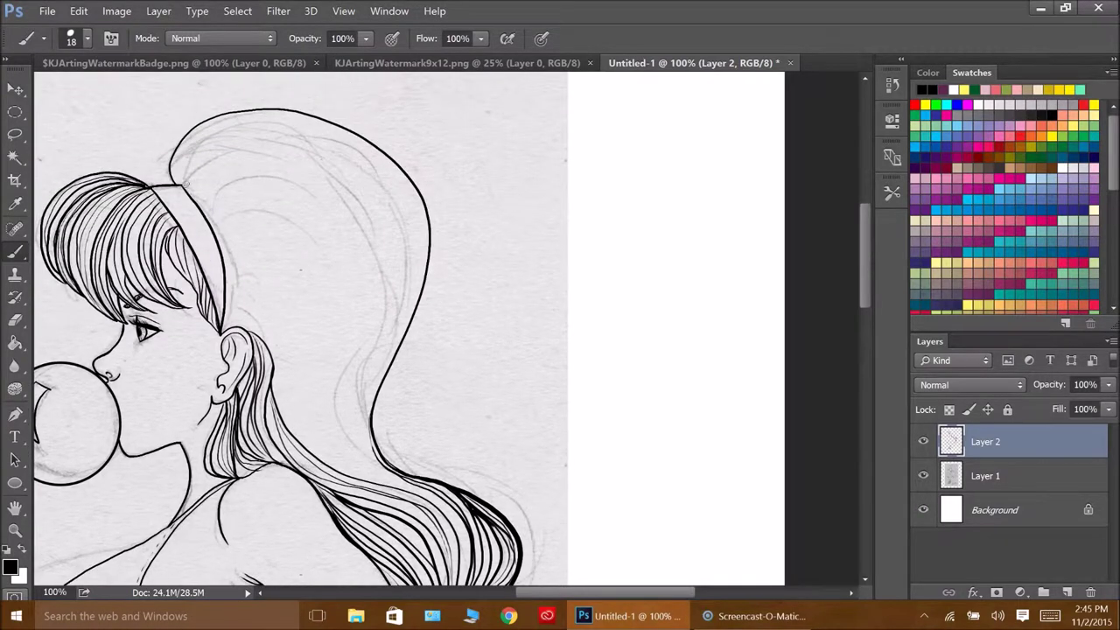
{"action": "left_click_drag", "start_coordinate": [384, 260], "coordinate": [375, 459]}
{"action": "left_click_drag", "start_coordinate": [201, 207], "coordinate": [385, 471]}
{"action": "left_click_drag", "start_coordinate": [219, 243], "coordinate": [385, 471]}
{"action": "left_click_drag", "start_coordinate": [228, 291], "coordinate": [385, 472]}
{"action": "left_click_drag", "start_coordinate": [226, 306], "coordinate": [394, 488]}
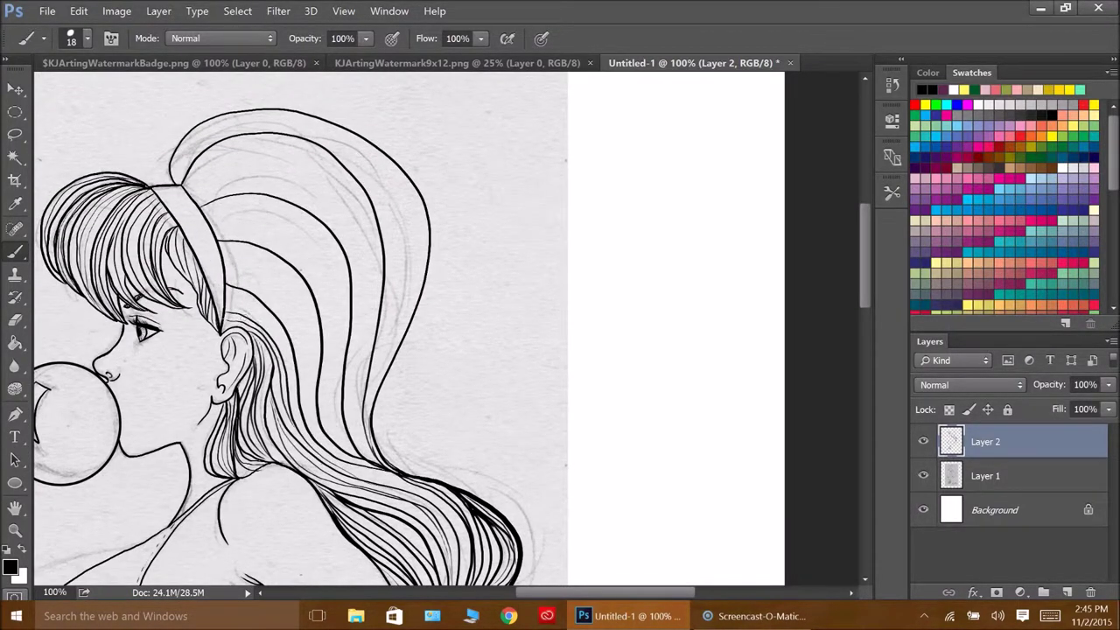
Step: Ink short and long strands in the hair behind the ear
{"action": "left_click_drag", "start_coordinate": [227, 295], "coordinate": [315, 442]}
{"action": "mouse_move", "coordinate": [232, 268]}
{"action": "left_mouse_down"}
{"action": "mouse_move", "coordinate": [367, 464]}
{"action": "mouse_move", "coordinate": [317, 377]}
{"action": "left_mouse_up"}
{"action": "left_click_drag", "start_coordinate": [221, 245], "coordinate": [317, 316]}
{"action": "mouse_move", "coordinate": [202, 216]}
{"action": "left_mouse_down"}
{"action": "mouse_move", "coordinate": [359, 457]}
{"action": "mouse_move", "coordinate": [346, 429]}
{"action": "left_mouse_up"}
{"action": "left_click_drag", "start_coordinate": [226, 198], "coordinate": [338, 397]}
{"action": "left_click_drag", "start_coordinate": [263, 234], "coordinate": [345, 448]}
Step: Ink strands through the upper hair mass and along its outer right side
{"action": "mouse_move", "coordinate": [198, 171]}
{"action": "left_mouse_down"}
{"action": "mouse_move", "coordinate": [376, 455]}
{"action": "mouse_move", "coordinate": [360, 418]}
{"action": "left_mouse_up"}
{"action": "mouse_move", "coordinate": [187, 145]}
{"action": "left_mouse_down"}
{"action": "mouse_move", "coordinate": [368, 434]}
{"action": "mouse_move", "coordinate": [378, 348]}
{"action": "left_mouse_up"}
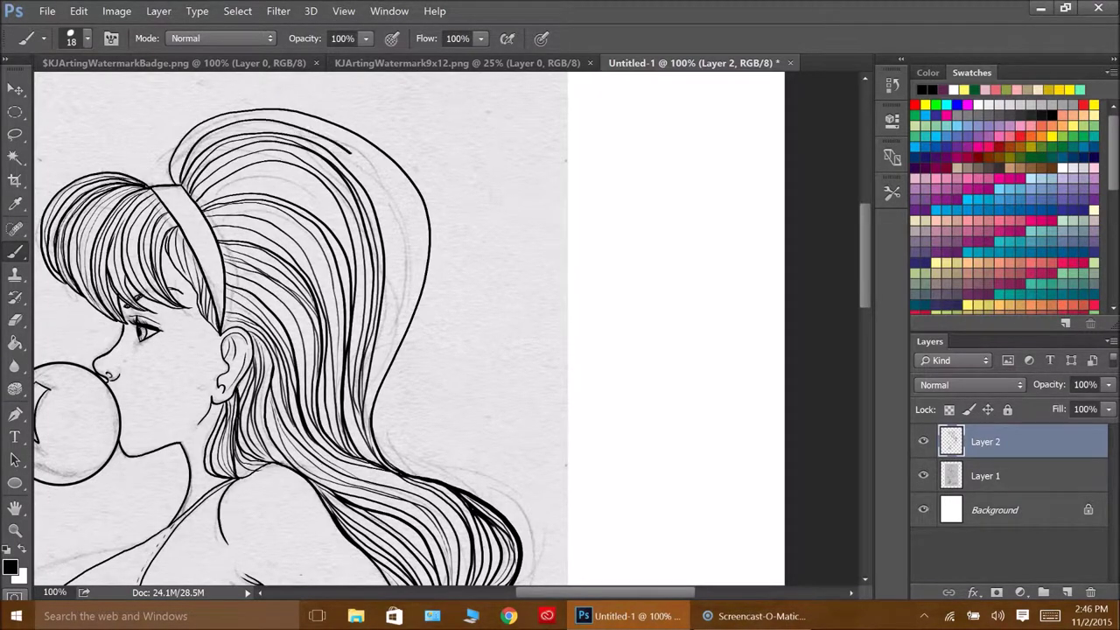
{"action": "left_click_drag", "start_coordinate": [180, 122], "coordinate": [385, 424]}
{"action": "left_click_drag", "start_coordinate": [178, 115], "coordinate": [404, 411]}
{"action": "left_click_drag", "start_coordinate": [256, 114], "coordinate": [410, 313]}
{"action": "left_click_drag", "start_coordinate": [308, 121], "coordinate": [415, 286]}
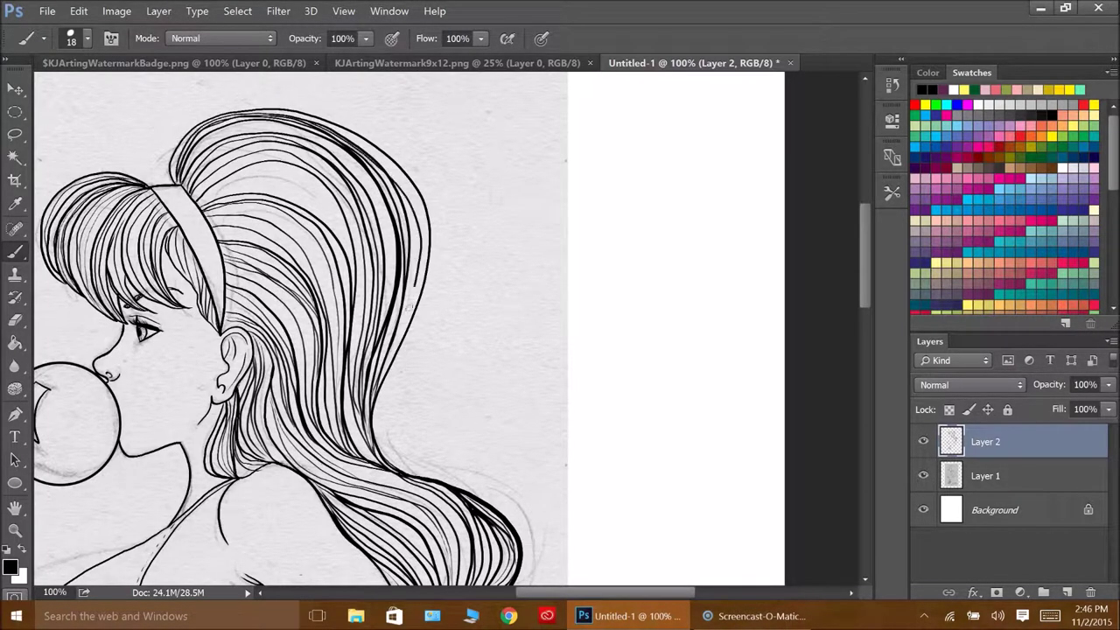
Step: Fit the whole drawing on screen to review the clean line art
{"action": "scroll", "coordinate": [437, 328], "scroll_direction": "down", "scroll_amount": 5}
{"action": "scroll", "coordinate": [438, 329], "scroll_direction": "down", "scroll_amount": 5}
{"action": "scroll", "coordinate": [438, 328], "scroll_direction": "down", "scroll_amount": 5}
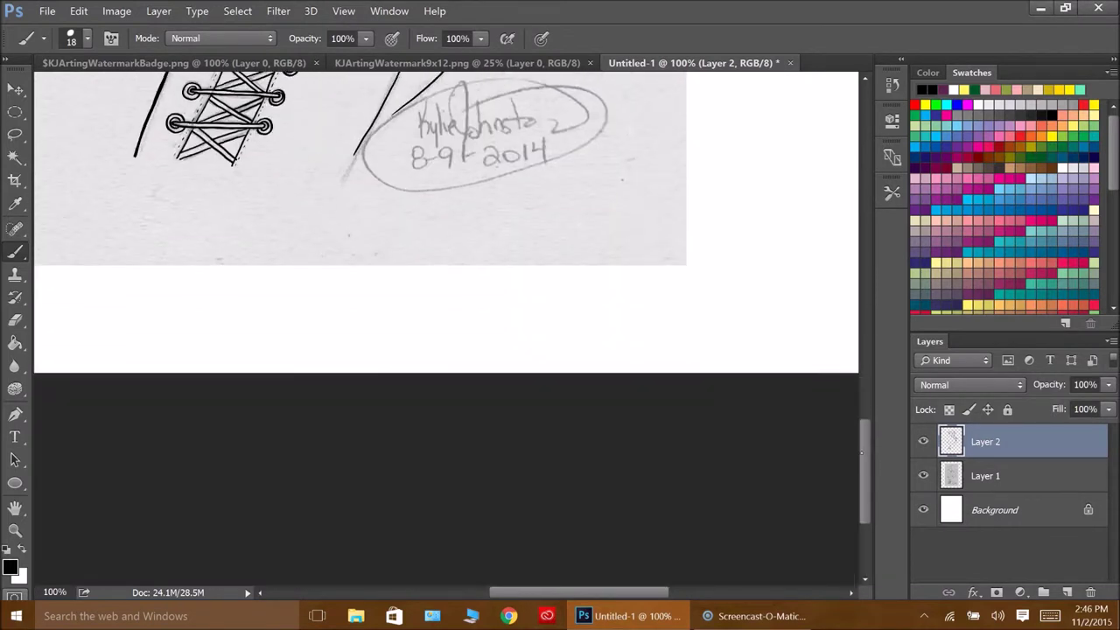
{"action": "left_click", "coordinate": [15, 531]}
{"action": "key", "text": "ctrl+0"}
Step: Hide the pencil sketch on Layer 1 and add a new Layer 3 for inking
{"action": "left_click", "coordinate": [924, 476]}
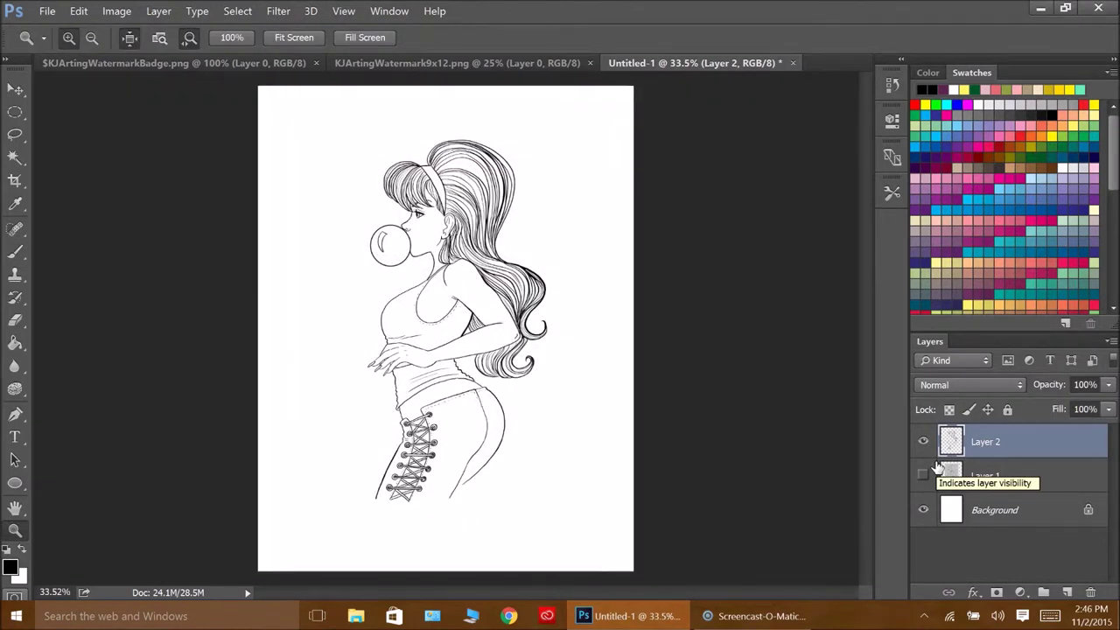
{"action": "left_click", "coordinate": [501, 380]}
{"action": "key", "text": "b"}
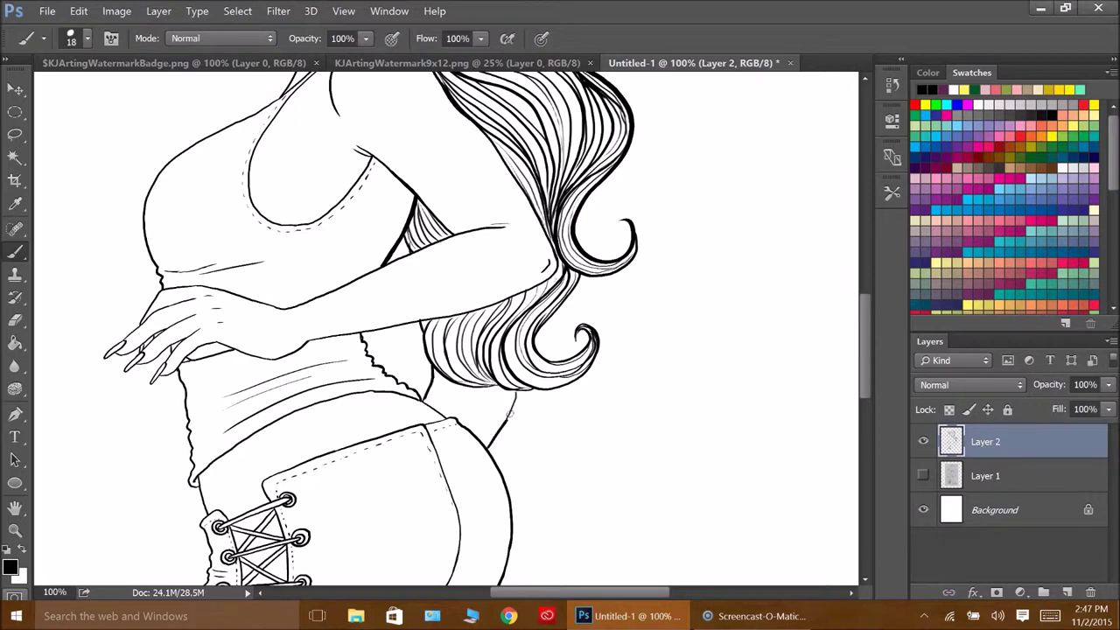
{"action": "key", "text": "z"}
{"action": "key", "text": "ctrl+0"}
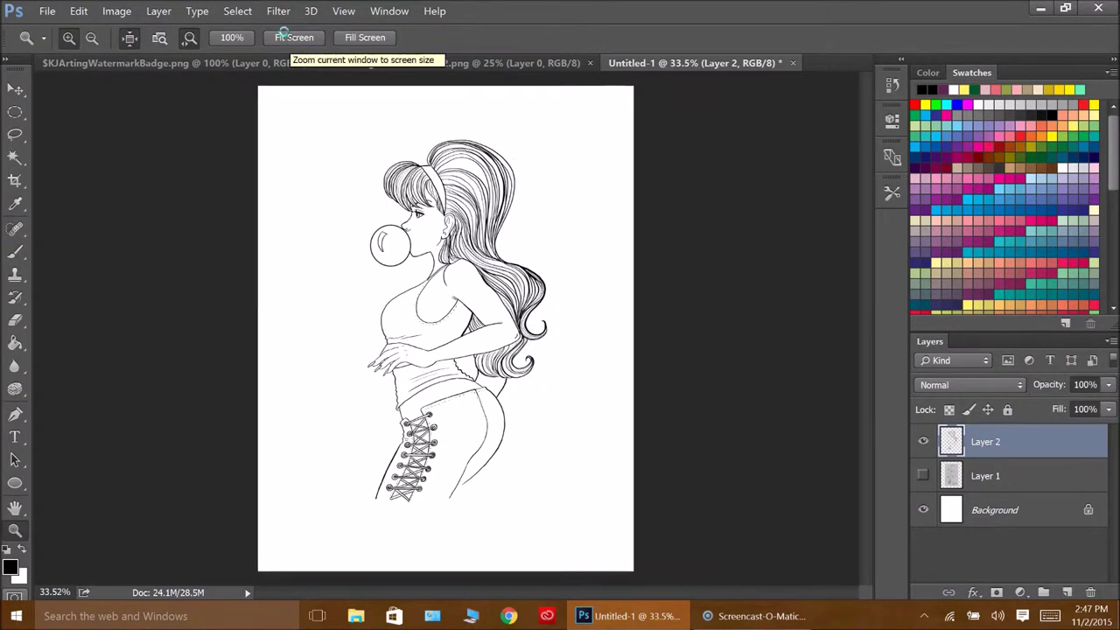
{"action": "left_click", "coordinate": [527, 472]}
{"action": "left_click", "coordinate": [525, 470]}
{"action": "left_click", "coordinate": [158, 11]}
{"action": "left_click", "coordinate": [368, 29]}
{"action": "key", "text": "b"}
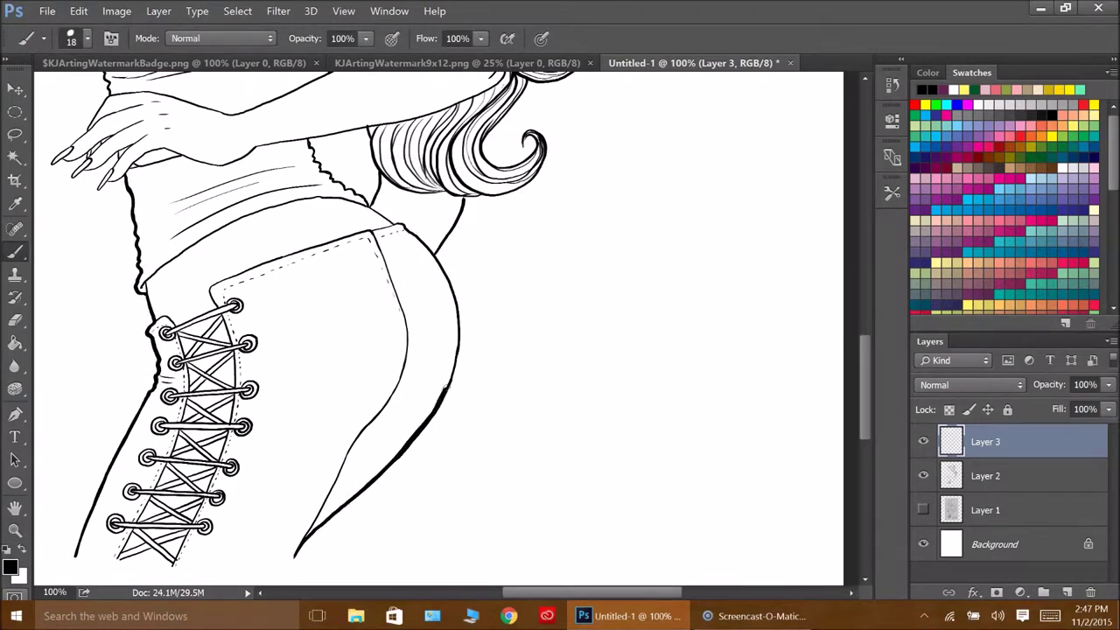
Step: Thicken the outer outlines of the right hip, chest and arm, and hair
{"action": "left_click_drag", "start_coordinate": [440, 398], "coordinate": [444, 273]}
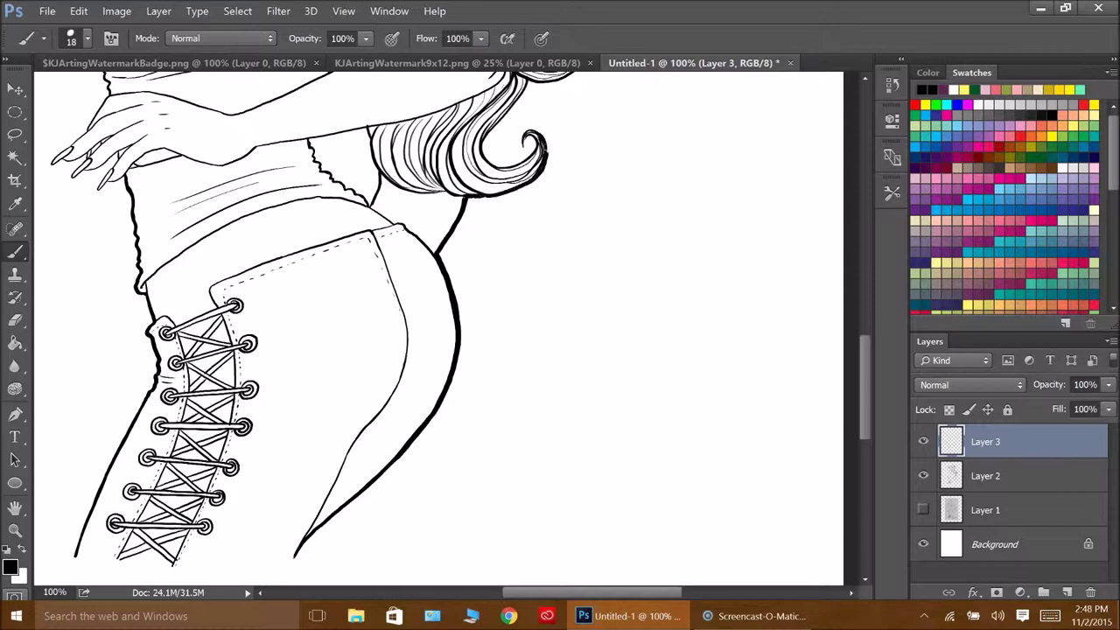
{"action": "scroll", "coordinate": [438, 328], "scroll_direction": "up", "scroll_amount": 3}
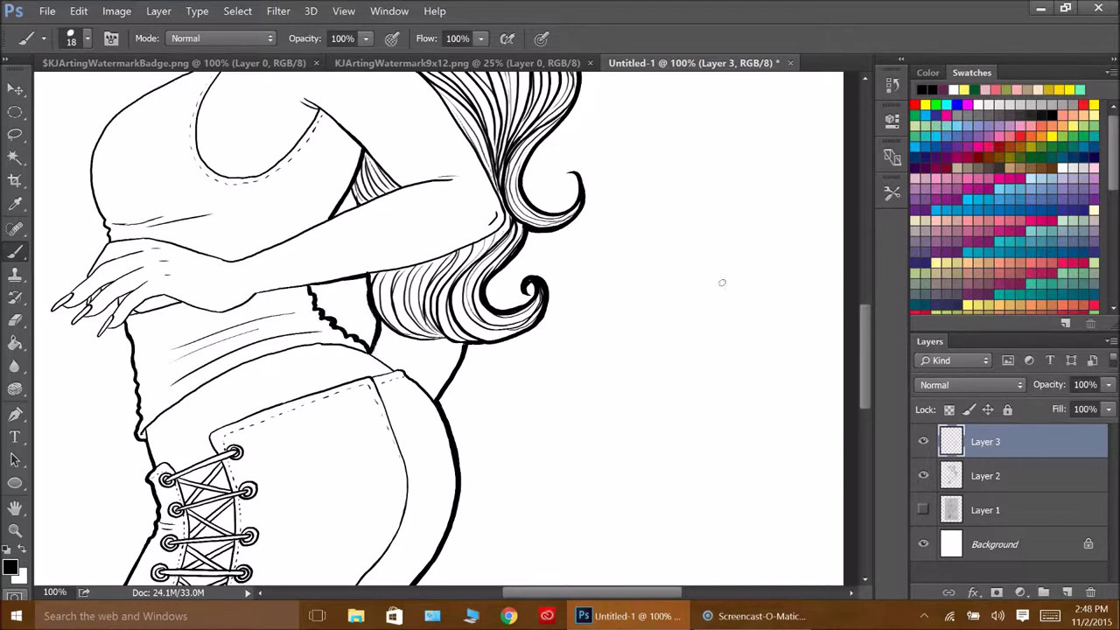
{"action": "scroll", "coordinate": [318, 329], "scroll_direction": "up", "scroll_amount": 5}
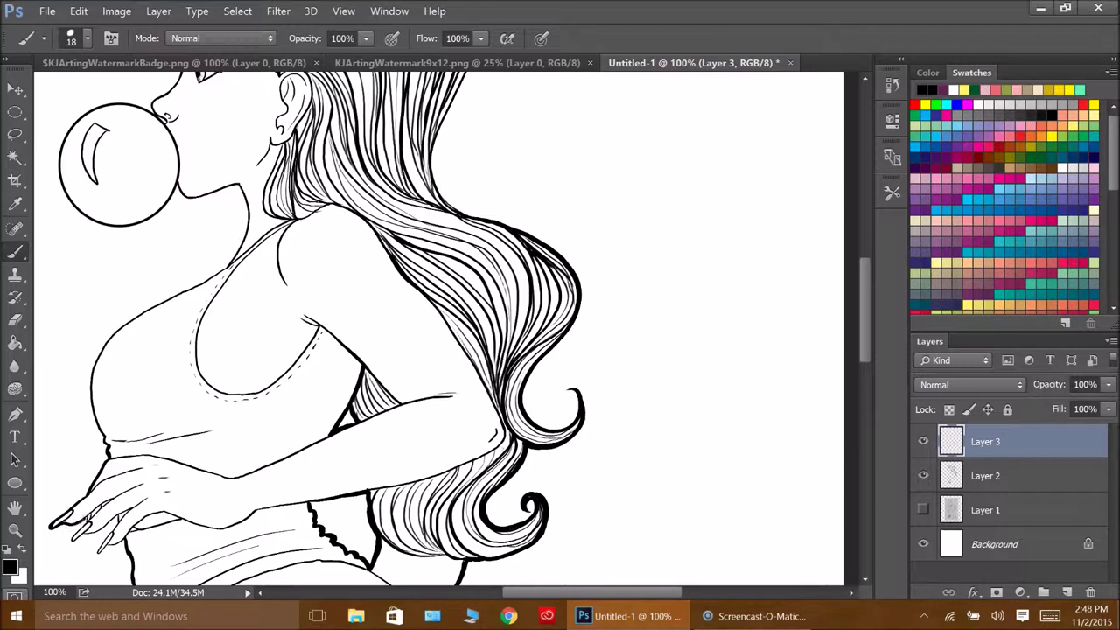
{"action": "mouse_move", "coordinate": [104, 442]}
{"action": "left_mouse_down"}
{"action": "mouse_move", "coordinate": [176, 298]}
{"action": "mouse_move", "coordinate": [238, 249]}
{"action": "left_mouse_up"}
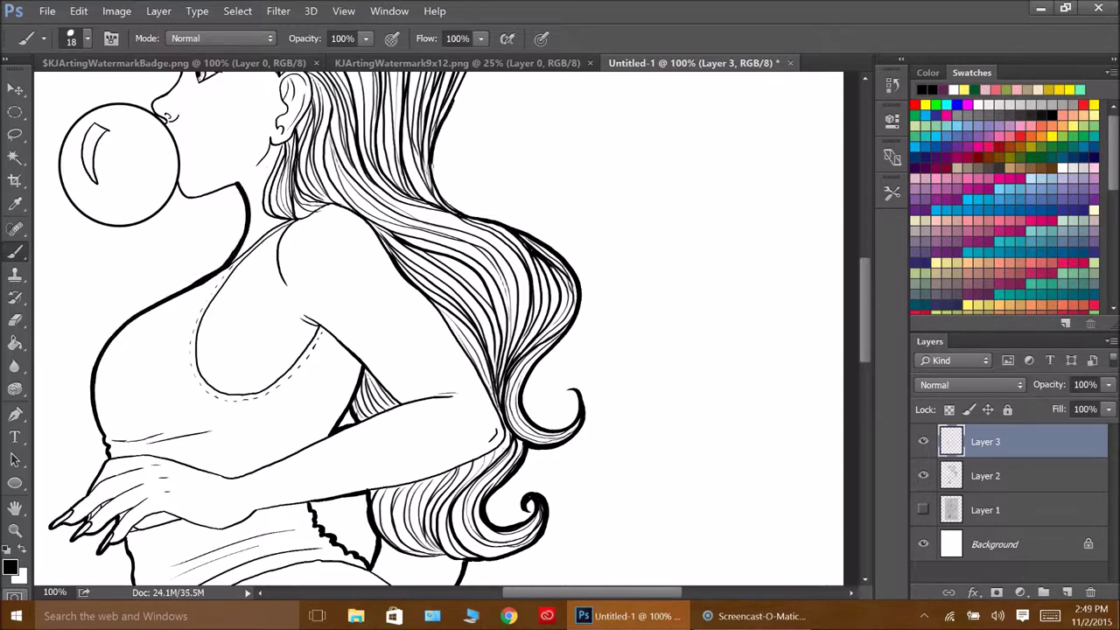
{"action": "scroll", "coordinate": [581, 254], "scroll_direction": "up", "scroll_amount": 1}
{"action": "scroll", "coordinate": [581, 253], "scroll_direction": "up", "scroll_amount": 2}
{"action": "scroll", "coordinate": [551, 210], "scroll_direction": "up", "scroll_amount": 3}
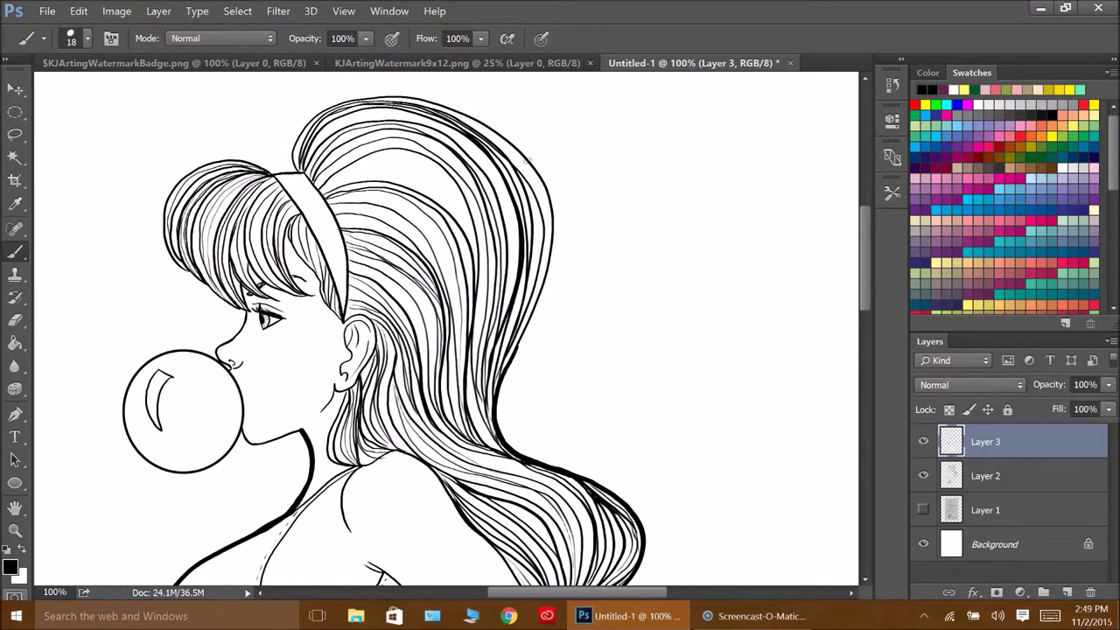
{"action": "mouse_move", "coordinate": [394, 94]}
{"action": "left_mouse_down"}
{"action": "mouse_move", "coordinate": [533, 166]}
{"action": "mouse_move", "coordinate": [547, 263]}
{"action": "mouse_move", "coordinate": [508, 361]}
{"action": "left_mouse_up"}
{"action": "left_click_drag", "start_coordinate": [278, 171], "coordinate": [162, 234]}
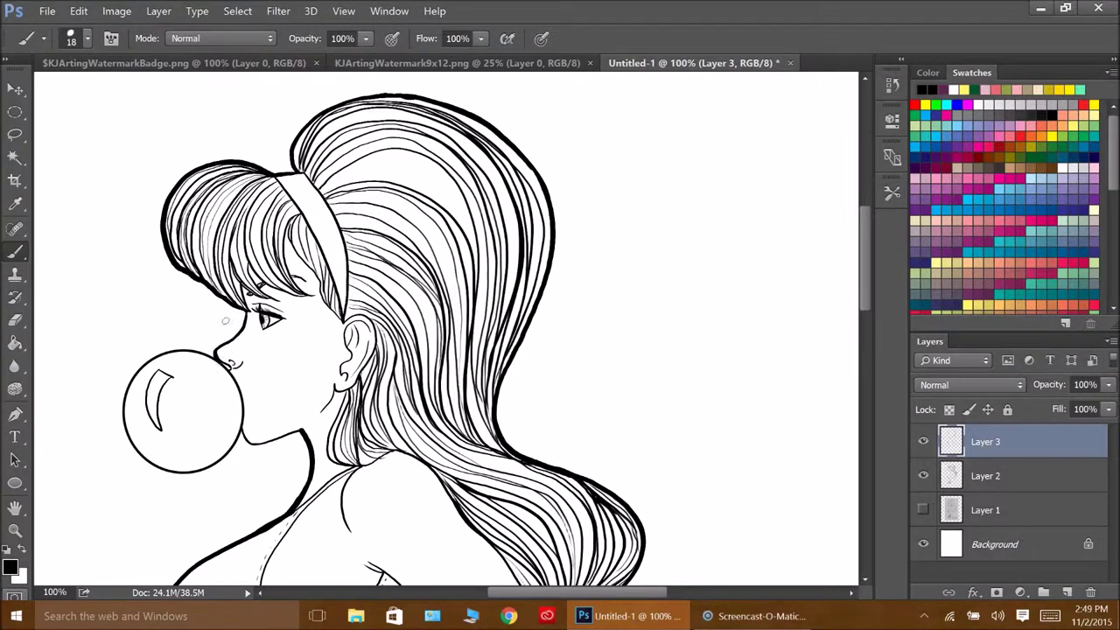
{"action": "key", "text": "ctrl+z"}
{"action": "left_click_drag", "start_coordinate": [238, 446], "coordinate": [302, 427]}
Step: Hand-letter the signature beside the hip and circle it with an oval loop
{"action": "scroll", "coordinate": [303, 427], "scroll_direction": "down", "scroll_amount": 1}
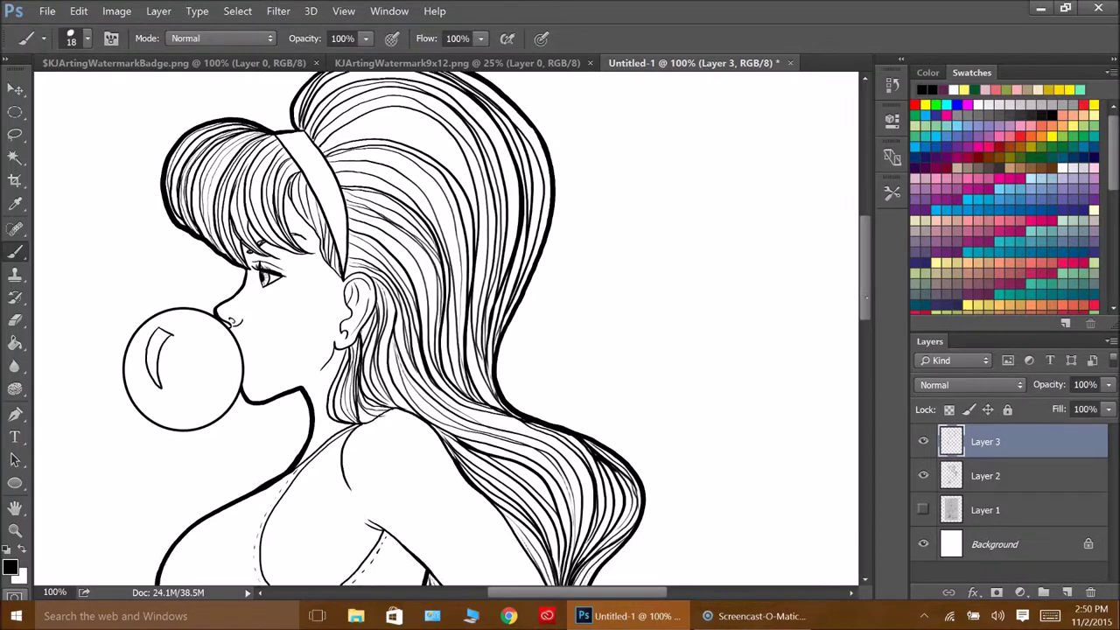
{"action": "scroll", "coordinate": [232, 322], "scroll_direction": "down", "scroll_amount": 5}
{"action": "scroll", "coordinate": [523, 279], "scroll_direction": "down", "scroll_amount": 4}
{"action": "scroll", "coordinate": [524, 278], "scroll_direction": "down", "scroll_amount": 4}
{"action": "scroll", "coordinate": [523, 278], "scroll_direction": "up", "scroll_amount": 1}
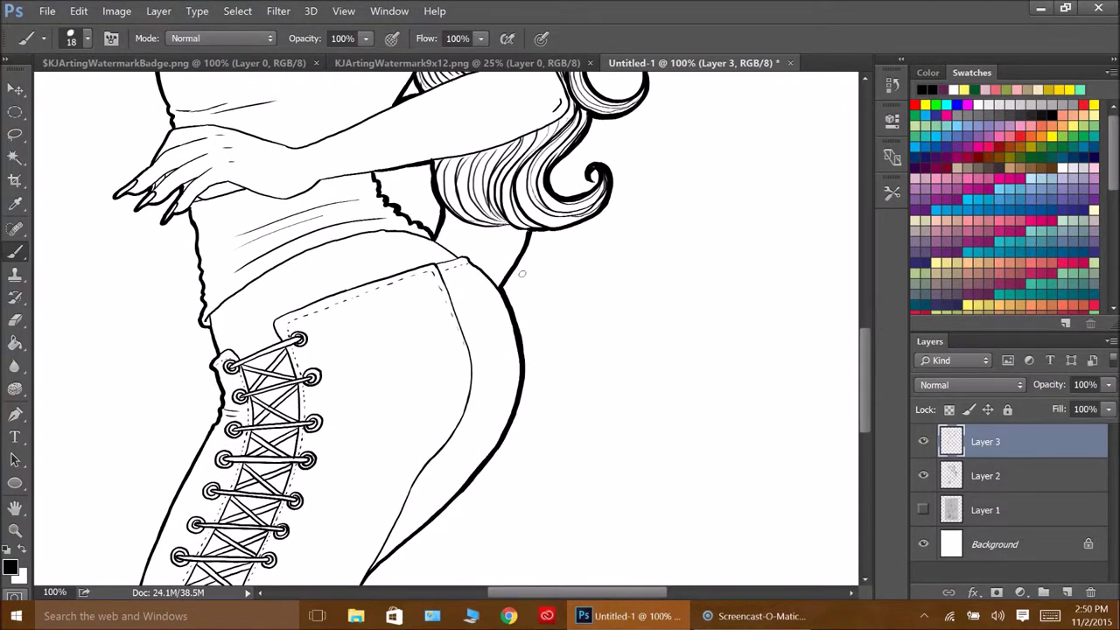
{"action": "left_click_drag", "start_coordinate": [558, 257], "coordinate": [560, 315]}
{"action": "mouse_move", "coordinate": [573, 294]}
{"action": "left_mouse_down"}
{"action": "mouse_move", "coordinate": [595, 273]}
{"action": "mouse_move", "coordinate": [609, 280]}
{"action": "left_mouse_up"}
{"action": "left_click_drag", "start_coordinate": [613, 279], "coordinate": [550, 312]}
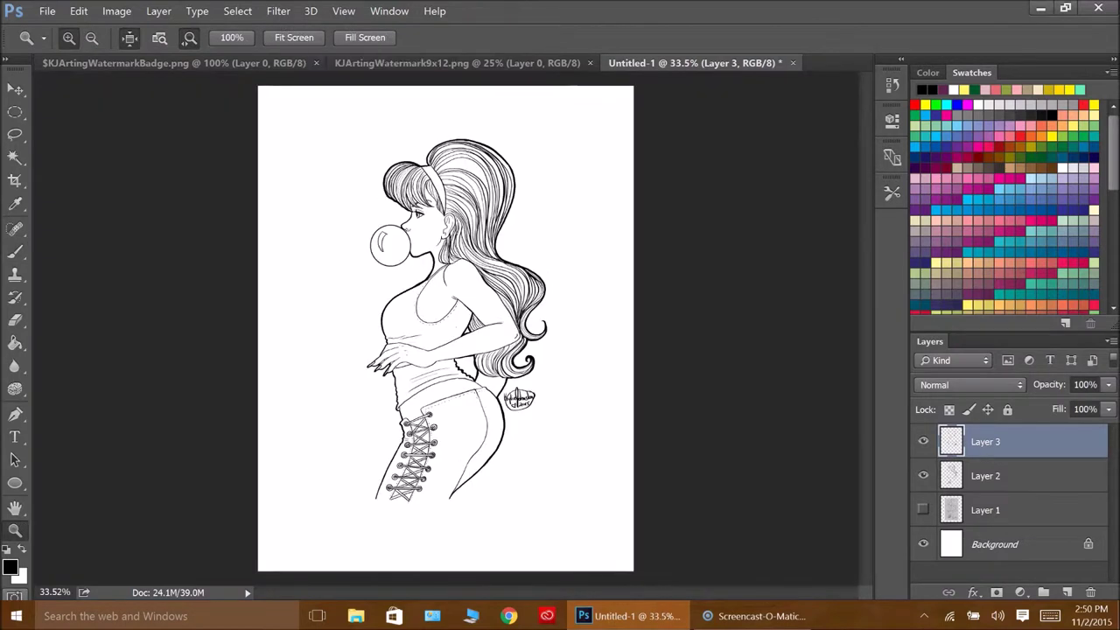
{"action": "left_click", "coordinate": [237, 29]}
Step: Paint-bucket the face, neck, arm and shoulder with peach skin colour
{"action": "key", "text": "ctrl+j"}
{"action": "key", "text": "ctrl+j"}
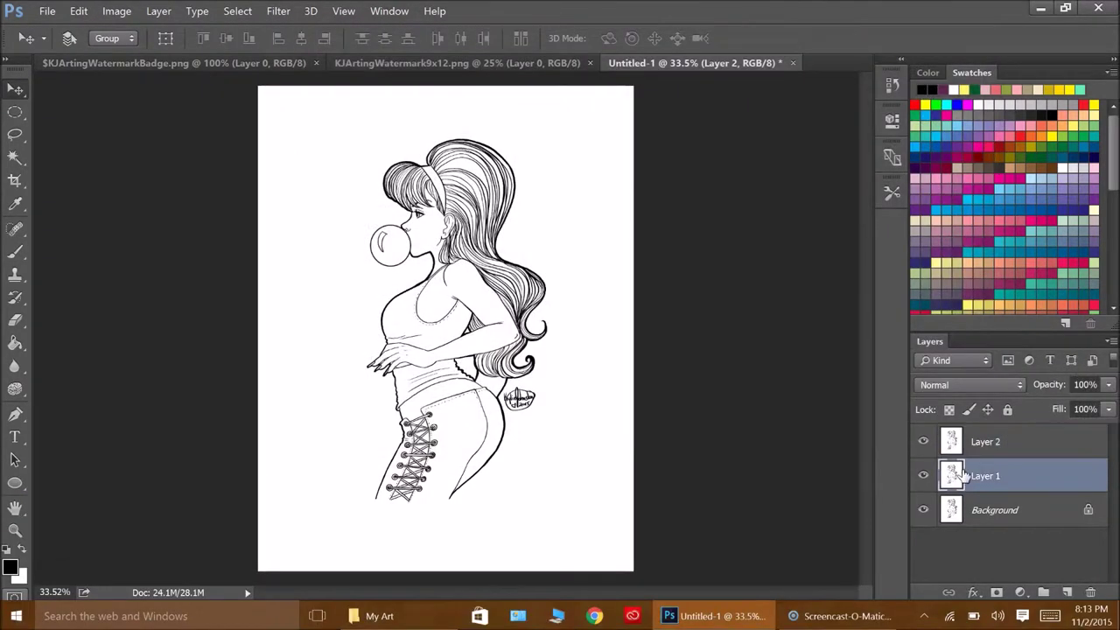
{"action": "key", "text": "z"}
{"action": "left_click", "coordinate": [446, 238]}
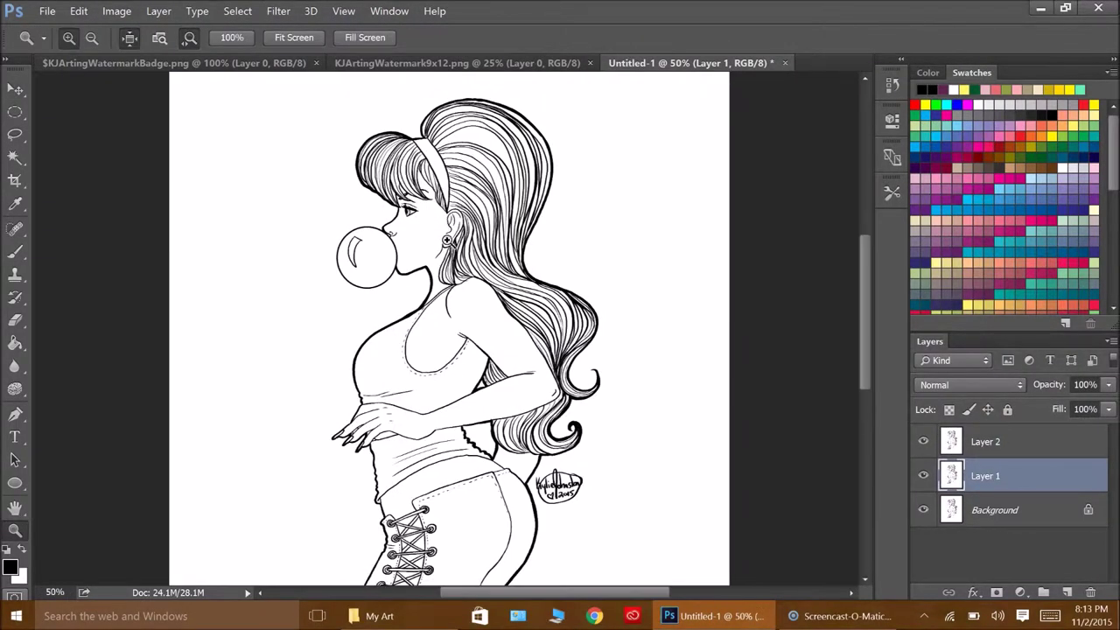
{"action": "left_click", "coordinate": [447, 238]}
{"action": "key", "text": "g"}
{"action": "left_click", "coordinate": [1028, 118]}
{"action": "left_click", "coordinate": [442, 297]}
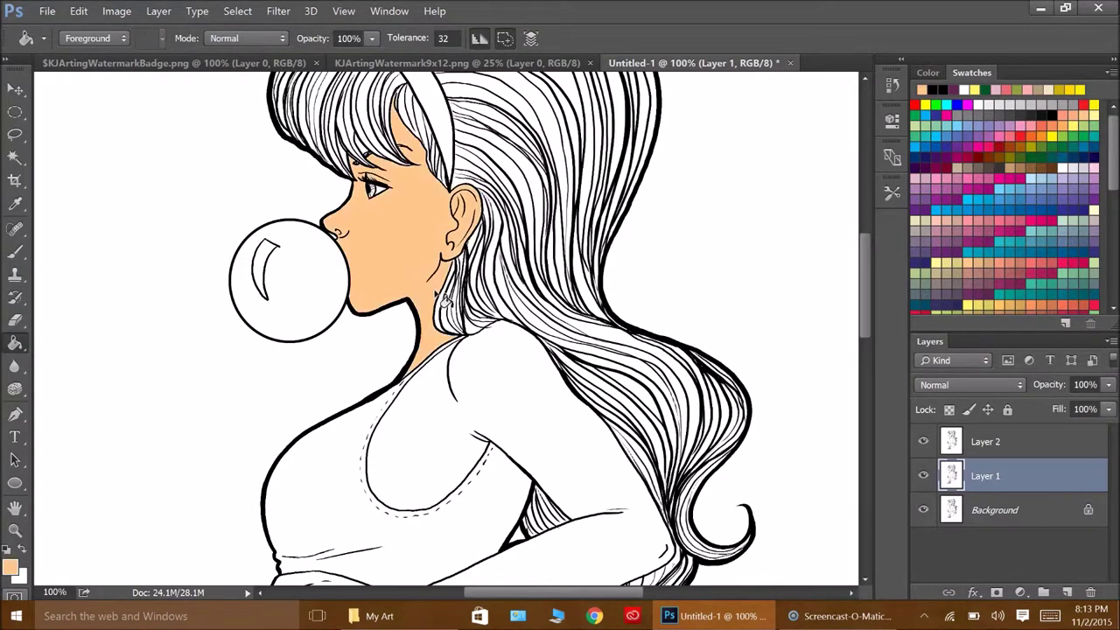
{"action": "left_click", "coordinate": [557, 407]}
Step: Fill all ten gaps between the corset laces with peach, top to bottom
{"action": "scroll", "coordinate": [840, 315], "scroll_direction": "down", "scroll_amount": 5}
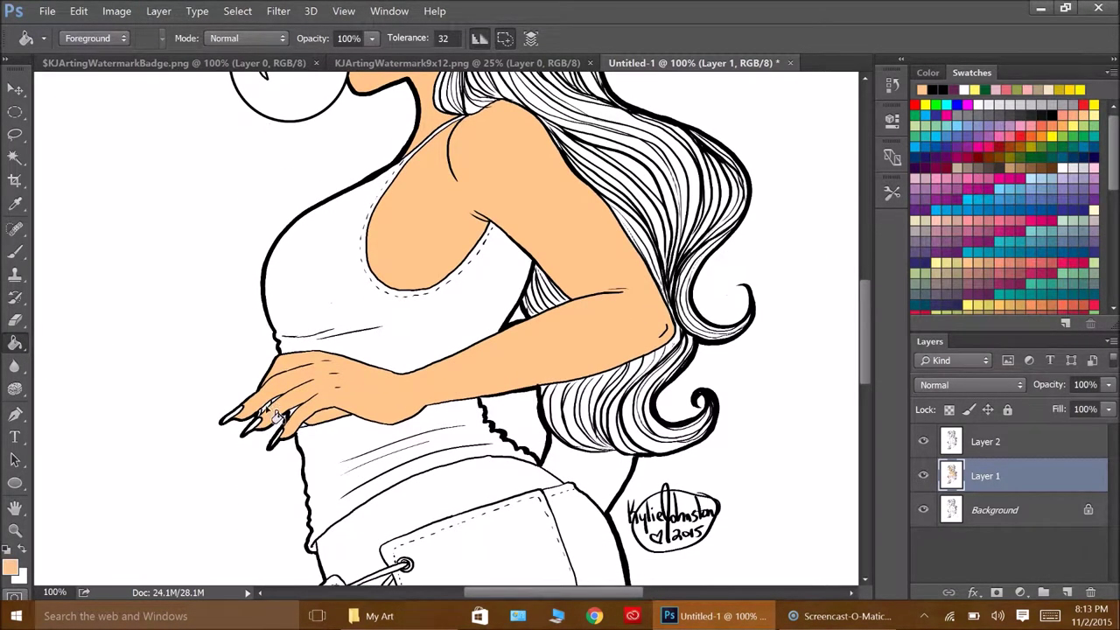
{"action": "scroll", "coordinate": [826, 308], "scroll_direction": "down", "scroll_amount": 4}
{"action": "scroll", "coordinate": [827, 308], "scroll_direction": "down", "scroll_amount": 3}
{"action": "left_click", "coordinate": [372, 292]}
{"action": "left_click", "coordinate": [385, 312]}
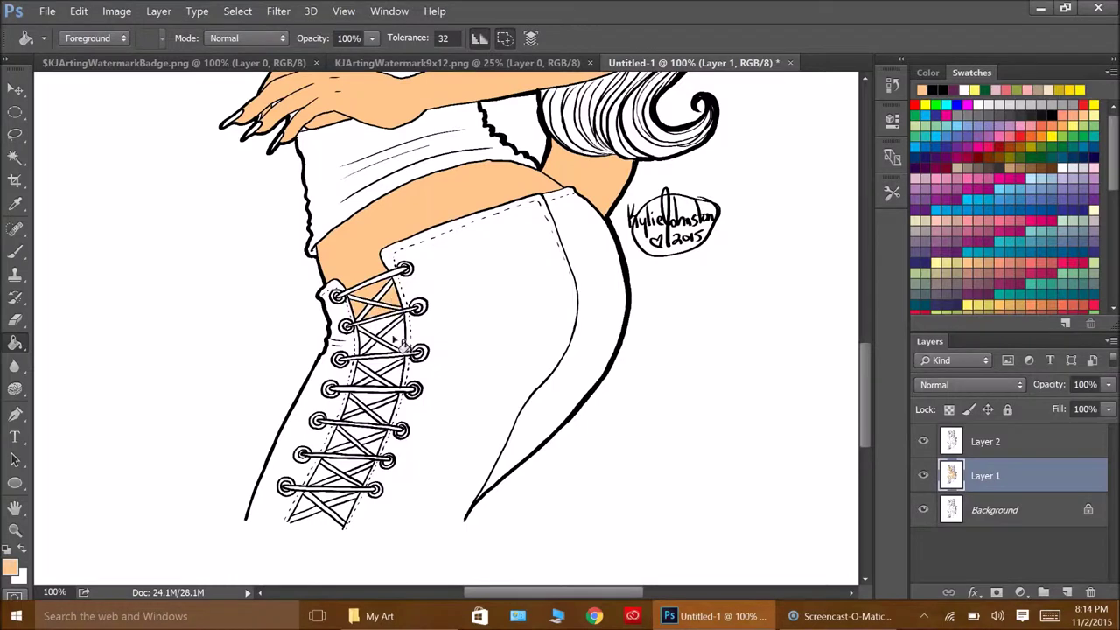
{"action": "left_click", "coordinate": [389, 334]}
{"action": "left_click", "coordinate": [376, 361]}
{"action": "left_click", "coordinate": [368, 378]}
{"action": "left_click", "coordinate": [359, 411]}
{"action": "left_click", "coordinate": [363, 433]}
{"action": "left_click", "coordinate": [363, 464]}
{"action": "left_click", "coordinate": [342, 482]}
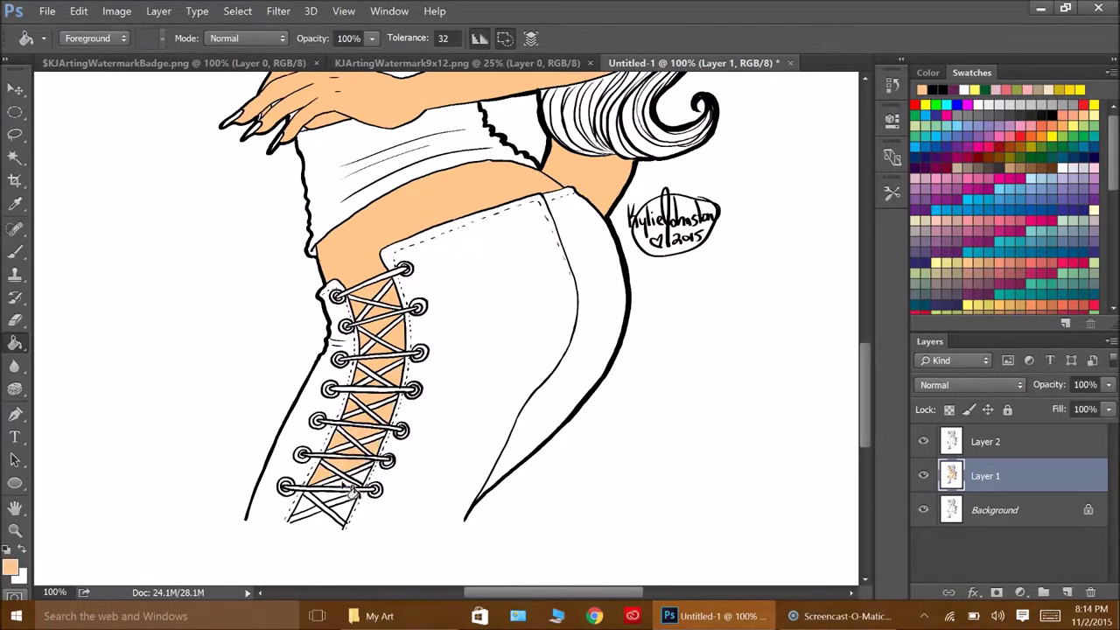
{"action": "left_click", "coordinate": [337, 503]}
Step: Fill the headband orange and the bubble gum pink, then load dark blue for the hair
{"action": "scroll", "coordinate": [446, 329], "scroll_direction": "up", "scroll_amount": 5}
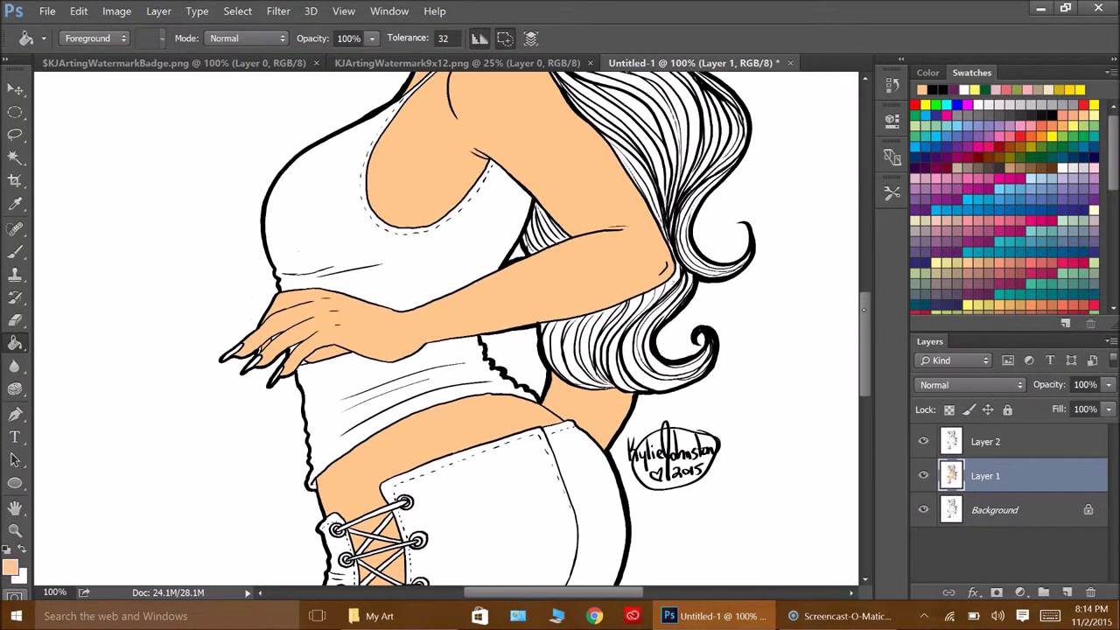
{"action": "scroll", "coordinate": [446, 328], "scroll_direction": "up", "scroll_amount": 4}
{"action": "scroll", "coordinate": [447, 328], "scroll_direction": "up", "scroll_amount": 6}
{"action": "scroll", "coordinate": [447, 328], "scroll_direction": "up", "scroll_amount": 1}
{"action": "left_click", "coordinate": [1037, 132]}
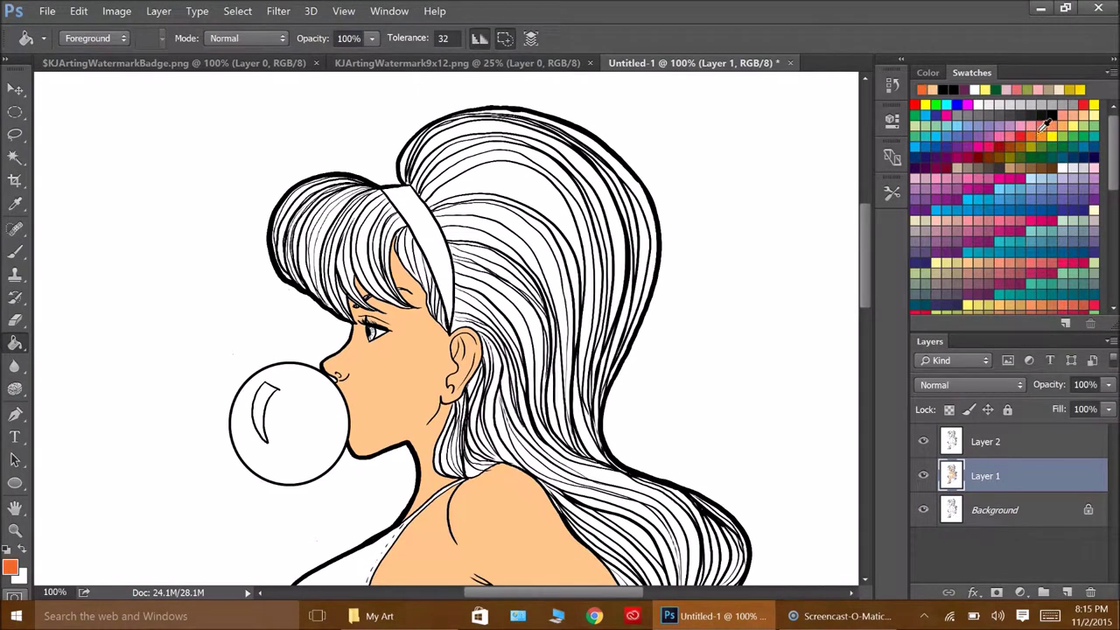
{"action": "left_click", "coordinate": [442, 247]}
{"action": "left_click", "coordinate": [1038, 117]}
{"action": "left_click", "coordinate": [331, 440]}
{"action": "left_click", "coordinate": [934, 167]}
{"action": "left_click", "coordinate": [15, 251]}
Step: Brush dark blue over the hair and, at 300% zoom, fill the upper-left bangs
{"action": "left_click_drag", "start_coordinate": [548, 258], "coordinate": [558, 361]}
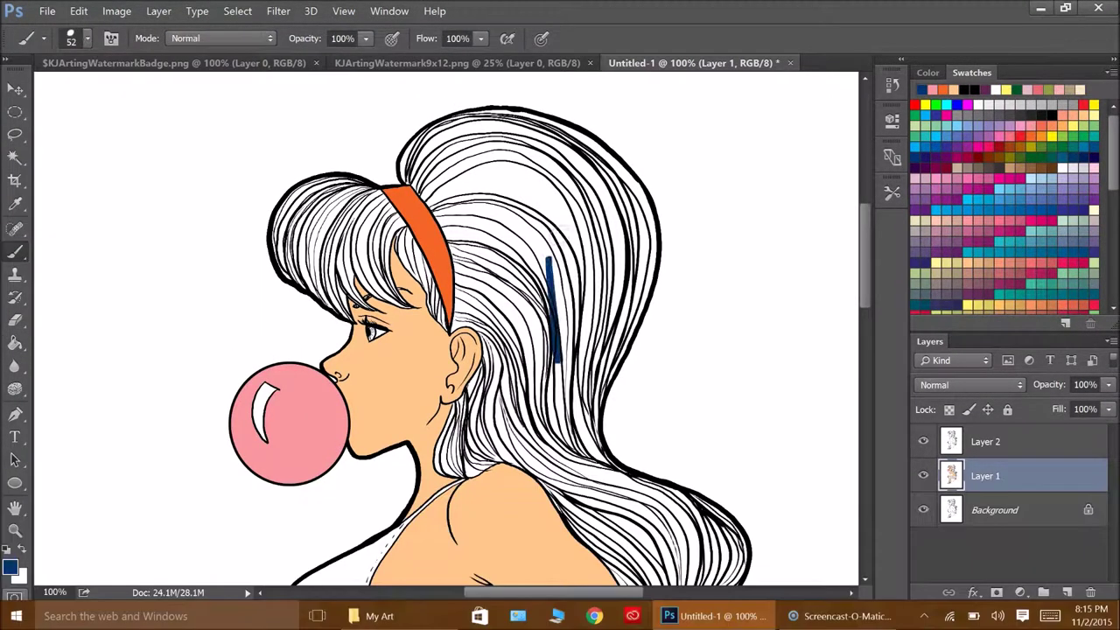
{"action": "left_click_drag", "start_coordinate": [604, 214], "coordinate": [577, 355]}
{"action": "left_click_drag", "start_coordinate": [551, 241], "coordinate": [525, 377]}
{"action": "left_click_drag", "start_coordinate": [516, 280], "coordinate": [495, 390]}
{"action": "key", "text": "z"}
{"action": "left_click", "coordinate": [351, 219]}
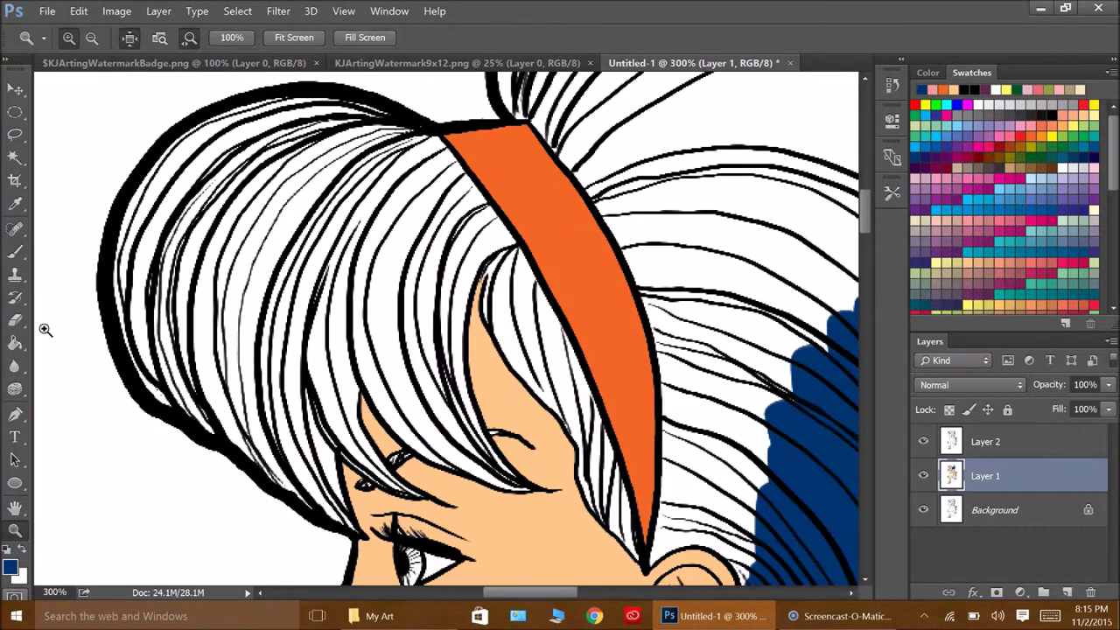
{"action": "key", "text": "b"}
{"action": "left_click_drag", "start_coordinate": [132, 333], "coordinate": [166, 179]}
{"action": "mouse_move", "coordinate": [175, 132]}
{"action": "left_mouse_down"}
{"action": "mouse_move", "coordinate": [218, 342]}
{"action": "mouse_move", "coordinate": [455, 158]}
{"action": "left_mouse_up"}
{"action": "left_click_drag", "start_coordinate": [367, 131], "coordinate": [228, 184]}
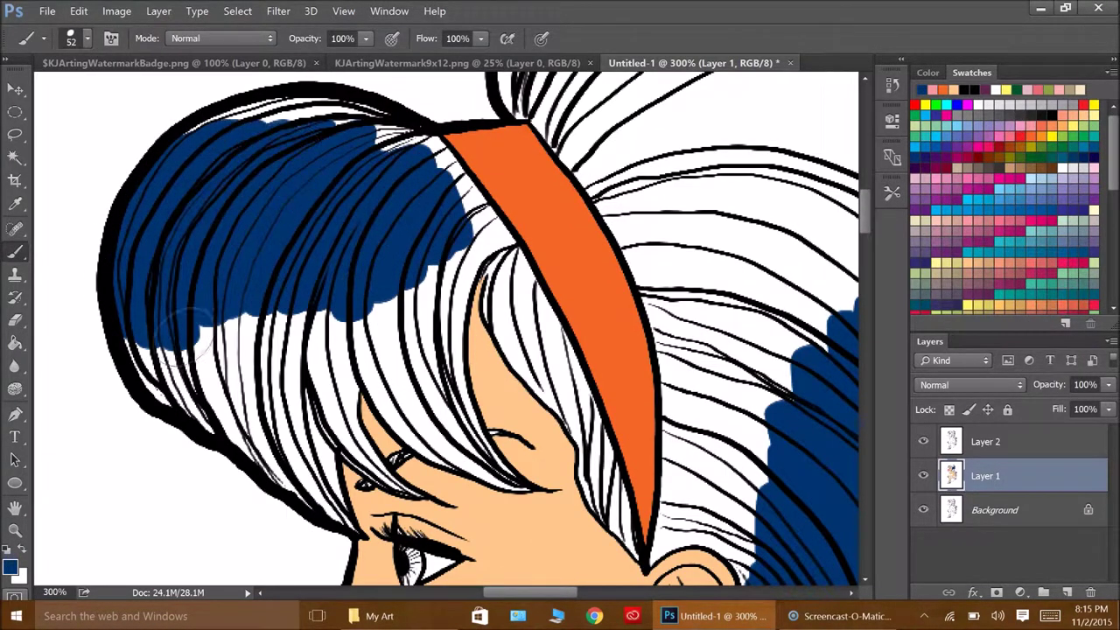
Step: Paint blue along the lower-left edge and the strands around the headband
{"action": "mouse_move", "coordinate": [184, 336]}
{"action": "left_mouse_down"}
{"action": "mouse_move", "coordinate": [219, 412]}
{"action": "mouse_move", "coordinate": [337, 525]}
{"action": "mouse_move", "coordinate": [293, 438]}
{"action": "mouse_move", "coordinate": [324, 473]}
{"action": "mouse_move", "coordinate": [315, 350]}
{"action": "mouse_move", "coordinate": [348, 302]}
{"action": "mouse_move", "coordinate": [332, 393]}
{"action": "mouse_move", "coordinate": [350, 472]}
{"action": "mouse_move", "coordinate": [341, 438]}
{"action": "mouse_move", "coordinate": [399, 480]}
{"action": "mouse_move", "coordinate": [376, 477]}
{"action": "mouse_move", "coordinate": [420, 437]}
{"action": "mouse_move", "coordinate": [411, 367]}
{"action": "mouse_move", "coordinate": [386, 320]}
{"action": "mouse_move", "coordinate": [451, 298]}
{"action": "mouse_move", "coordinate": [508, 490]}
{"action": "mouse_move", "coordinate": [520, 471]}
{"action": "left_mouse_up"}
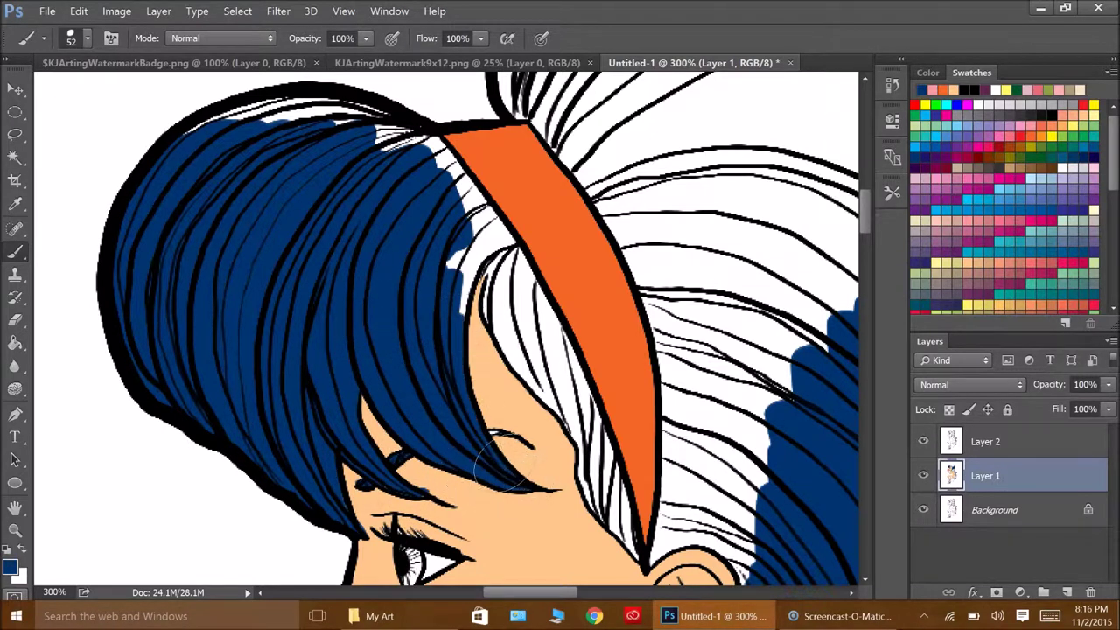
{"action": "mouse_move", "coordinate": [466, 252]}
{"action": "left_mouse_down"}
{"action": "mouse_move", "coordinate": [516, 354]}
{"action": "mouse_move", "coordinate": [569, 368]}
{"action": "left_mouse_up"}
{"action": "mouse_move", "coordinate": [437, 166]}
{"action": "left_mouse_down"}
{"action": "mouse_move", "coordinate": [464, 183]}
{"action": "mouse_move", "coordinate": [525, 298]}
{"action": "left_mouse_up"}
{"action": "mouse_move", "coordinate": [455, 210]}
{"action": "left_mouse_down"}
{"action": "mouse_move", "coordinate": [473, 281]}
{"action": "mouse_move", "coordinate": [569, 385]}
{"action": "mouse_move", "coordinate": [534, 340]}
{"action": "mouse_move", "coordinate": [543, 372]}
{"action": "mouse_move", "coordinate": [588, 425]}
{"action": "mouse_move", "coordinate": [612, 508]}
{"action": "mouse_move", "coordinate": [604, 463]}
{"action": "mouse_move", "coordinate": [602, 495]}
{"action": "mouse_move", "coordinate": [613, 516]}
{"action": "mouse_move", "coordinate": [586, 437]}
{"action": "mouse_move", "coordinate": [629, 541]}
{"action": "left_mouse_up"}
{"action": "key", "text": "ctrl+z"}
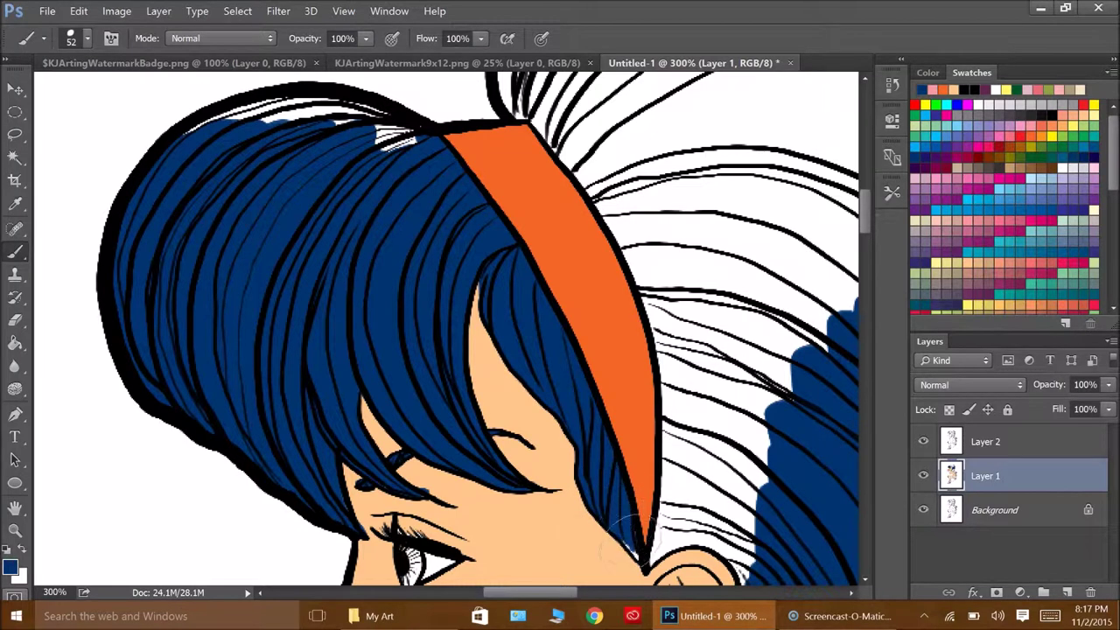
{"action": "mouse_move", "coordinate": [400, 163]}
{"action": "left_mouse_down"}
{"action": "mouse_move", "coordinate": [289, 114]}
{"action": "mouse_move", "coordinate": [311, 138]}
{"action": "left_mouse_up"}
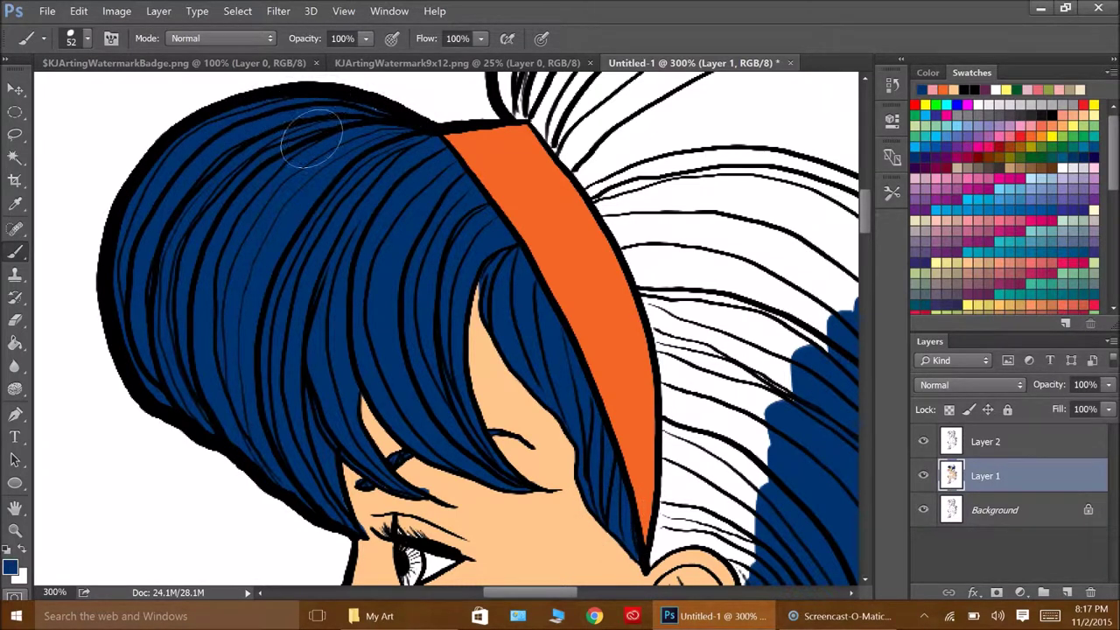
{"action": "scroll", "coordinate": [532, 350], "scroll_direction": "right", "scroll_amount": 5}
{"action": "mouse_move", "coordinate": [490, 236]}
{"action": "left_mouse_down"}
{"action": "mouse_move", "coordinate": [368, 368]}
{"action": "mouse_move", "coordinate": [315, 547]}
{"action": "mouse_move", "coordinate": [385, 516]}
{"action": "left_mouse_up"}
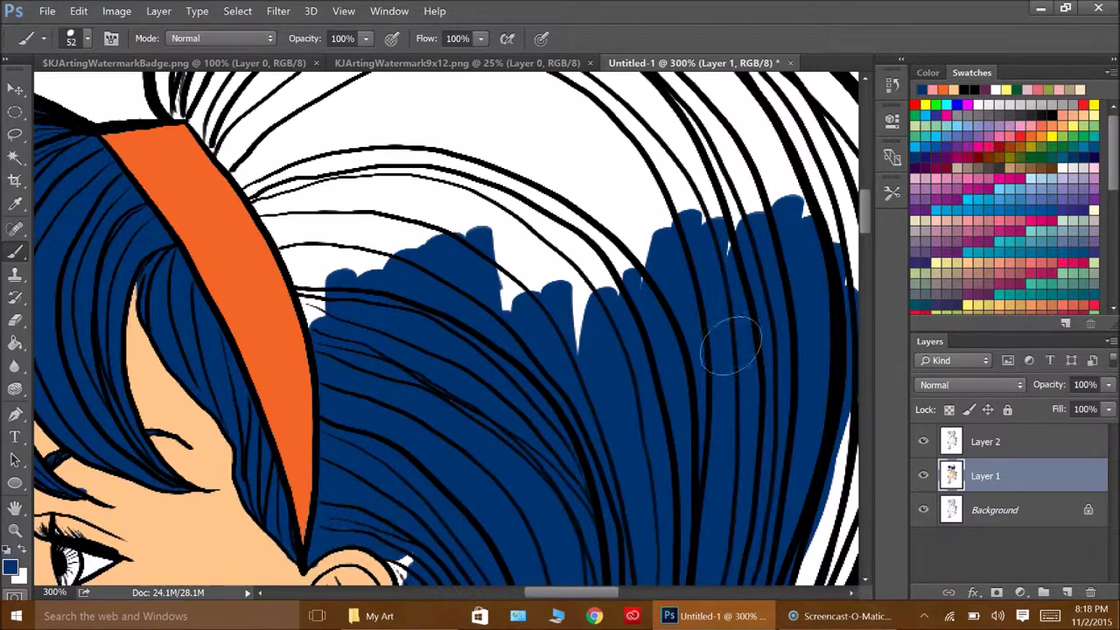
Step: Restore dark blue as the foreground colour and paint the lower hair edge
{"action": "scroll", "coordinate": [732, 346], "scroll_direction": "down", "scroll_amount": 3}
{"action": "scroll", "coordinate": [411, 412], "scroll_direction": "down", "scroll_amount": 5}
{"action": "left_click", "coordinate": [24, 526], "text": "alt"}
{"action": "key", "text": "b"}
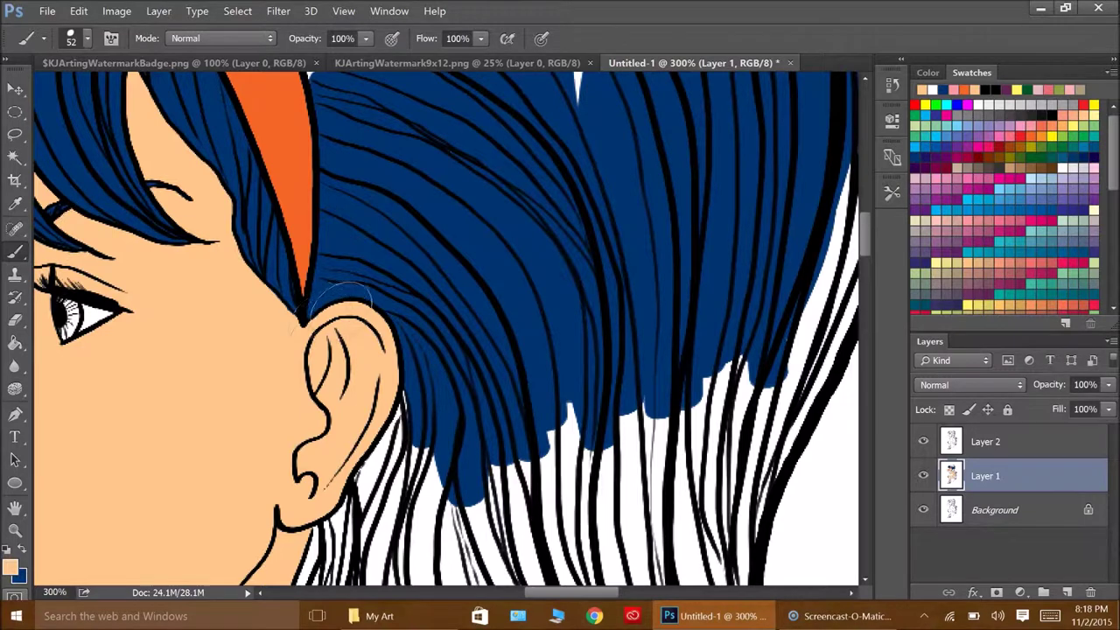
{"action": "key", "text": "x"}
{"action": "mouse_move", "coordinate": [346, 516]}
{"action": "left_mouse_down"}
{"action": "mouse_move", "coordinate": [385, 477]}
{"action": "mouse_move", "coordinate": [413, 375]}
{"action": "mouse_move", "coordinate": [788, 411]}
{"action": "mouse_move", "coordinate": [604, 503]}
{"action": "left_mouse_up"}
Step: Paint the right-side hair, head top and middle hair blue, up to the ear
{"action": "left_click_drag", "start_coordinate": [674, 219], "coordinate": [613, 526]}
{"action": "left_click_drag", "start_coordinate": [394, 140], "coordinate": [567, 221]}
{"action": "left_click_drag", "start_coordinate": [683, 123], "coordinate": [727, 218]}
{"action": "scroll", "coordinate": [700, 219], "scroll_direction": "up", "scroll_amount": 5}
{"action": "mouse_move", "coordinate": [543, 437]}
{"action": "left_mouse_down"}
{"action": "mouse_move", "coordinate": [665, 333]}
{"action": "mouse_move", "coordinate": [701, 442]}
{"action": "mouse_move", "coordinate": [695, 363]}
{"action": "left_mouse_up"}
{"action": "mouse_move", "coordinate": [263, 451]}
{"action": "left_mouse_down"}
{"action": "mouse_move", "coordinate": [542, 289]}
{"action": "mouse_move", "coordinate": [96, 455]}
{"action": "mouse_move", "coordinate": [201, 492]}
{"action": "mouse_move", "coordinate": [463, 220]}
{"action": "mouse_move", "coordinate": [563, 338]}
{"action": "left_mouse_up"}
{"action": "scroll", "coordinate": [563, 338], "scroll_direction": "left", "scroll_amount": 3}
{"action": "mouse_move", "coordinate": [109, 263]}
{"action": "left_mouse_down"}
{"action": "mouse_move", "coordinate": [127, 337]}
{"action": "mouse_move", "coordinate": [251, 388]}
{"action": "mouse_move", "coordinate": [342, 301]}
{"action": "mouse_move", "coordinate": [604, 188]}
{"action": "mouse_move", "coordinate": [162, 203]}
{"action": "mouse_move", "coordinate": [580, 200]}
{"action": "mouse_move", "coordinate": [263, 289]}
{"action": "left_mouse_up"}
Step: Paint the long lower hair strands blue down to their tips
{"action": "scroll", "coordinate": [438, 307], "scroll_direction": "down", "scroll_amount": 5}
{"action": "scroll", "coordinate": [438, 306], "scroll_direction": "down", "scroll_amount": 5}
{"action": "scroll", "coordinate": [438, 306], "scroll_direction": "down", "scroll_amount": 1}
{"action": "mouse_move", "coordinate": [289, 189]}
{"action": "left_mouse_down"}
{"action": "mouse_move", "coordinate": [246, 254]}
{"action": "mouse_move", "coordinate": [210, 359]}
{"action": "mouse_move", "coordinate": [298, 412]}
{"action": "mouse_move", "coordinate": [438, 314]}
{"action": "mouse_move", "coordinate": [300, 195]}
{"action": "mouse_move", "coordinate": [363, 325]}
{"action": "mouse_move", "coordinate": [669, 171]}
{"action": "mouse_move", "coordinate": [630, 385]}
{"action": "mouse_move", "coordinate": [429, 385]}
{"action": "left_mouse_up"}
{"action": "scroll", "coordinate": [429, 385], "scroll_direction": "right", "scroll_amount": 5}
{"action": "mouse_move", "coordinate": [218, 359]}
{"action": "left_mouse_down"}
{"action": "mouse_move", "coordinate": [192, 377]}
{"action": "mouse_move", "coordinate": [325, 376]}
{"action": "mouse_move", "coordinate": [591, 437]}
{"action": "left_mouse_up"}
{"action": "scroll", "coordinate": [590, 437], "scroll_direction": "down", "scroll_amount": 5}
{"action": "mouse_move", "coordinate": [429, 333]}
{"action": "left_mouse_down"}
{"action": "mouse_move", "coordinate": [398, 292]}
{"action": "mouse_move", "coordinate": [600, 237]}
{"action": "mouse_move", "coordinate": [726, 278]}
{"action": "left_mouse_up"}
{"action": "scroll", "coordinate": [727, 278], "scroll_direction": "right", "scroll_amount": 5}
{"action": "mouse_move", "coordinate": [560, 254]}
{"action": "left_mouse_down"}
{"action": "mouse_move", "coordinate": [687, 364]}
{"action": "mouse_move", "coordinate": [280, 420]}
{"action": "mouse_move", "coordinate": [487, 388]}
{"action": "mouse_move", "coordinate": [665, 490]}
{"action": "left_mouse_up"}
{"action": "scroll", "coordinate": [378, 265], "scroll_direction": "down", "scroll_amount": 5}
{"action": "mouse_move", "coordinate": [374, 267]}
{"action": "left_mouse_down"}
{"action": "mouse_move", "coordinate": [472, 367]}
{"action": "mouse_move", "coordinate": [648, 289]}
{"action": "mouse_move", "coordinate": [434, 411]}
{"action": "mouse_move", "coordinate": [512, 375]}
{"action": "mouse_move", "coordinate": [534, 429]}
{"action": "left_mouse_up"}
Step: Fill the left strands, the right curl and remaining white gaps in the lower curl blue
{"action": "scroll", "coordinate": [350, 368], "scroll_direction": "down", "scroll_amount": 3}
{"action": "mouse_move", "coordinate": [79, 315]}
{"action": "left_mouse_down"}
{"action": "mouse_move", "coordinate": [87, 210]}
{"action": "mouse_move", "coordinate": [97, 263]}
{"action": "mouse_move", "coordinate": [70, 324]}
{"action": "mouse_move", "coordinate": [96, 346]}
{"action": "mouse_move", "coordinate": [127, 272]}
{"action": "mouse_move", "coordinate": [166, 315]}
{"action": "mouse_move", "coordinate": [79, 350]}
{"action": "mouse_move", "coordinate": [96, 227]}
{"action": "left_mouse_up"}
{"action": "mouse_move", "coordinate": [503, 306]}
{"action": "left_mouse_down"}
{"action": "mouse_move", "coordinate": [648, 402]}
{"action": "mouse_move", "coordinate": [713, 377]}
{"action": "mouse_move", "coordinate": [665, 420]}
{"action": "left_mouse_up"}
{"action": "left_click_drag", "start_coordinate": [525, 367], "coordinate": [551, 472]}
{"action": "scroll", "coordinate": [552, 472], "scroll_direction": "down", "scroll_amount": 3}
{"action": "scroll", "coordinate": [105, 289], "scroll_direction": "down", "scroll_amount": 1}
{"action": "mouse_move", "coordinate": [100, 294]}
{"action": "left_mouse_down"}
{"action": "mouse_move", "coordinate": [368, 218]}
{"action": "mouse_move", "coordinate": [525, 114]}
{"action": "left_mouse_up"}
{"action": "mouse_move", "coordinate": [123, 298]}
{"action": "left_mouse_down"}
{"action": "mouse_move", "coordinate": [148, 350]}
{"action": "mouse_move", "coordinate": [324, 263]}
{"action": "mouse_move", "coordinate": [488, 237]}
{"action": "mouse_move", "coordinate": [298, 438]}
{"action": "mouse_move", "coordinate": [260, 457]}
{"action": "left_mouse_up"}
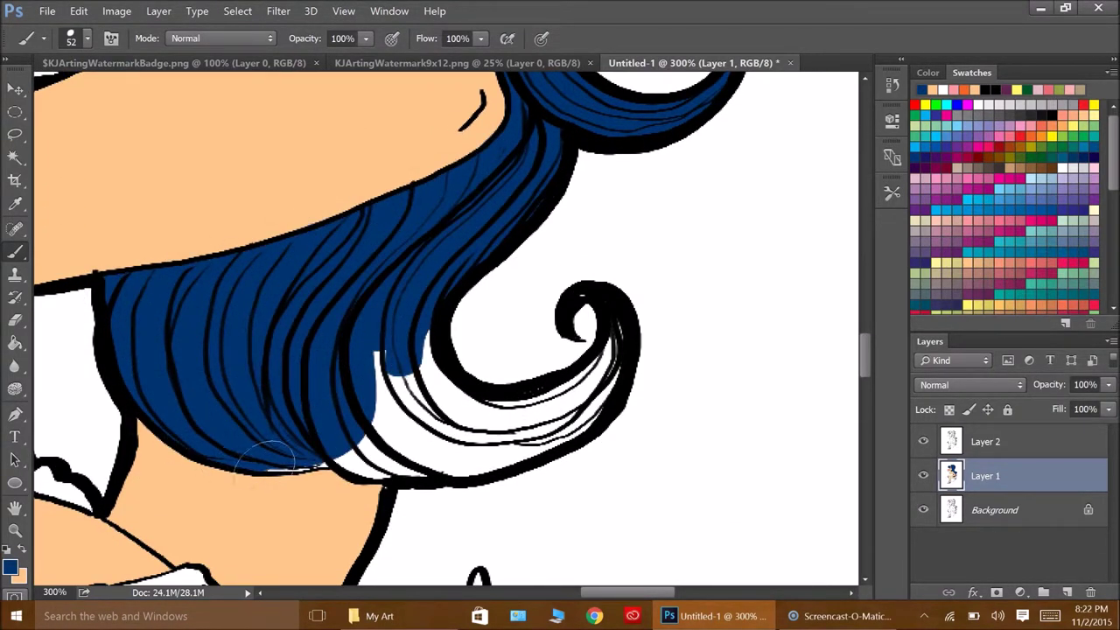
{"action": "mouse_move", "coordinate": [363, 444]}
{"action": "left_mouse_down"}
{"action": "mouse_move", "coordinate": [429, 459]}
{"action": "mouse_move", "coordinate": [416, 464]}
{"action": "left_mouse_up"}
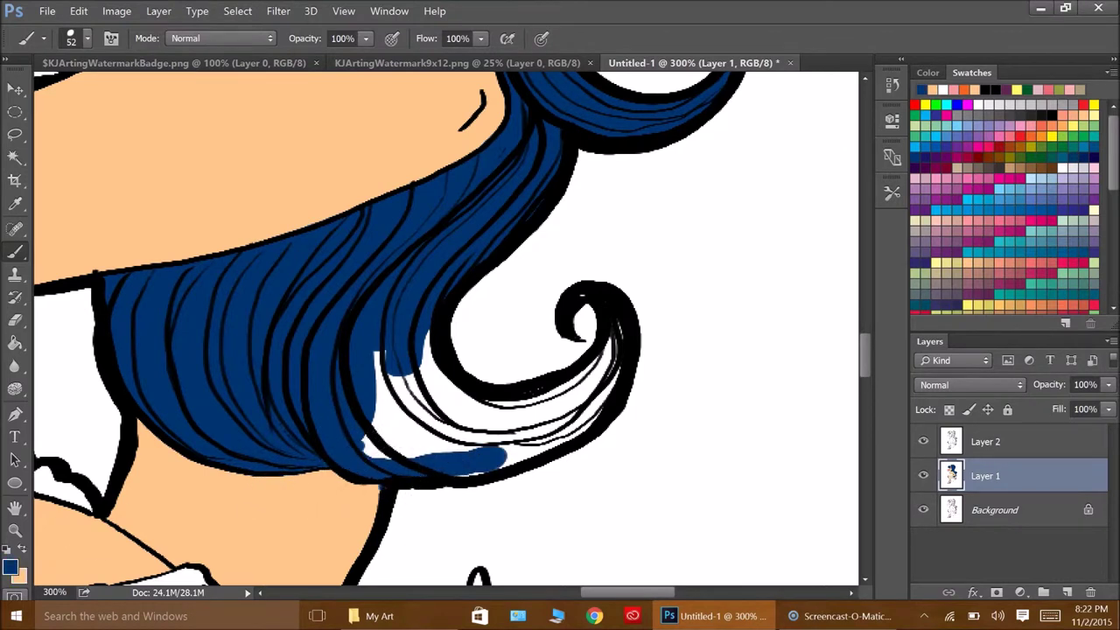
{"action": "mouse_move", "coordinate": [381, 359]}
{"action": "left_mouse_down"}
{"action": "mouse_move", "coordinate": [394, 438]}
{"action": "mouse_move", "coordinate": [473, 399]}
{"action": "mouse_move", "coordinate": [608, 381]}
{"action": "mouse_move", "coordinate": [508, 455]}
{"action": "left_mouse_up"}
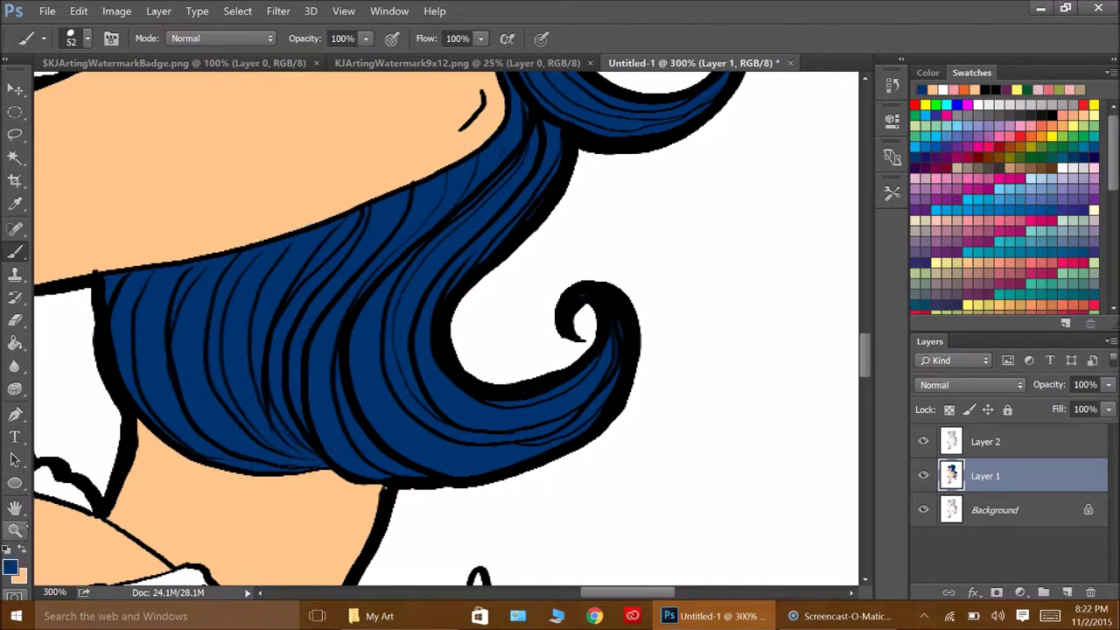
Step: Zoom out to fit the whole figure on screen
{"action": "key", "text": "z"}
{"action": "key", "text": "ctrl+0"}
{"action": "key", "text": "ctrl+plus"}
{"action": "scroll", "coordinate": [1088, 204], "scroll_direction": "down", "scroll_amount": 5}
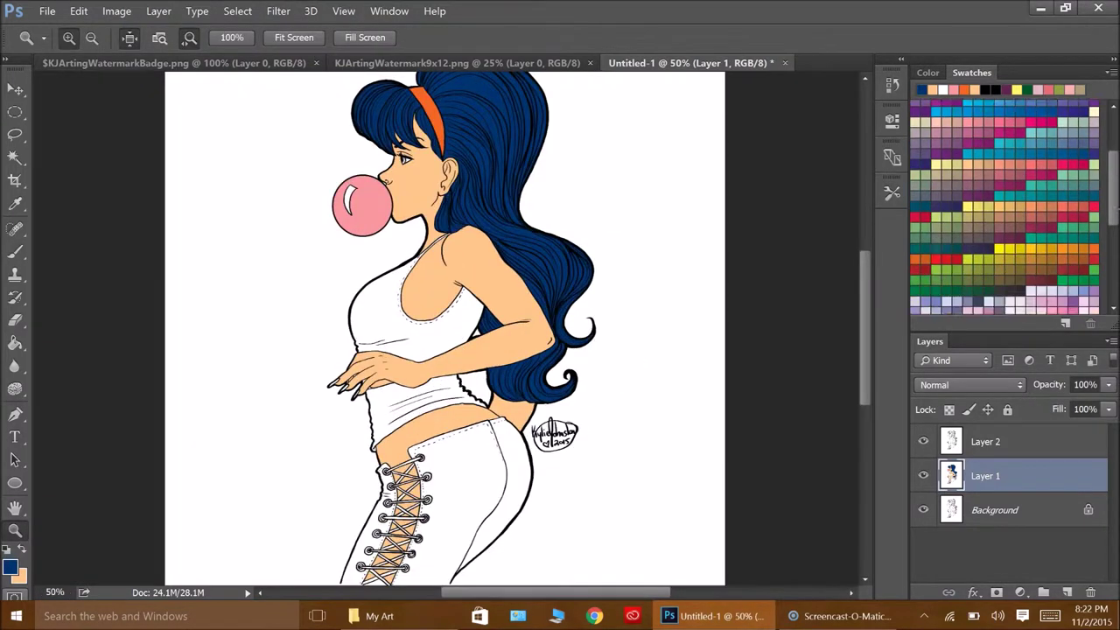
Step: Fill the upper and lower parts of the tank top with yellow
{"action": "left_click", "coordinate": [1000, 229]}
{"action": "key", "text": "g"}
{"action": "left_click", "coordinate": [412, 333]}
{"action": "left_click", "coordinate": [383, 409]}
{"action": "left_click_drag", "start_coordinate": [382, 409], "coordinate": [421, 409]}
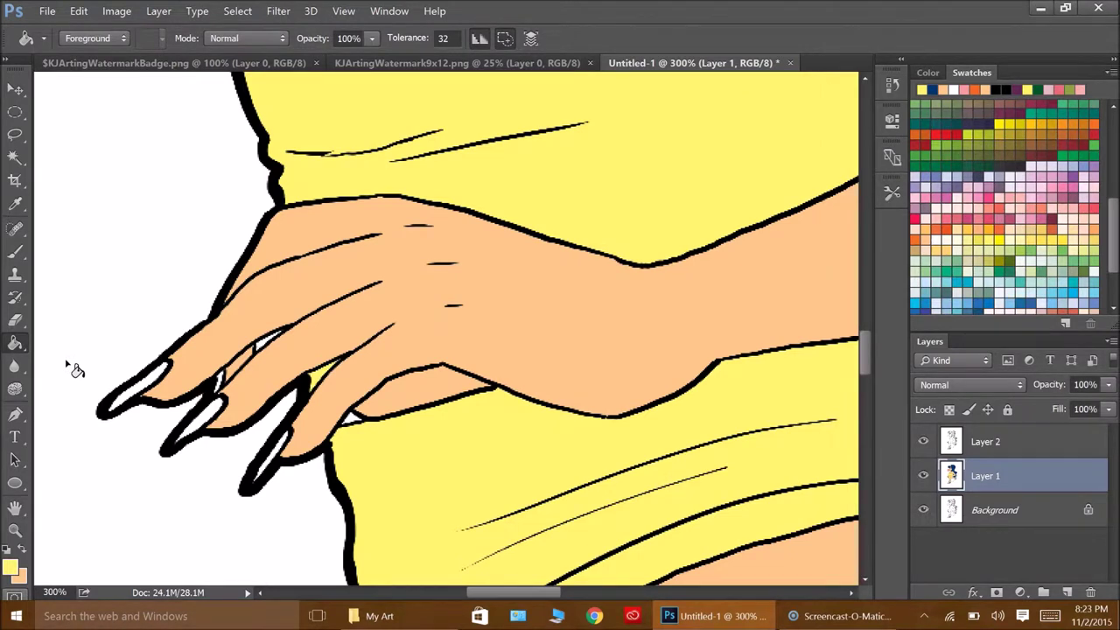
Step: Fill the three fingernails with maroon
{"action": "left_click", "coordinate": [1060, 213]}
{"action": "left_click", "coordinate": [140, 389]}
{"action": "left_click", "coordinate": [197, 425]}
{"action": "left_click", "coordinate": [271, 459]}
Step: Set a 13 px brush, then fill the small gap under the fingers maroon
{"action": "key", "text": "b"}
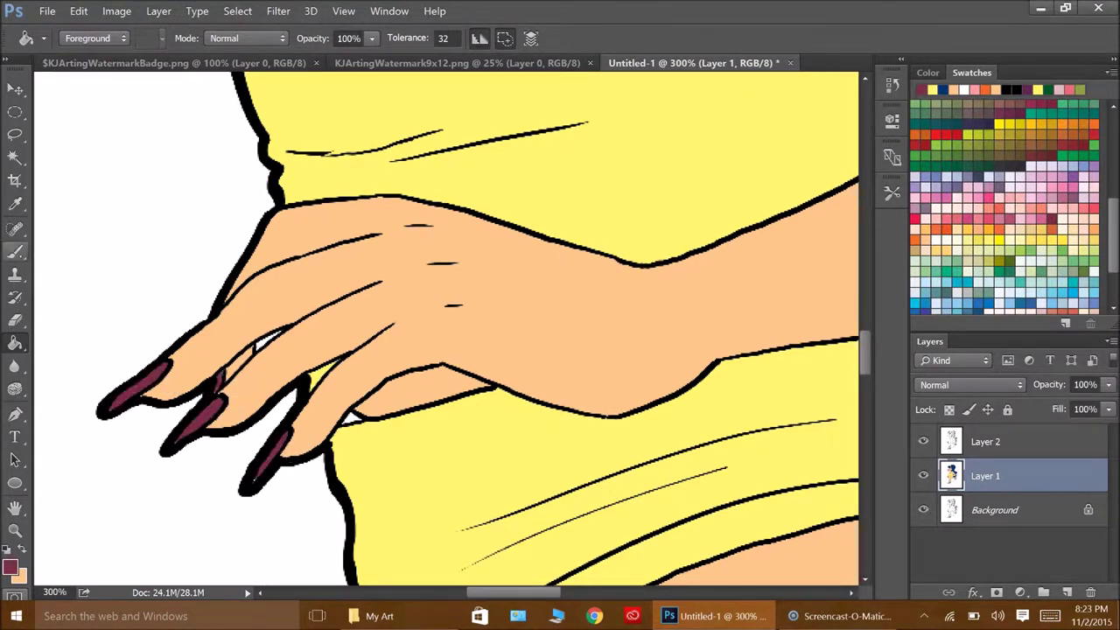
{"action": "left_click", "coordinate": [71, 38]}
{"action": "double_click", "coordinate": [175, 171]}
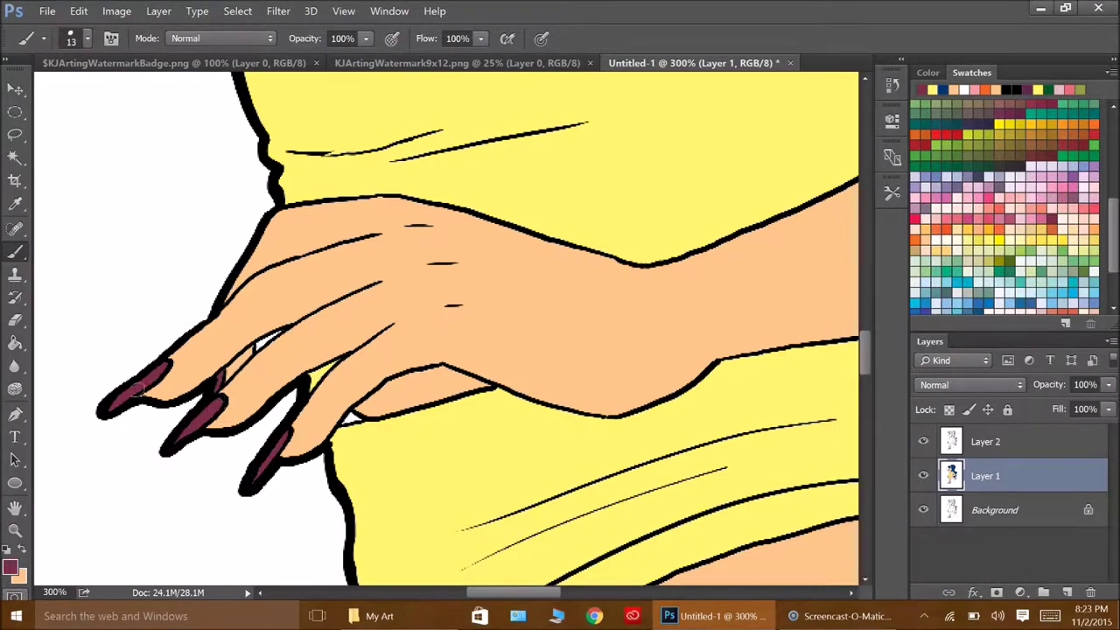
{"action": "key", "text": "g"}
{"action": "left_click", "coordinate": [352, 418]}
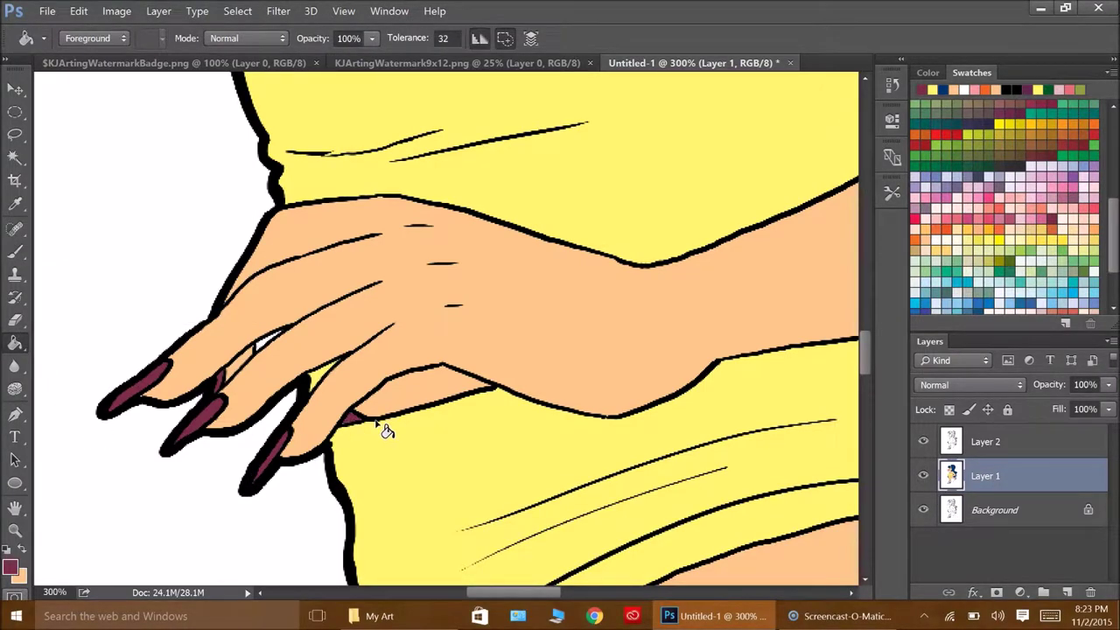
Step: Zoom in on the face and colour the eye's iris light blue
{"action": "key", "text": "x"}
{"action": "key", "text": "b"}
{"action": "key", "text": "z"}
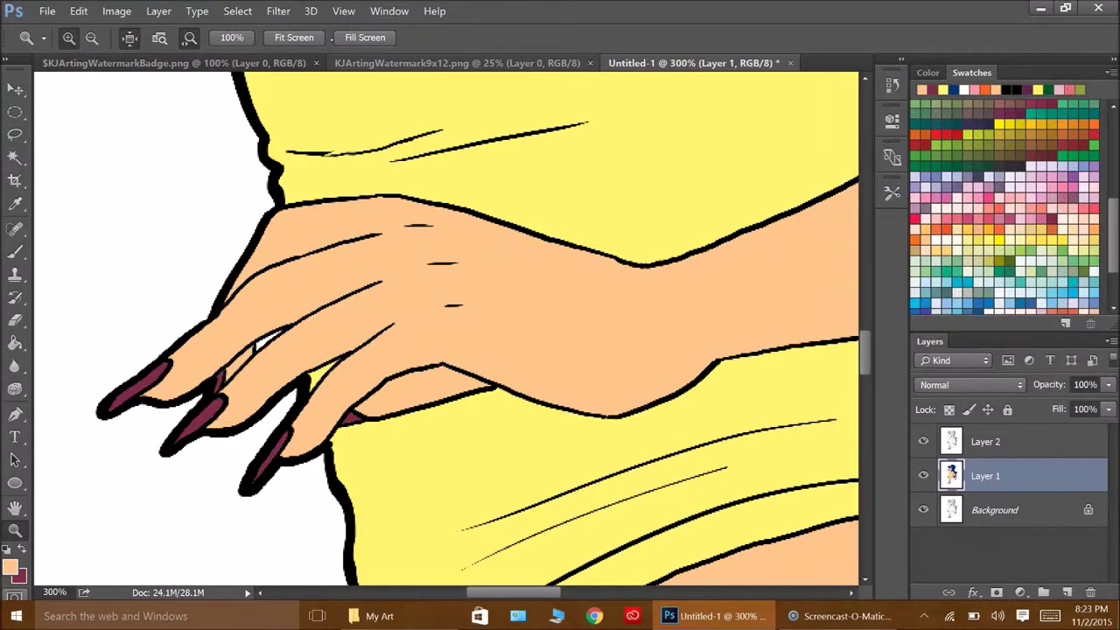
{"action": "key", "text": "ctrl+0"}
{"action": "left_click_drag", "start_coordinate": [581, 175], "coordinate": [665, 175]}
{"action": "left_click", "coordinate": [1038, 252]}
{"action": "key", "text": "b"}
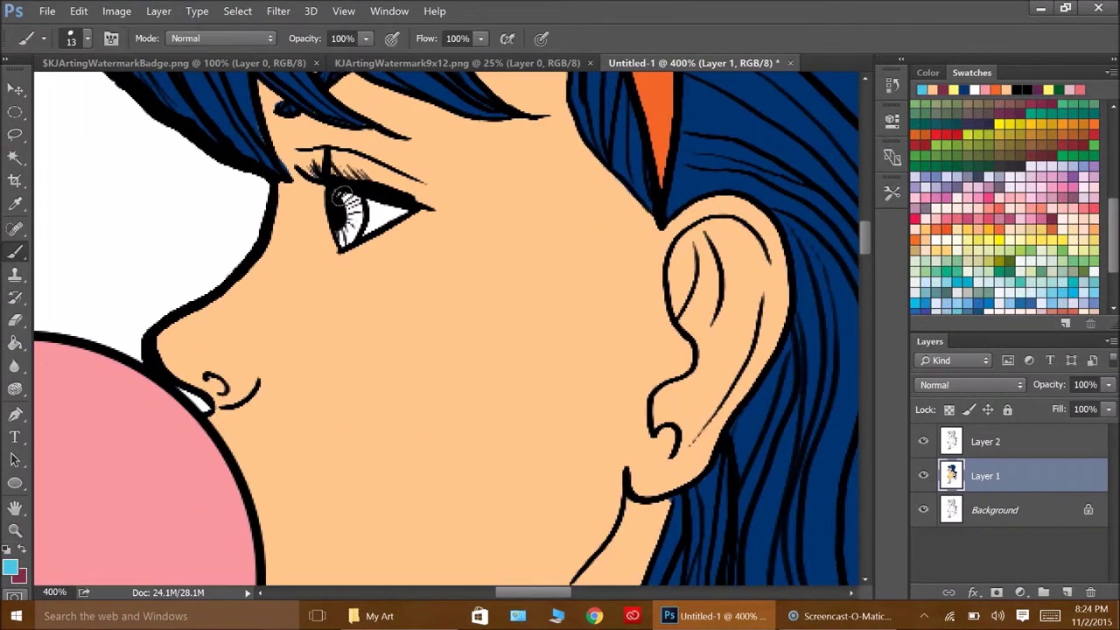
{"action": "left_click", "coordinate": [317, 168], "text": "alt"}
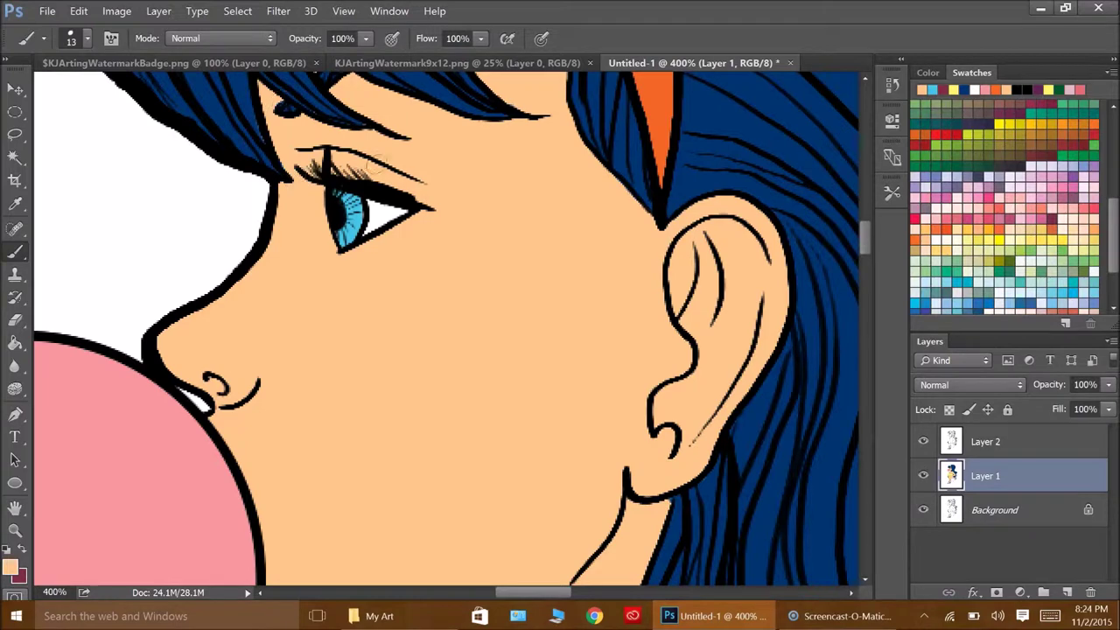
{"action": "key", "text": "z"}
{"action": "key", "text": "ctrl+0"}
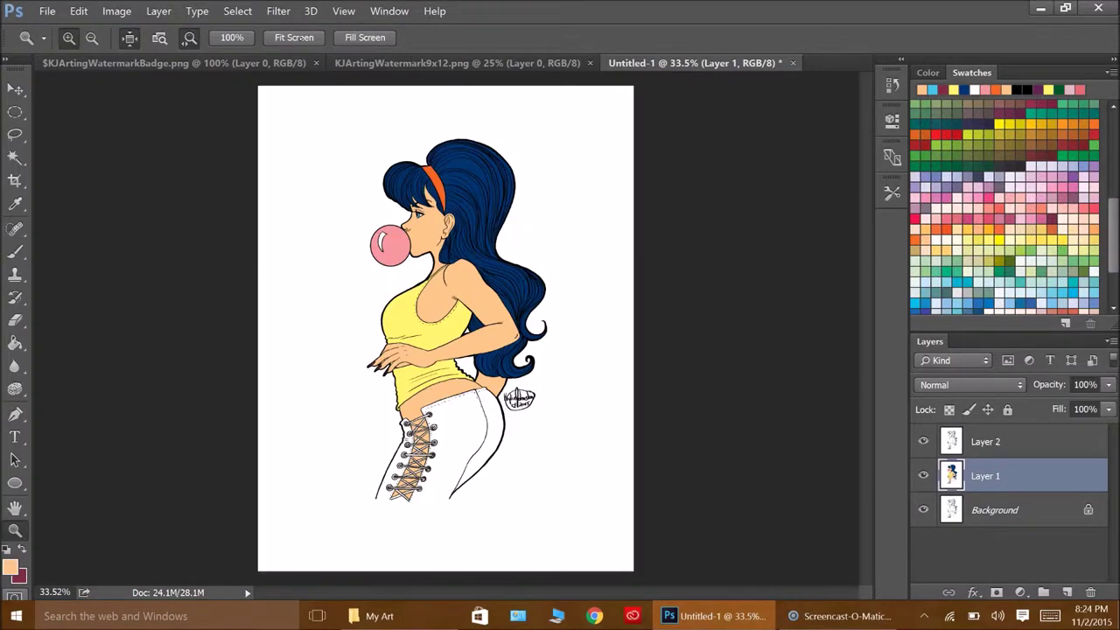
Step: Sample the orange and fill the upper corset lace segments orange
{"action": "key", "text": "ctrl+plus"}
{"action": "key", "text": "ctrl+plus"}
{"action": "key", "text": "ctrl+plus"}
{"action": "scroll", "coordinate": [242, 204], "scroll_direction": "up", "scroll_amount": 10}
{"action": "key", "text": "i"}
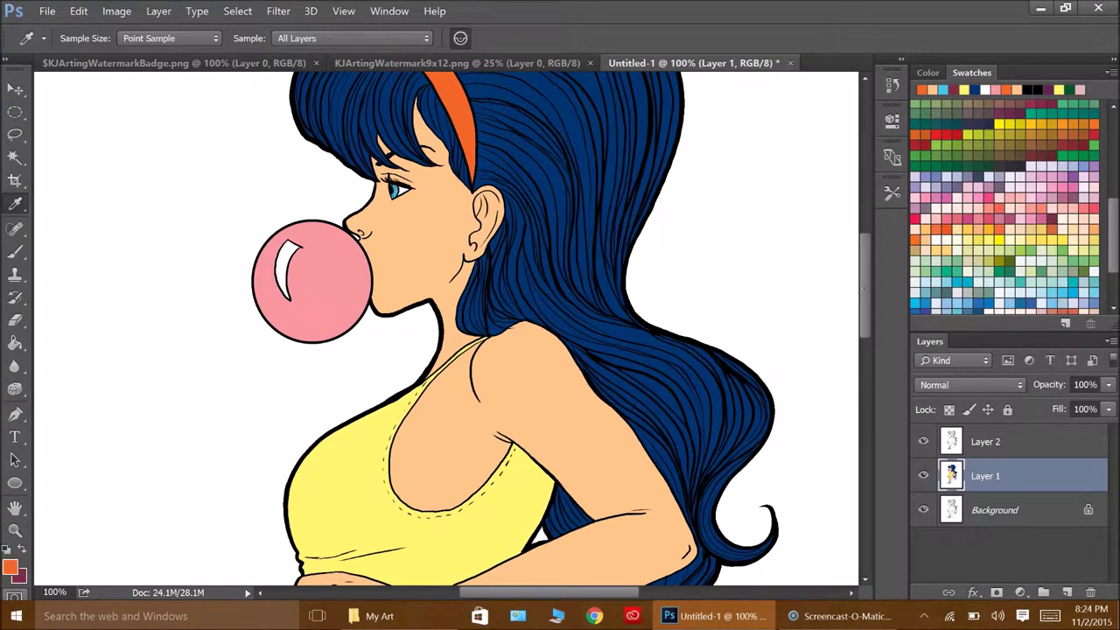
{"action": "scroll", "coordinate": [841, 253], "scroll_direction": "down", "scroll_amount": 10}
{"action": "key", "text": "z"}
{"action": "left_click", "coordinate": [306, 333]}
{"action": "key", "text": "g"}
{"action": "left_click", "coordinate": [376, 166]}
{"action": "left_click", "coordinate": [385, 219]}
{"action": "left_click", "coordinate": [393, 245]}
{"action": "left_click", "coordinate": [394, 285]}
{"action": "left_click", "coordinate": [394, 314]}
{"action": "left_click", "coordinate": [385, 359]}
Step: Fill the lower corset lace segments orange
{"action": "left_click", "coordinate": [417, 413]}
{"action": "left_click", "coordinate": [376, 525]}
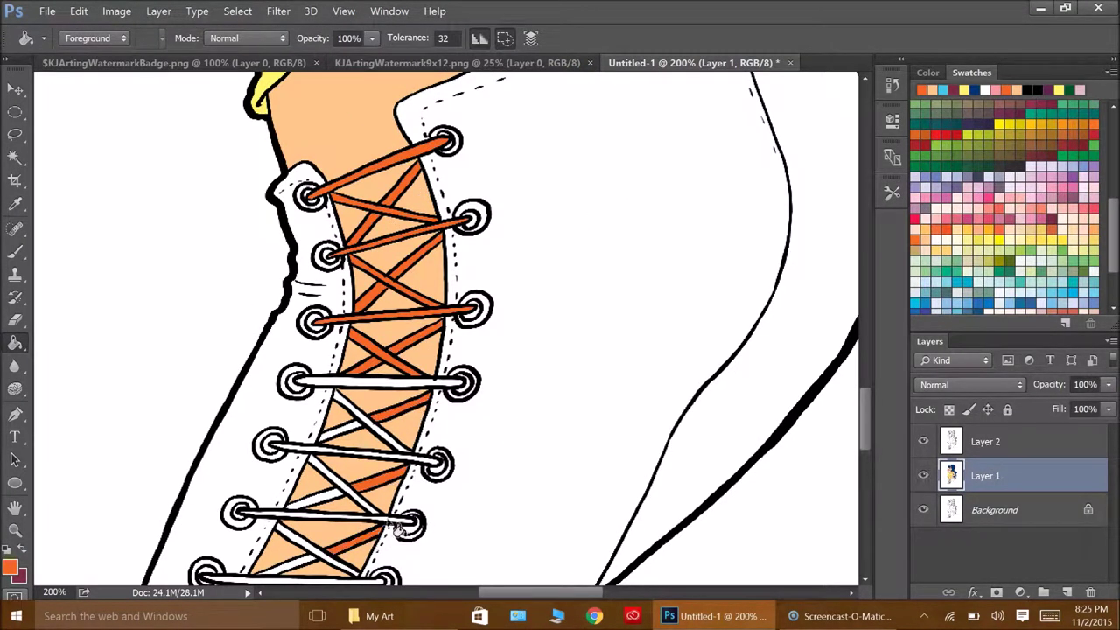
{"action": "left_click", "coordinate": [332, 518]}
{"action": "left_click", "coordinate": [368, 455]}
{"action": "left_click", "coordinate": [385, 383]}
{"action": "left_click", "coordinate": [311, 547]}
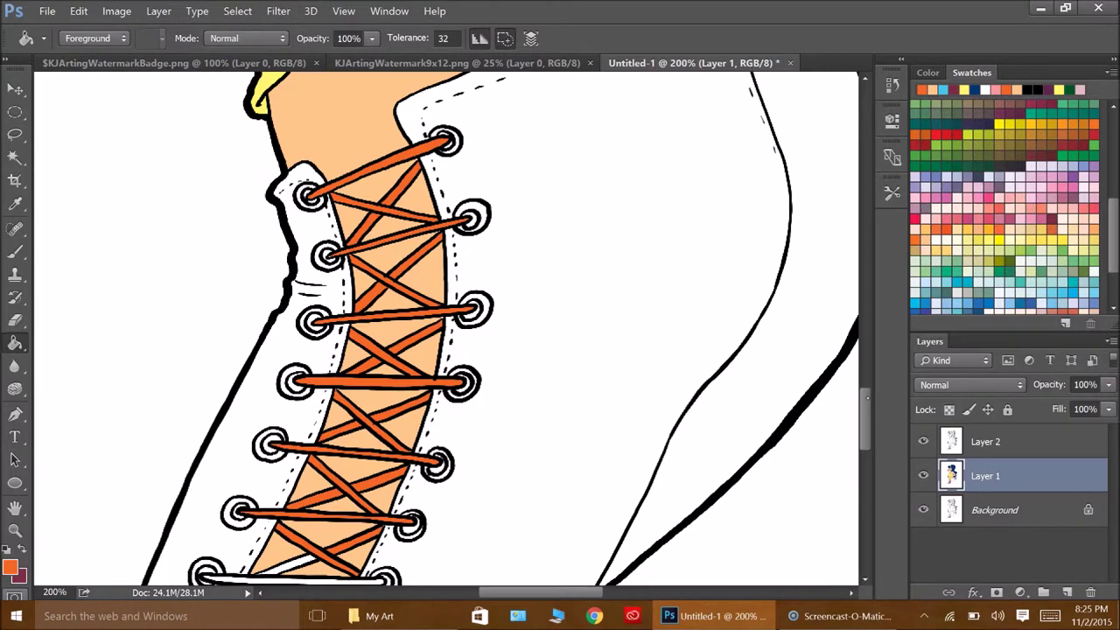
Step: Undo a stray black stroke and fill both lower lace tips orange
{"action": "scroll", "coordinate": [311, 547], "scroll_direction": "down", "scroll_amount": 3}
{"action": "key", "text": "b"}
{"action": "left_click_drag", "start_coordinate": [215, 497], "coordinate": [208, 505]}
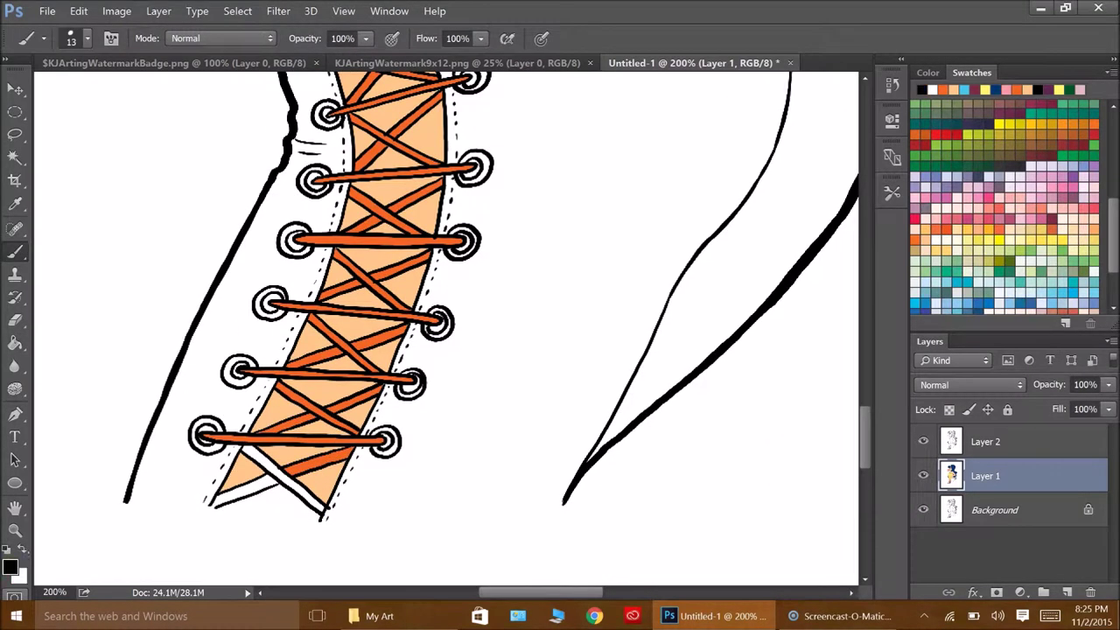
{"action": "left_click", "coordinate": [78, 10]}
{"action": "left_click", "coordinate": [105, 28]}
{"action": "left_click", "coordinate": [289, 459], "text": "alt"}
{"action": "key", "text": "g"}
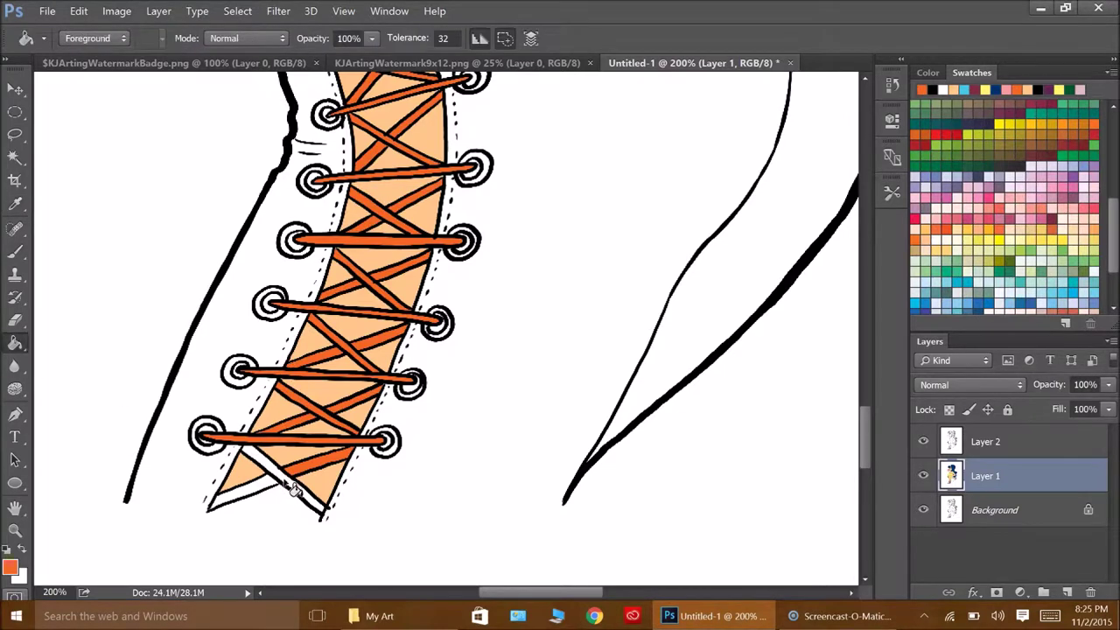
{"action": "left_click", "coordinate": [280, 480]}
{"action": "left_click", "coordinate": [241, 495]}
Step: Sample the peach skin colour and fill four eyelet centres with it
{"action": "key", "text": "g"}
{"action": "left_click", "coordinate": [221, 452], "text": "alt"}
{"action": "key", "text": "z"}
{"action": "left_click", "coordinate": [225, 443]}
{"action": "key", "text": "g"}
{"action": "left_click", "coordinate": [254, 302]}
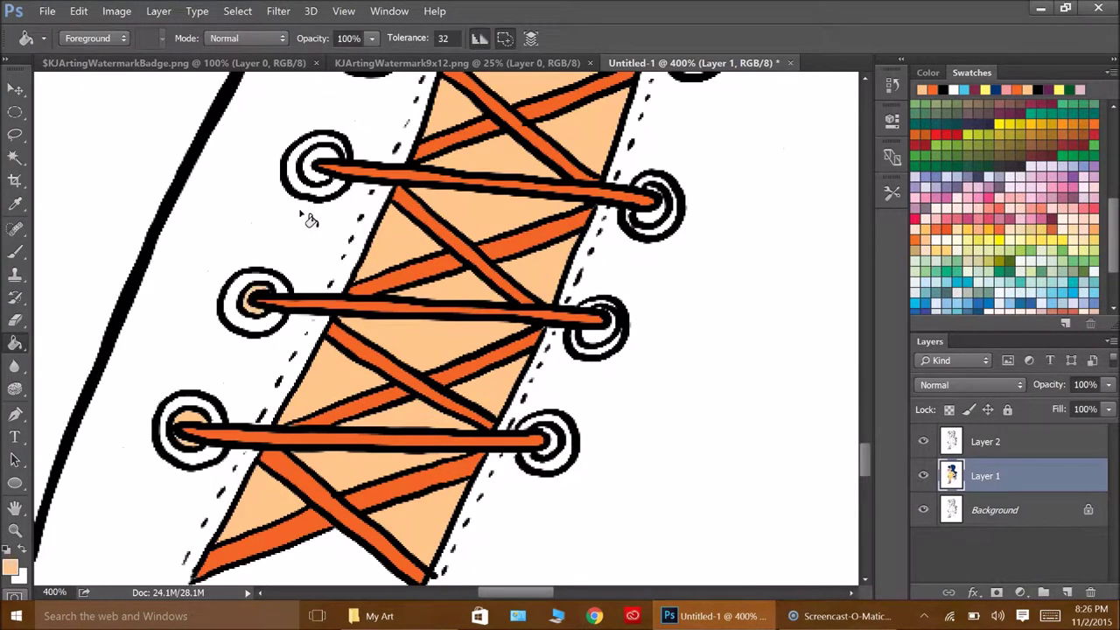
{"action": "left_click", "coordinate": [320, 166]}
{"action": "left_click", "coordinate": [652, 205]}
{"action": "left_click", "coordinate": [599, 326]}
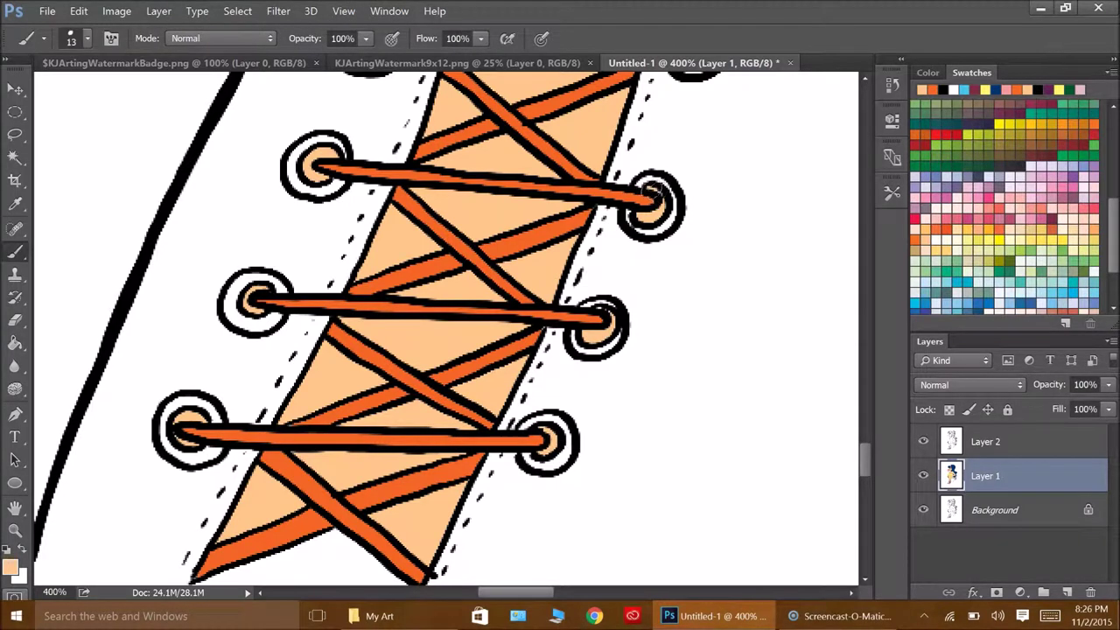
Step: Fill the upper, left and top-right eyelet centres with peach
{"action": "scroll", "coordinate": [623, 313], "scroll_direction": "up", "scroll_amount": 3}
{"action": "scroll", "coordinate": [623, 313], "scroll_direction": "up", "scroll_amount": 2}
{"action": "key", "text": "g"}
{"action": "left_click", "coordinate": [362, 434]}
{"action": "left_click", "coordinate": [703, 435]}
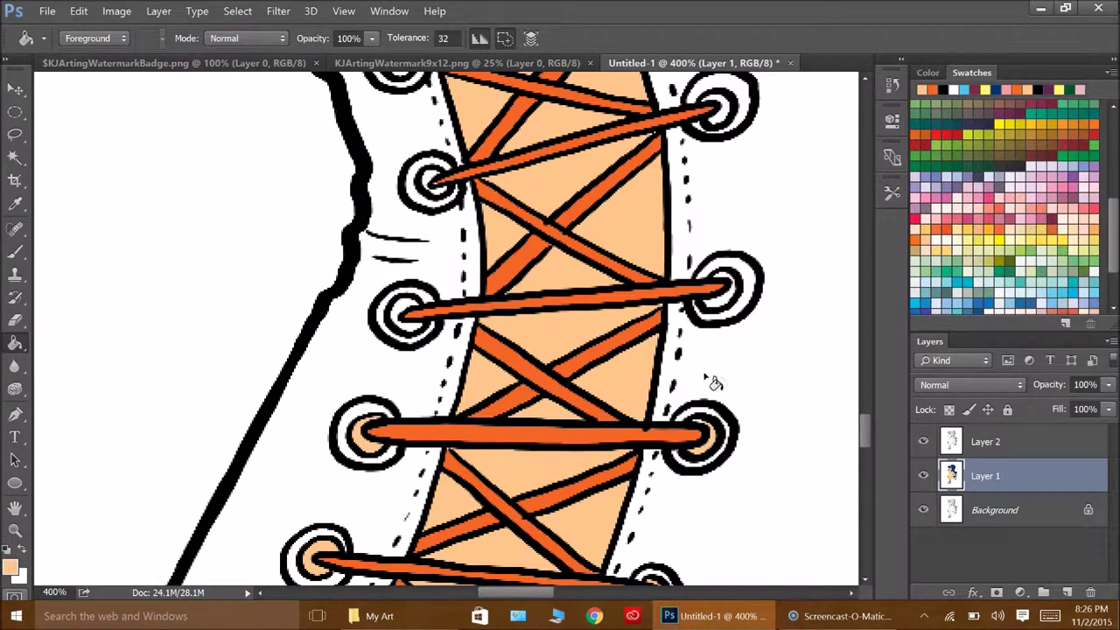
{"action": "left_click", "coordinate": [722, 285]}
{"action": "left_click", "coordinate": [435, 185]}
{"action": "left_click", "coordinate": [718, 109]}
Step: Refit the view, zoom in on the laces and pick grey for the eyelet rings
{"action": "key", "text": "b"}
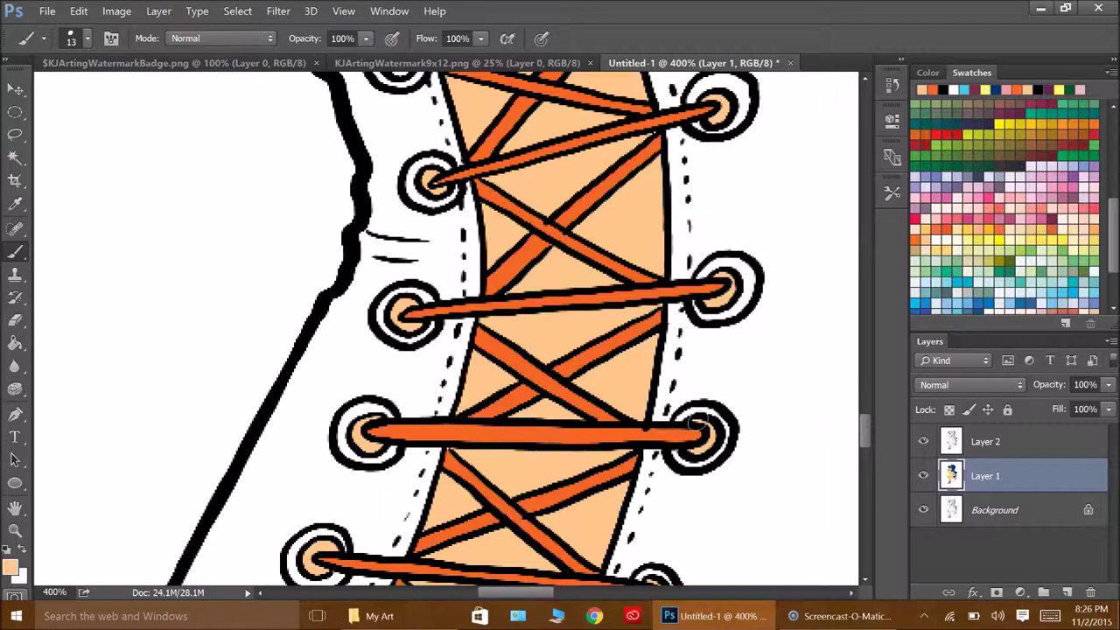
{"action": "scroll", "coordinate": [446, 330], "scroll_direction": "up", "scroll_amount": 5}
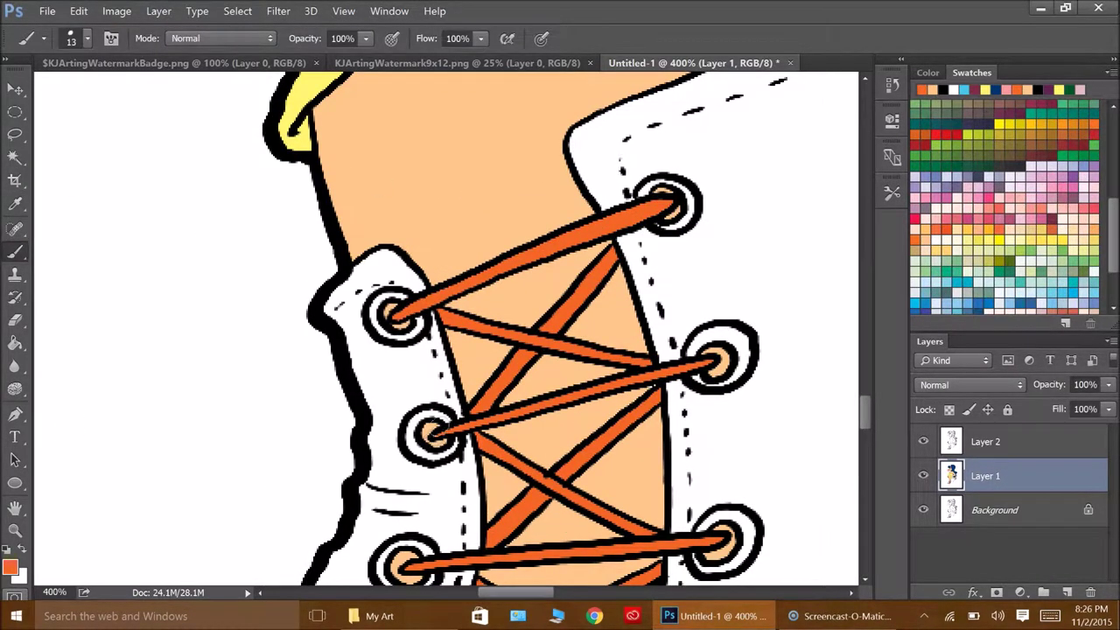
{"action": "key", "text": "z"}
{"action": "left_click", "coordinate": [294, 37]}
{"action": "left_click_drag", "start_coordinate": [420, 431], "coordinate": [490, 430]}
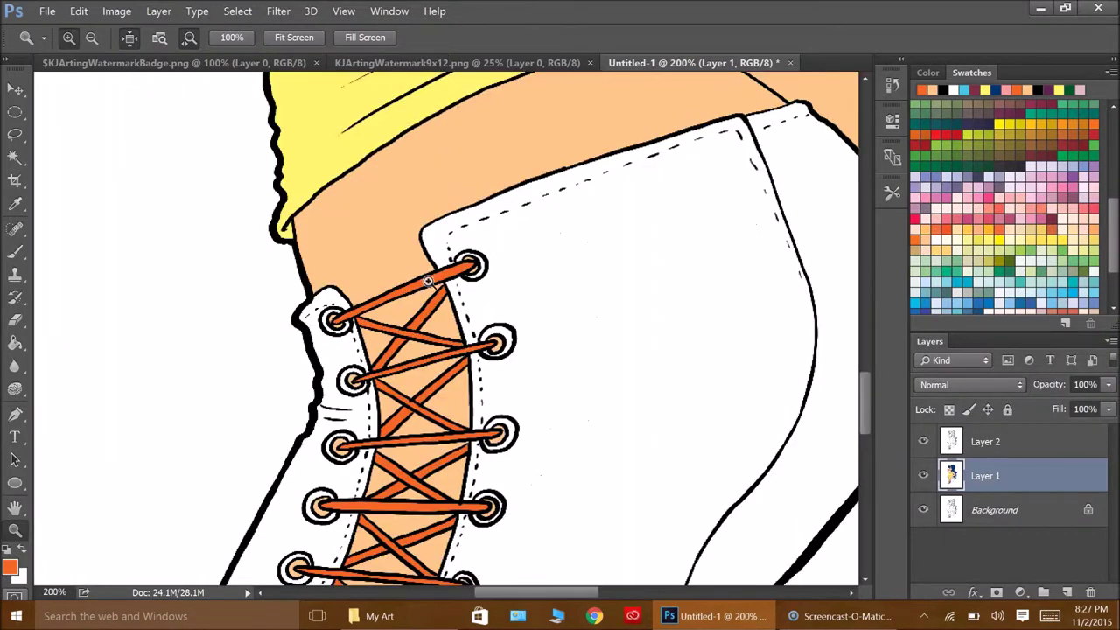
{"action": "key", "text": "b"}
{"action": "scroll", "coordinate": [1005, 202], "scroll_direction": "up", "scroll_amount": 10}
{"action": "left_click", "coordinate": [958, 102]}
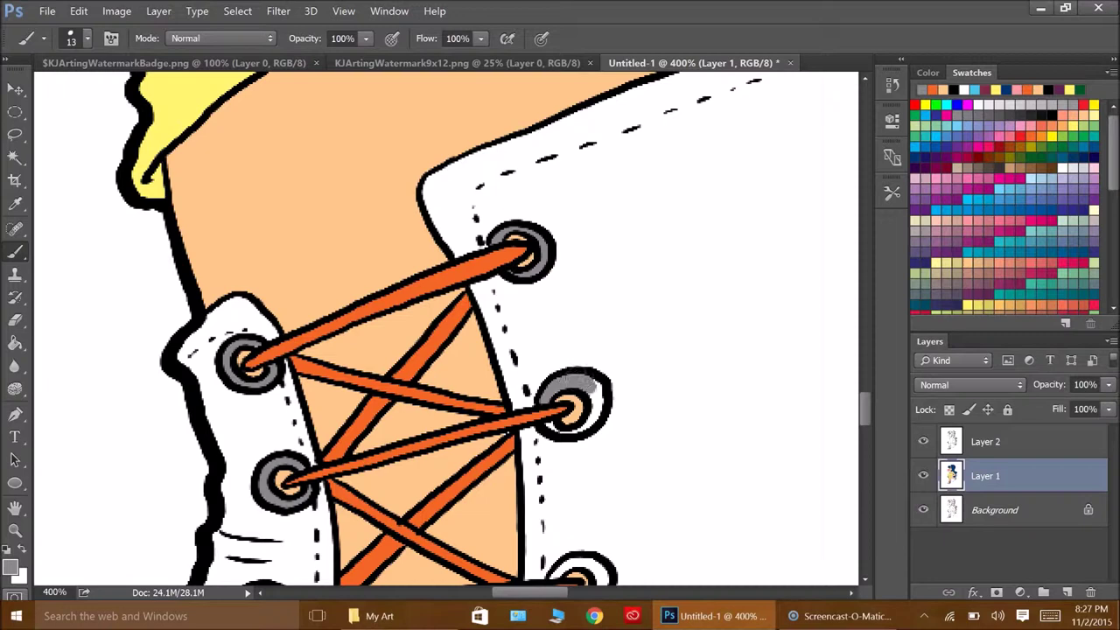
Step: Paint and fill the middle, lower and left eyelet rings grey
{"action": "scroll", "coordinate": [554, 424], "scroll_direction": "down", "scroll_amount": 3}
{"action": "scroll", "coordinate": [552, 282], "scroll_direction": "down", "scroll_amount": 2}
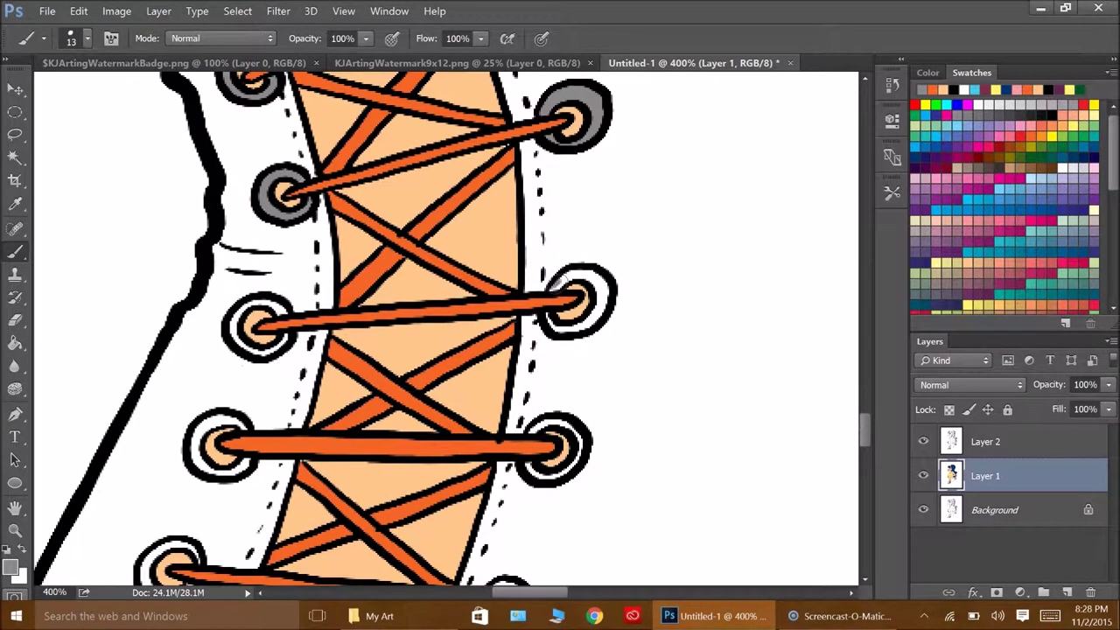
{"action": "left_click_drag", "start_coordinate": [582, 274], "coordinate": [602, 299]}
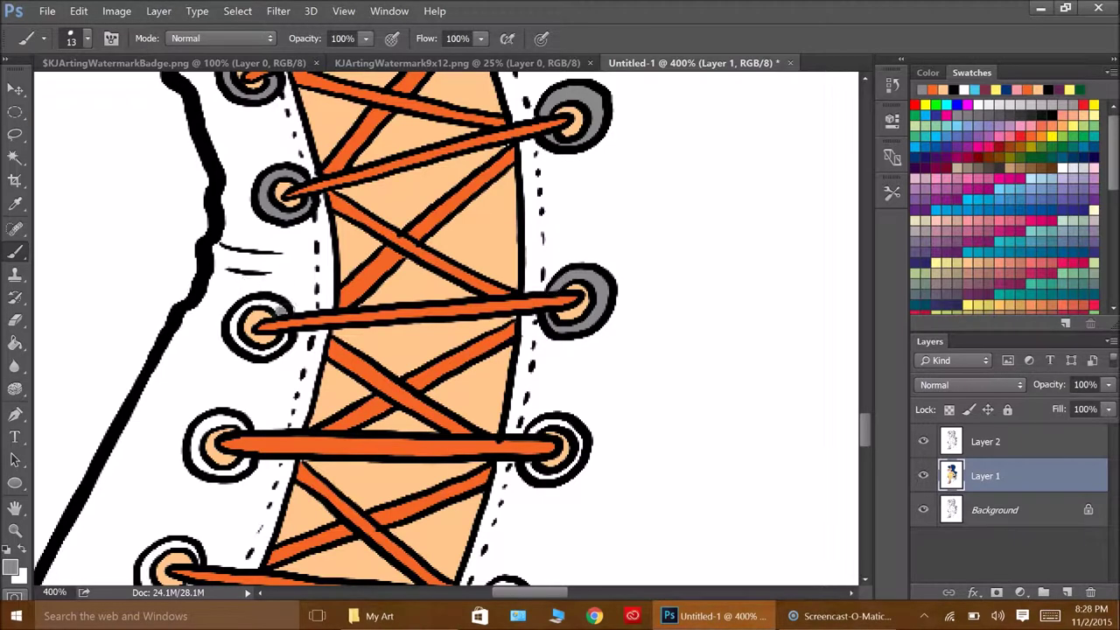
{"action": "scroll", "coordinate": [535, 306], "scroll_direction": "down", "scroll_amount": 3}
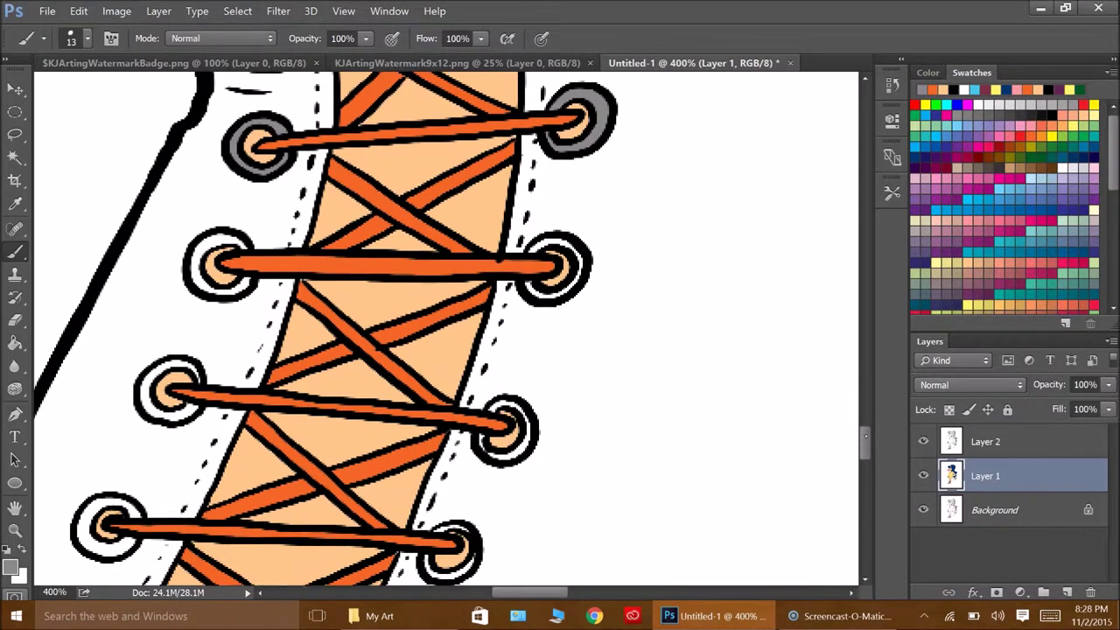
{"action": "scroll", "coordinate": [536, 191], "scroll_direction": "down", "scroll_amount": 1}
{"action": "left_click_drag", "start_coordinate": [567, 186], "coordinate": [527, 227]}
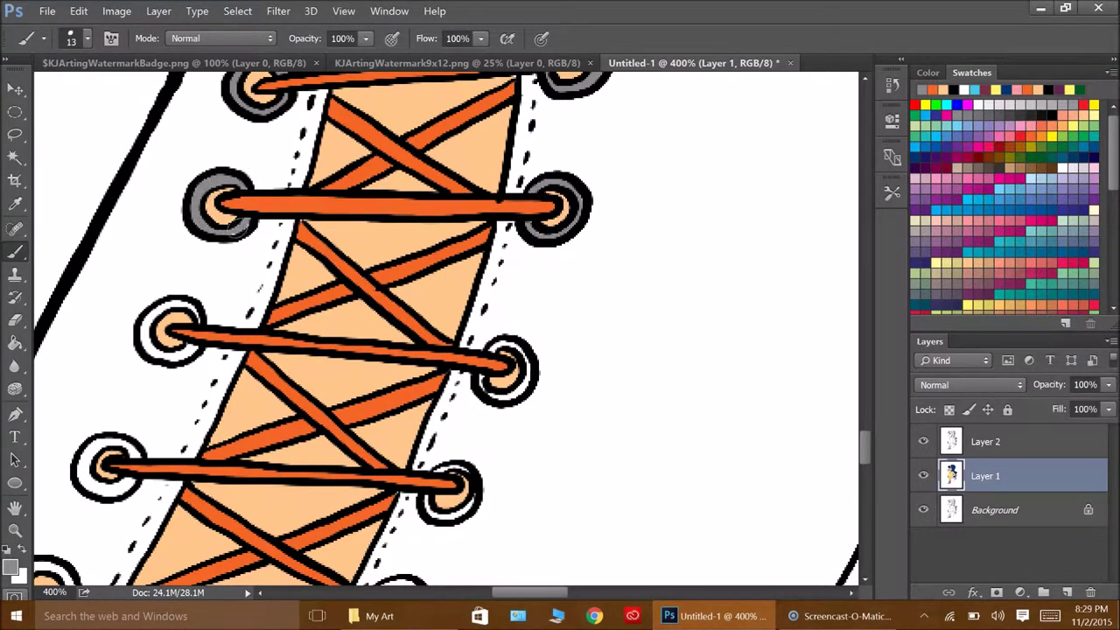
{"action": "key", "text": "g"}
{"action": "left_click", "coordinate": [87, 457]}
{"action": "left_click", "coordinate": [147, 328]}
Step: Undo a stray grey stroke, fill one more eyelet ring grey and fit the drawing on screen
{"action": "key", "text": "b"}
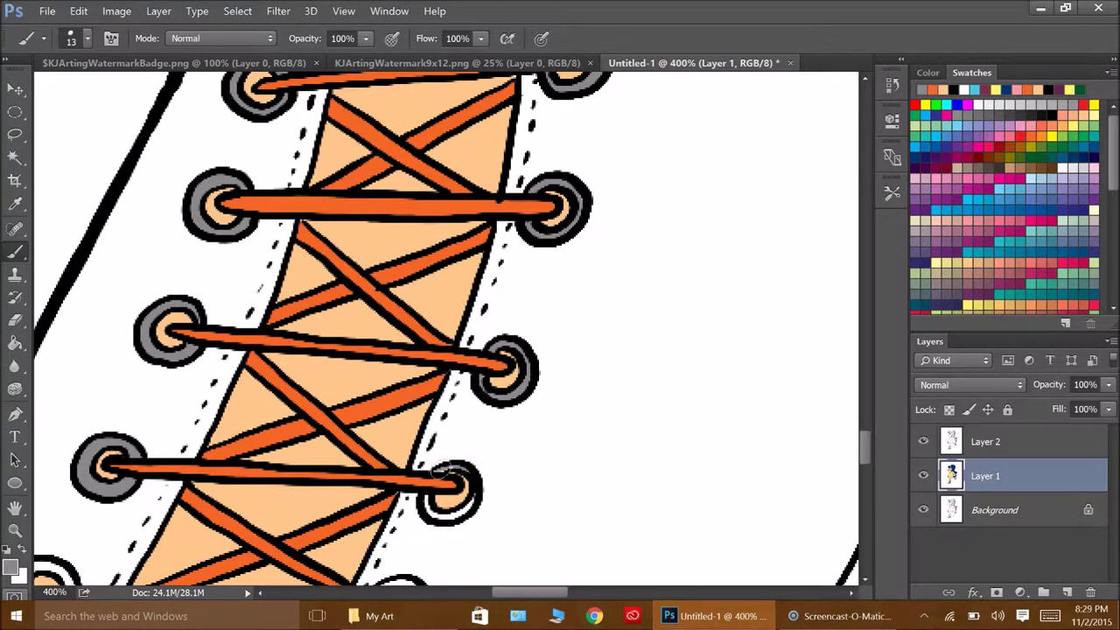
{"action": "key", "text": "ctrl+z"}
{"action": "key", "text": "ctrl+minus"}
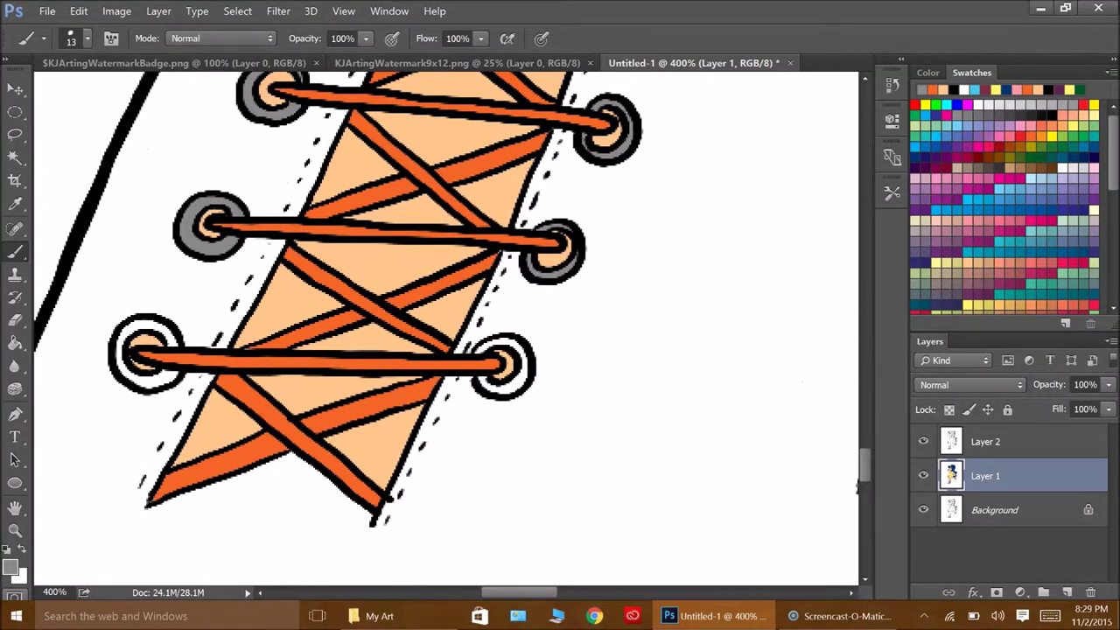
{"action": "key", "text": "g"}
{"action": "left_click", "coordinate": [150, 350]}
{"action": "left_click", "coordinate": [503, 367]}
{"action": "key", "text": "z"}
{"action": "key", "text": "ctrl+0"}
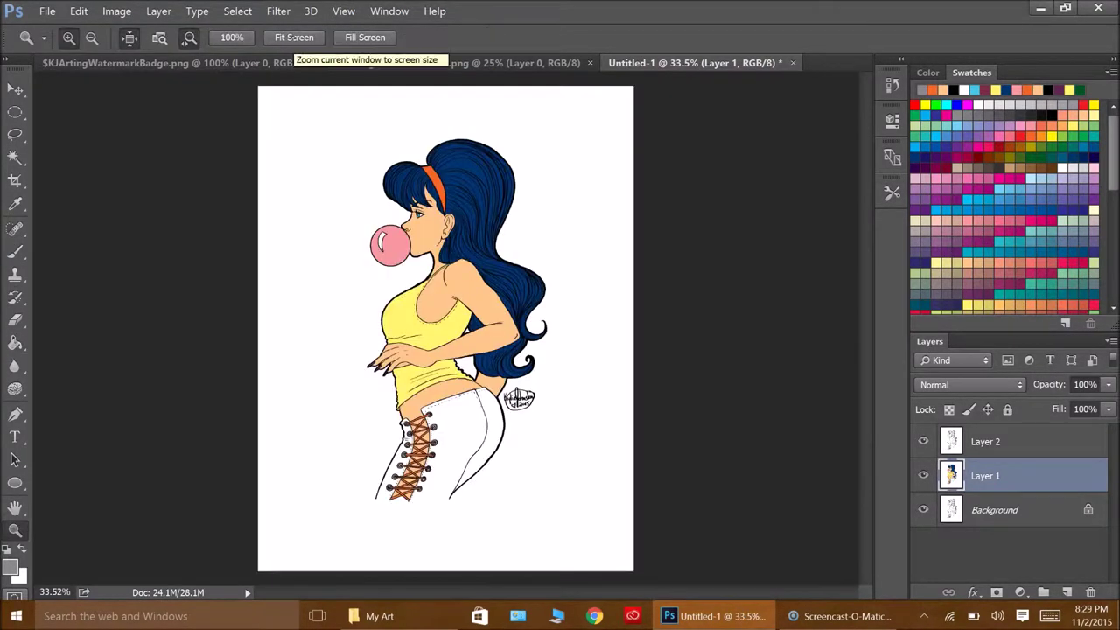
Step: Add a new Layer 3 above Layer 1
{"action": "left_click", "coordinate": [158, 10]}
{"action": "left_click", "coordinate": [359, 29]}
{"action": "left_click", "coordinate": [708, 180]}
Step: Pick a blue swatch and set the brush to size 117 at 34% opacity
{"action": "left_click", "coordinate": [1009, 184]}
{"action": "key", "text": "b"}
{"action": "left_click", "coordinate": [43, 37]}
{"action": "left_click", "coordinate": [183, 72]}
{"action": "type", "text": "117"}
{"action": "key", "text": "Return"}
{"action": "key", "text": "3"}
{"action": "key", "text": "4"}
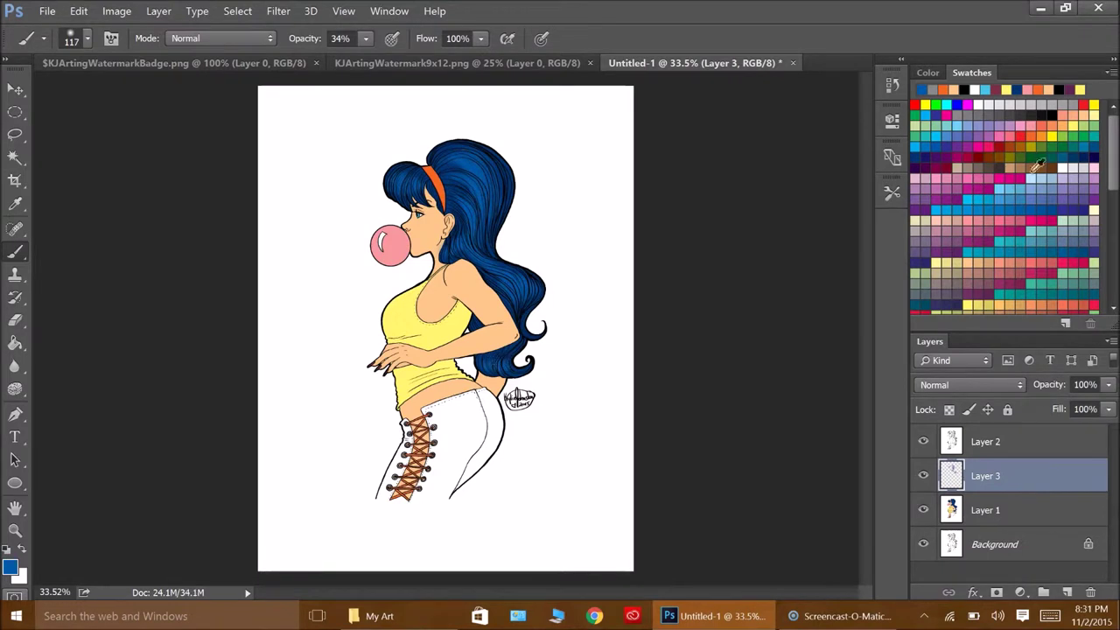
Step: Paint light-blue highlights and dark-blue shading across the top of the hair
{"action": "left_click", "coordinate": [938, 143]}
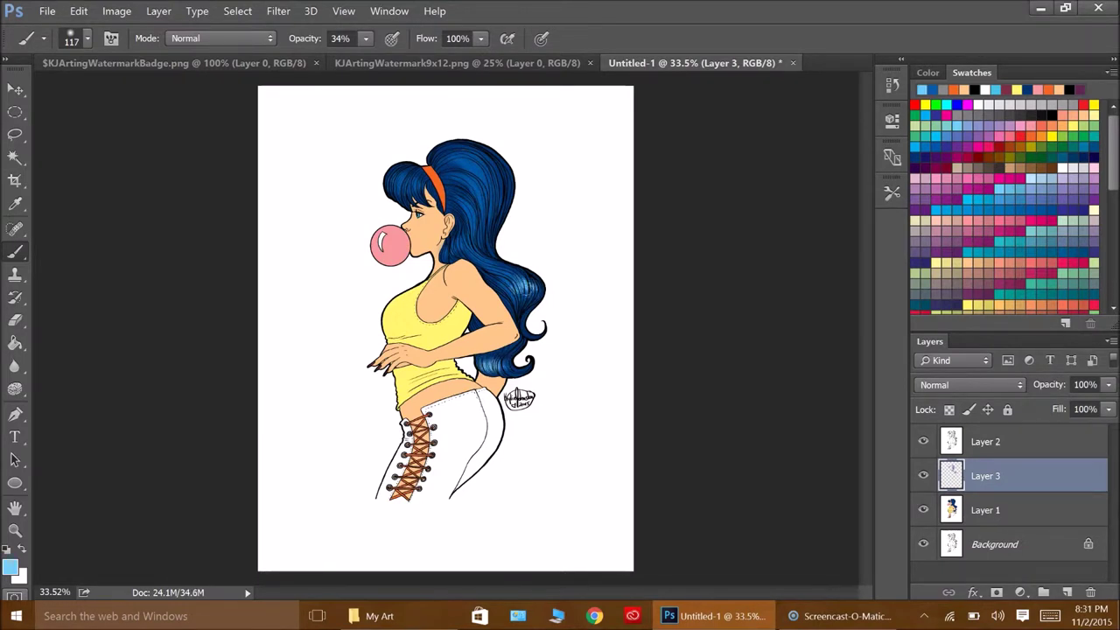
{"action": "mouse_move", "coordinate": [480, 200]}
{"action": "left_mouse_down"}
{"action": "mouse_move", "coordinate": [491, 194]}
{"action": "mouse_move", "coordinate": [465, 165]}
{"action": "left_mouse_up"}
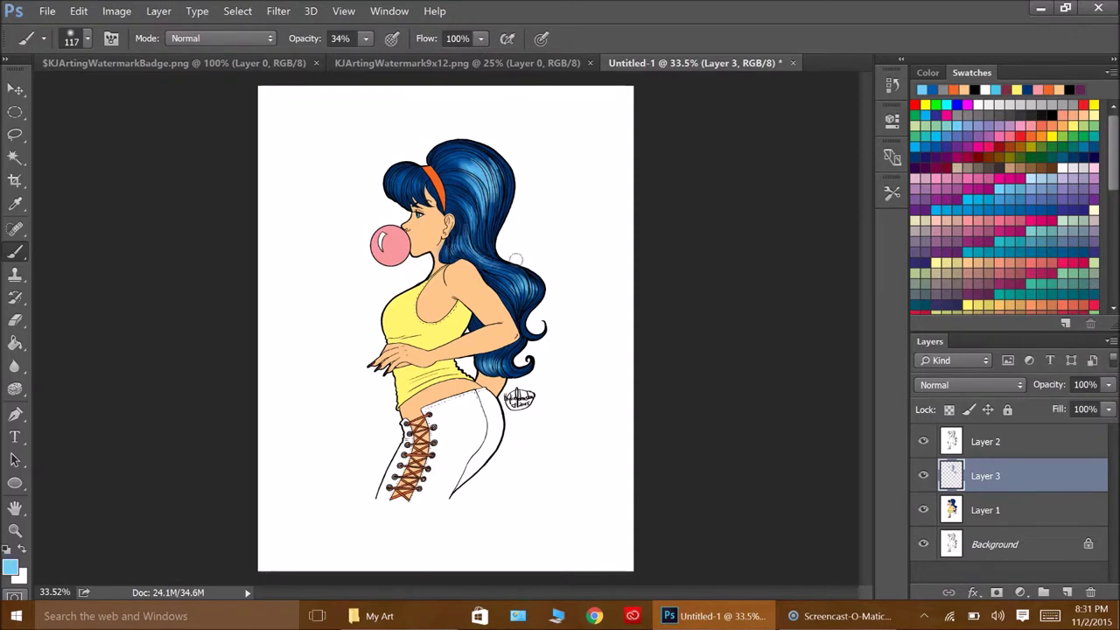
{"action": "left_click", "coordinate": [441, 153], "text": "alt"}
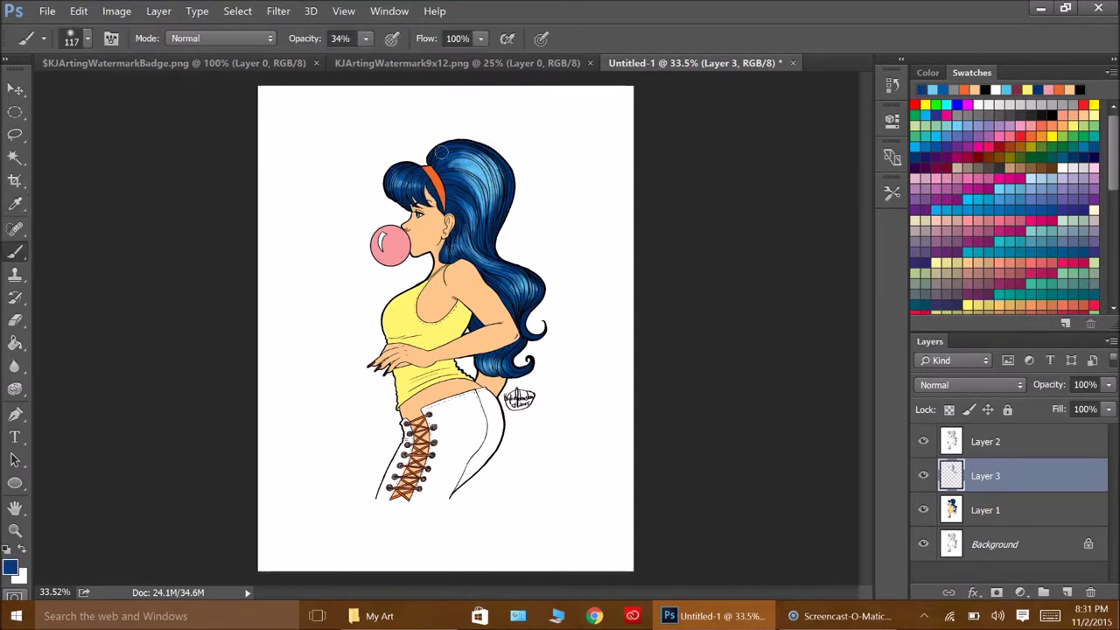
{"action": "left_click_drag", "start_coordinate": [462, 170], "coordinate": [473, 159]}
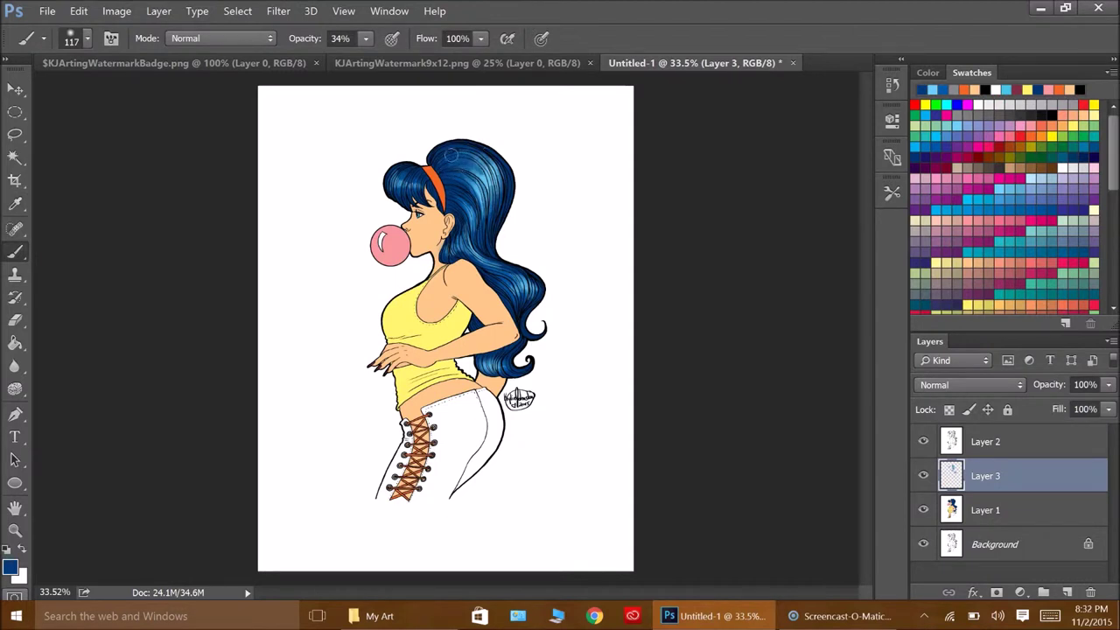
{"action": "left_click", "coordinate": [1036, 169]}
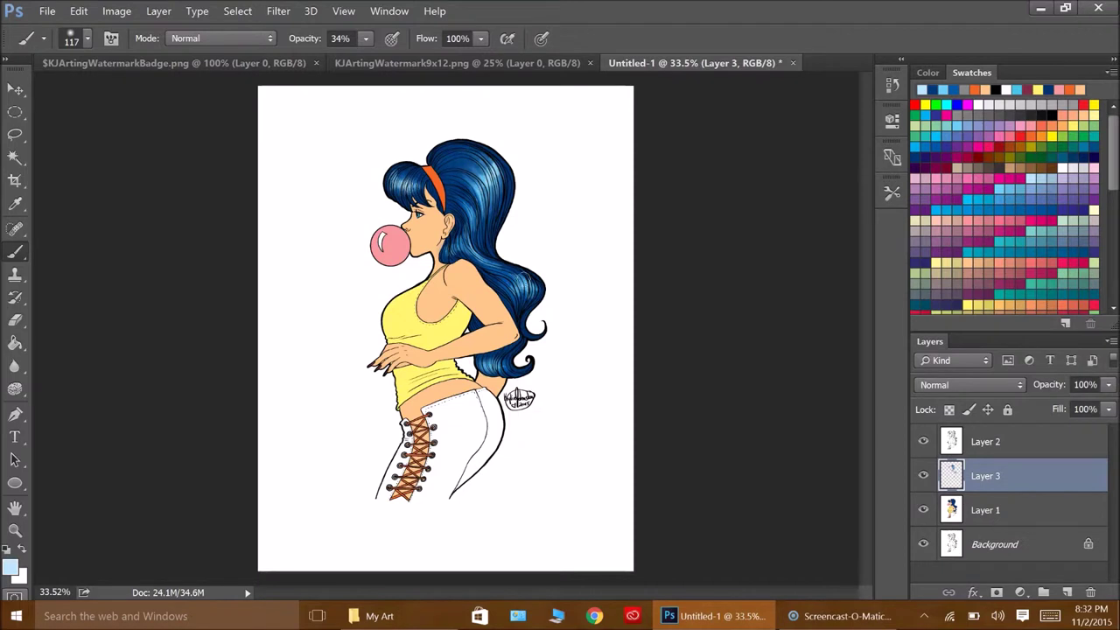
{"action": "key", "text": "6"}
{"action": "key", "text": "1"}
{"action": "key", "text": "x"}
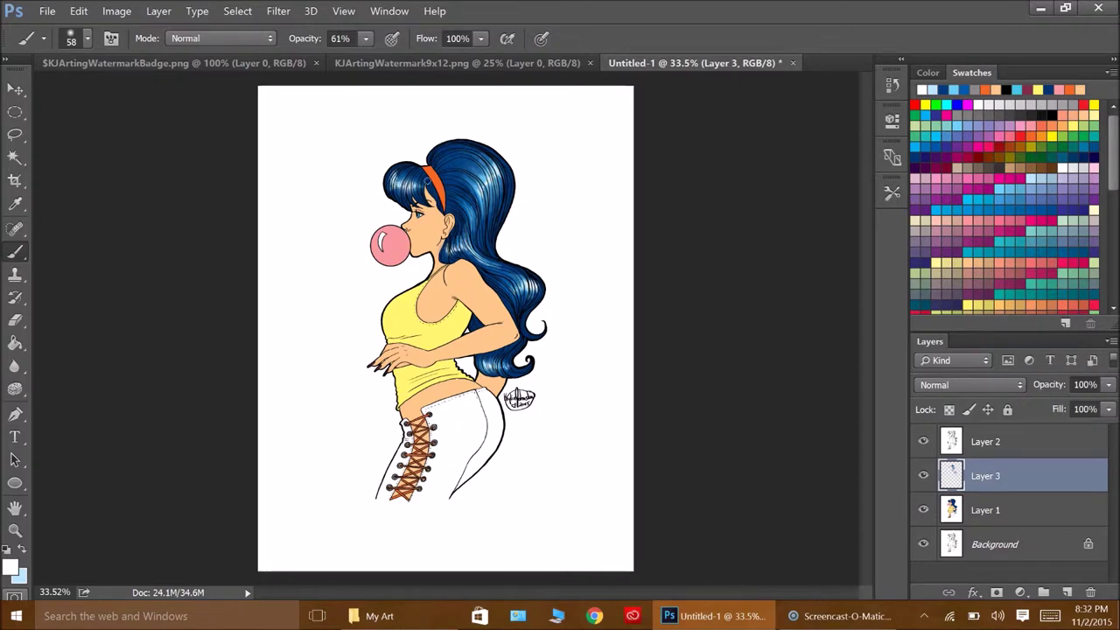
Step: Set a salmon-orange brush at 26% opacity, ending at 46 px size
{"action": "left_click", "coordinate": [428, 181], "text": "alt"}
{"action": "left_click", "coordinate": [43, 38]}
{"action": "type", "text": "100"}
{"action": "key", "text": "Return"}
{"action": "key", "text": "2"}
{"action": "key", "text": "6"}
{"action": "scroll", "coordinate": [455, 212], "scroll_direction": "up", "scroll_amount": 2}
{"action": "scroll", "coordinate": [455, 213], "scroll_direction": "up", "scroll_amount": 2}
{"action": "left_click", "coordinate": [43, 38]}
{"action": "type", "text": "71"}
{"action": "key", "text": "Return"}
{"action": "left_click", "coordinate": [43, 38]}
{"action": "type", "text": "46"}
{"action": "key", "text": "Return"}
Step: Shade the headband crimson, add yellow highlights, and blend them with orange
{"action": "left_click", "coordinate": [1037, 252]}
{"action": "mouse_move", "coordinate": [411, 203]}
{"action": "left_mouse_down"}
{"action": "mouse_move", "coordinate": [377, 229]}
{"action": "mouse_move", "coordinate": [438, 230]}
{"action": "mouse_move", "coordinate": [385, 238]}
{"action": "mouse_move", "coordinate": [360, 212]}
{"action": "left_mouse_up"}
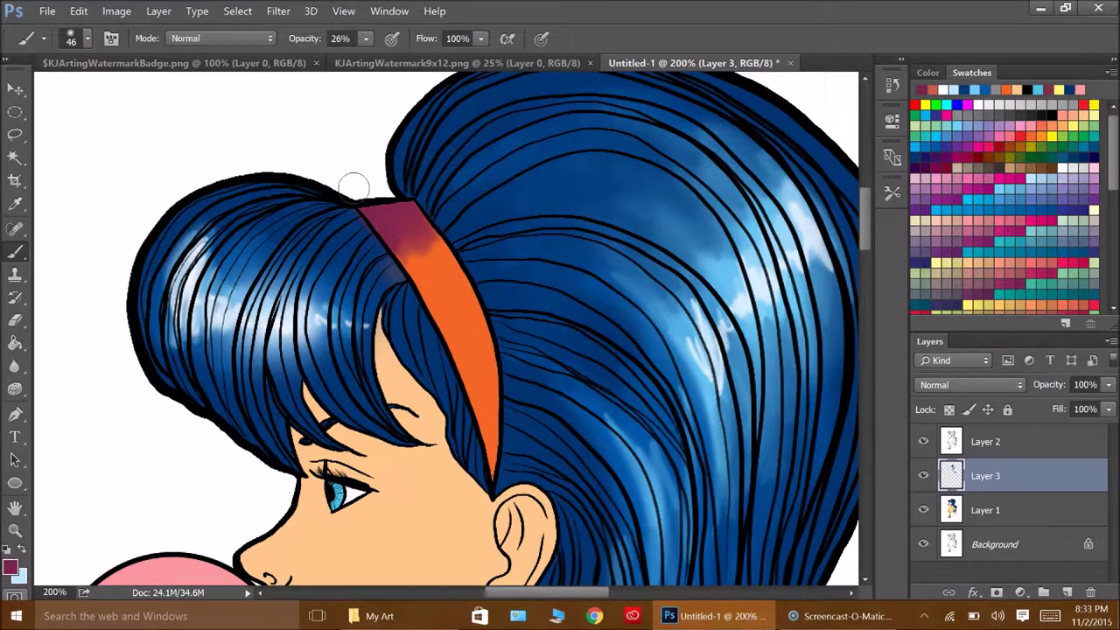
{"action": "left_click_drag", "start_coordinate": [490, 446], "coordinate": [485, 398]}
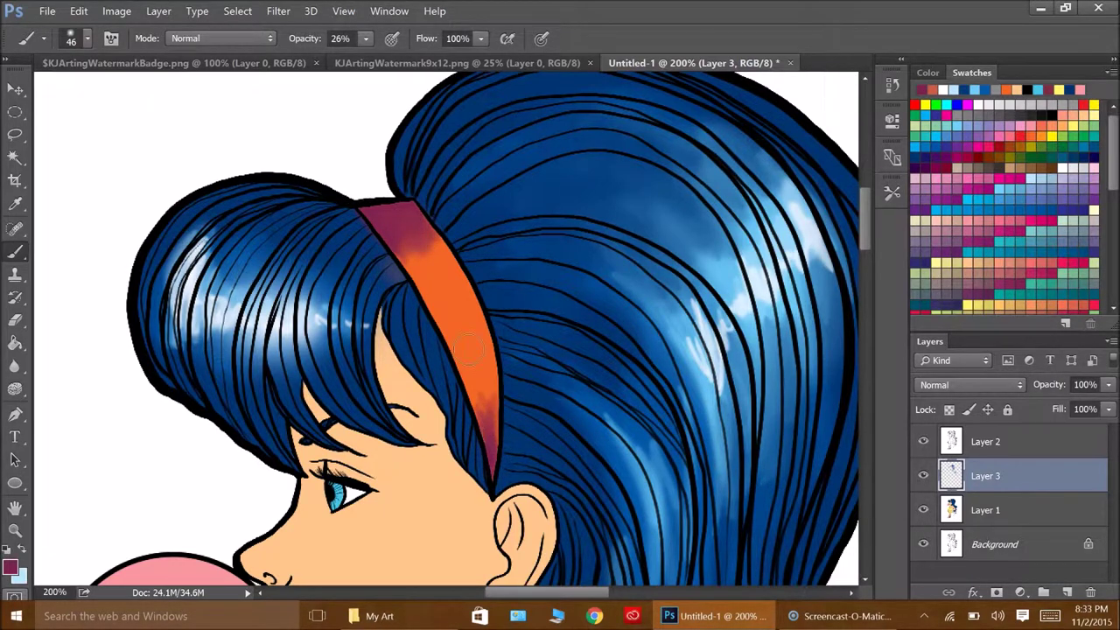
{"action": "left_click", "coordinate": [1062, 115]}
{"action": "left_click_drag", "start_coordinate": [366, 37], "coordinate": [350, 59]}
{"action": "mouse_move", "coordinate": [459, 302]}
{"action": "left_mouse_down"}
{"action": "mouse_move", "coordinate": [450, 324]}
{"action": "mouse_move", "coordinate": [464, 340]}
{"action": "left_mouse_up"}
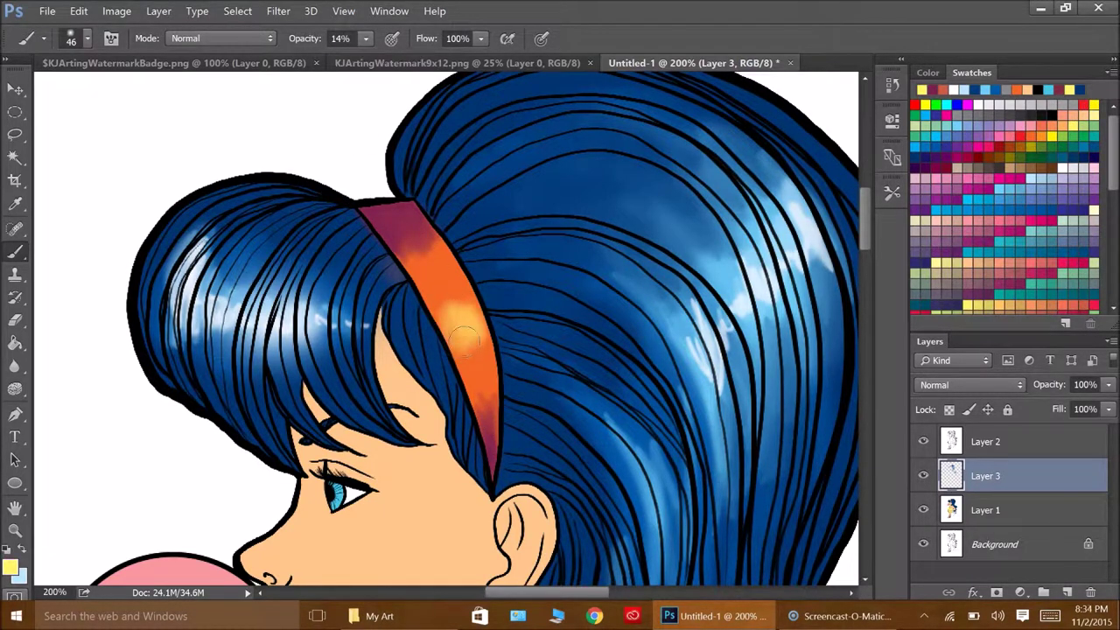
{"action": "left_click", "coordinate": [429, 236], "text": "alt"}
{"action": "left_click_drag", "start_coordinate": [429, 237], "coordinate": [447, 311]}
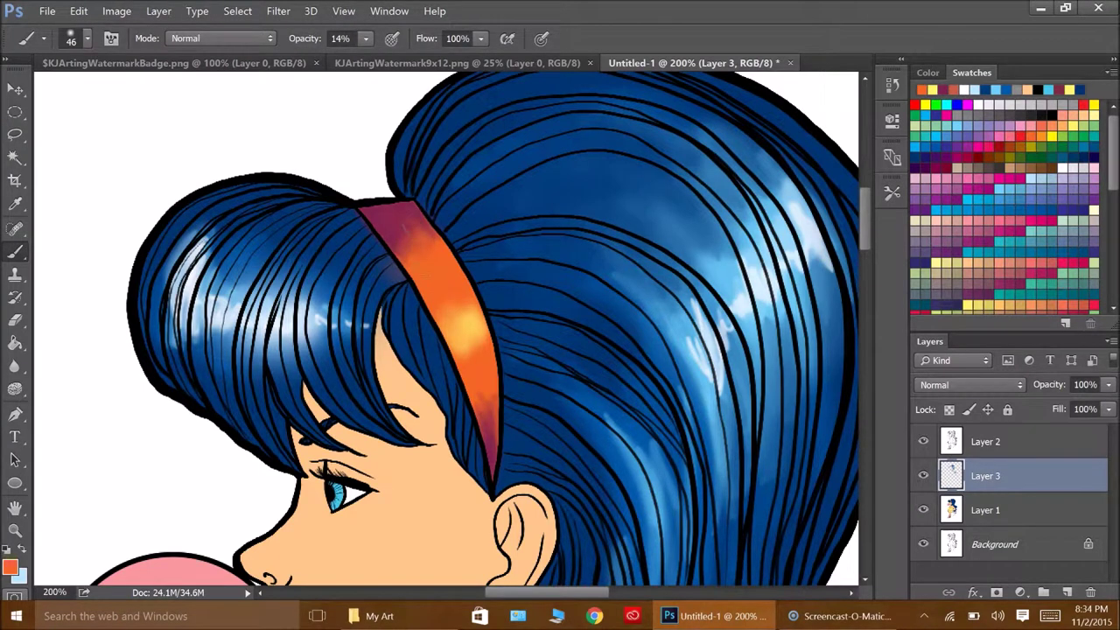
{"action": "left_click_drag", "start_coordinate": [398, 214], "coordinate": [407, 249]}
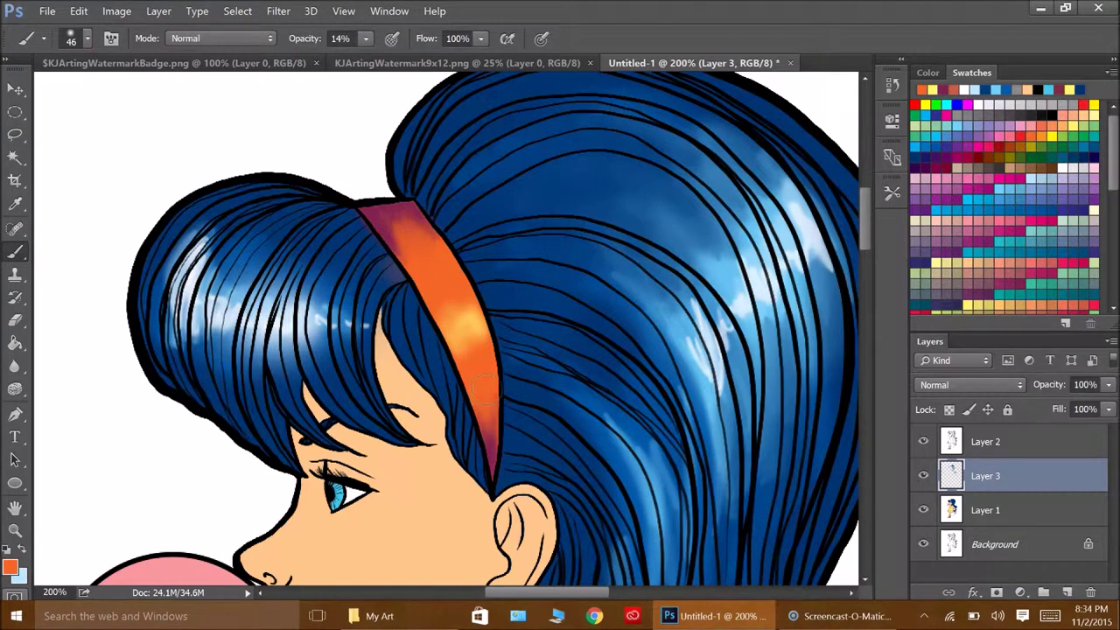
Step: Darken the gum bubble's lower-right edge in pink and add a lighter pink rim
{"action": "left_click_drag", "start_coordinate": [437, 543], "coordinate": [537, 280]}
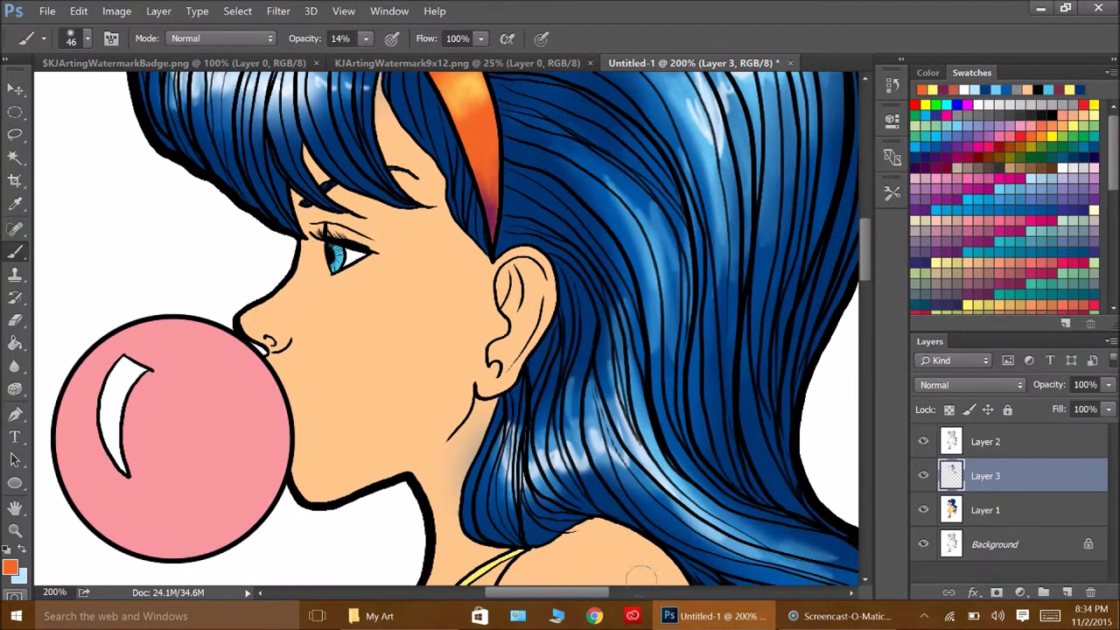
{"action": "left_click", "coordinate": [222, 447], "text": "alt"}
{"action": "mouse_move", "coordinate": [257, 480]}
{"action": "left_mouse_down"}
{"action": "mouse_move", "coordinate": [306, 490]}
{"action": "mouse_move", "coordinate": [389, 420]}
{"action": "mouse_move", "coordinate": [315, 472]}
{"action": "mouse_move", "coordinate": [235, 458]}
{"action": "mouse_move", "coordinate": [367, 451]}
{"action": "mouse_move", "coordinate": [374, 425]}
{"action": "left_mouse_up"}
{"action": "scroll", "coordinate": [1006, 206], "scroll_direction": "up", "scroll_amount": 3}
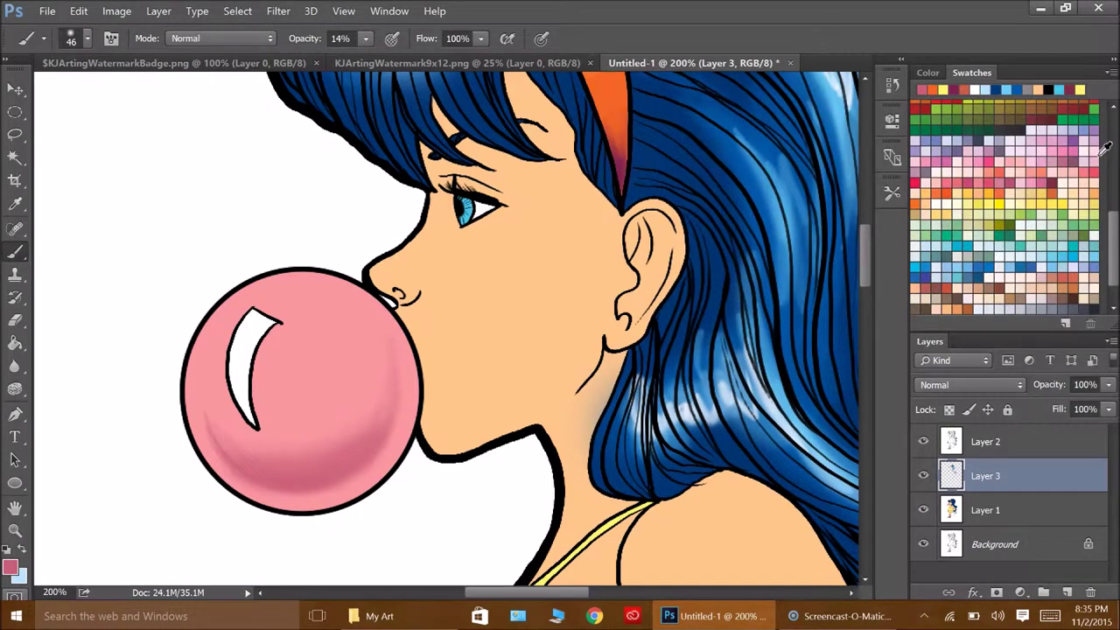
{"action": "left_click", "coordinate": [1062, 138]}
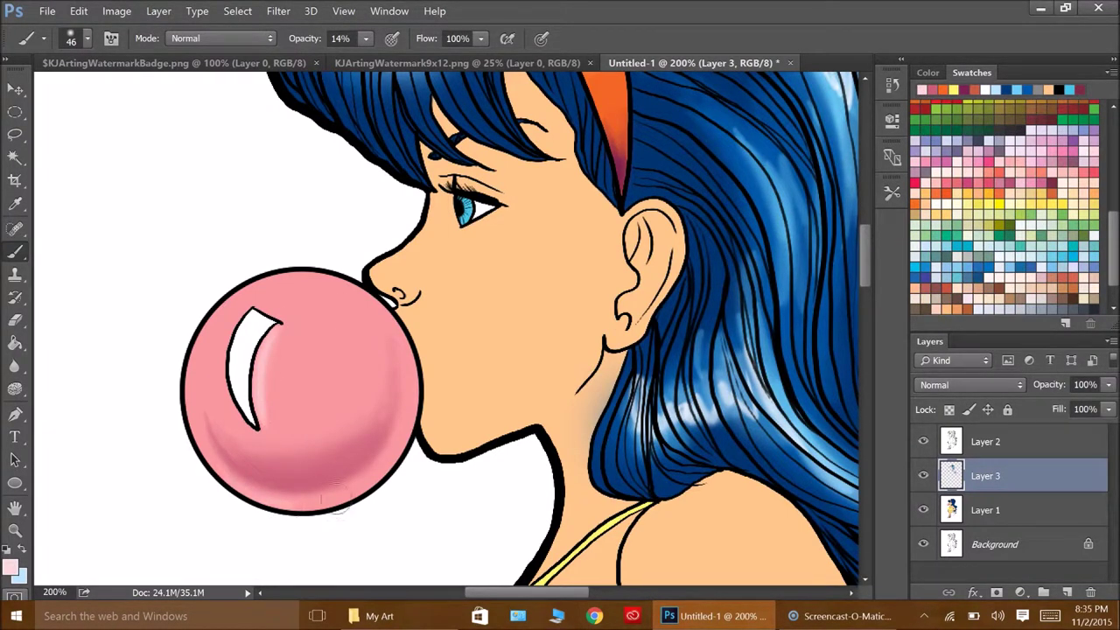
{"action": "left_click_drag", "start_coordinate": [337, 498], "coordinate": [403, 429]}
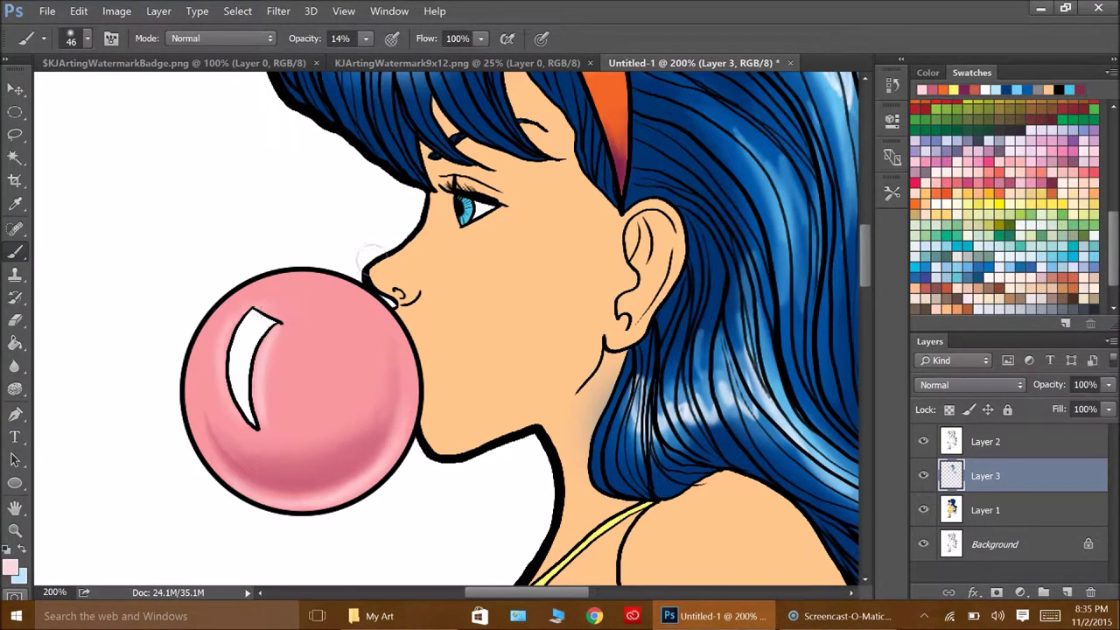
Step: Paint mauve shadows on the nose, cheek and jawline, and add purple eyeshadow
{"action": "left_click", "coordinate": [916, 143]}
{"action": "left_click_drag", "start_coordinate": [400, 295], "coordinate": [403, 296]}
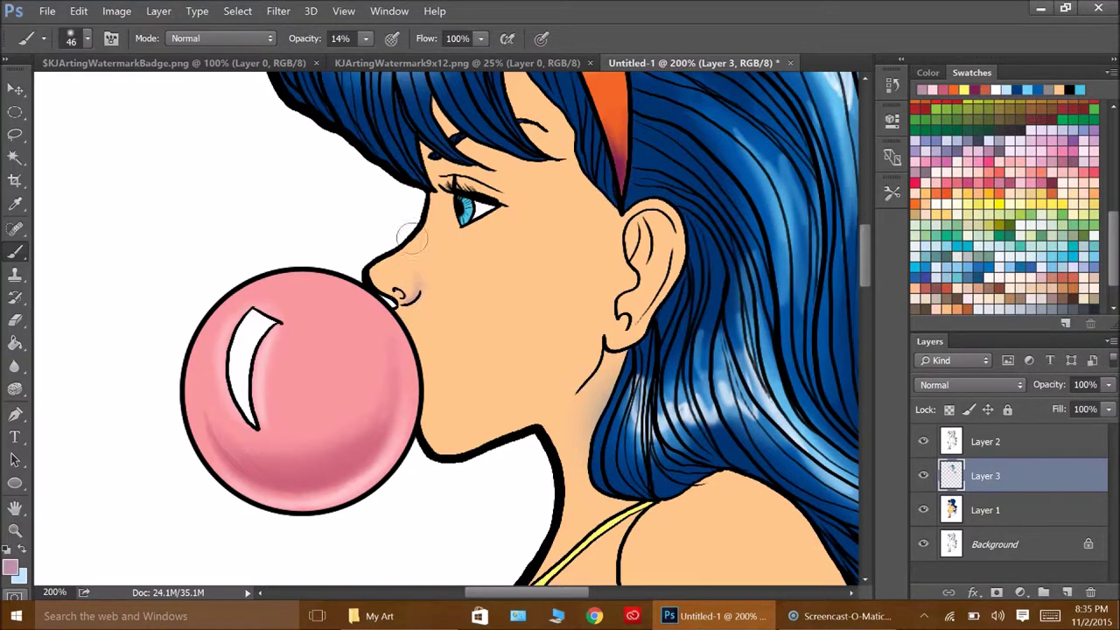
{"action": "left_click_drag", "start_coordinate": [445, 195], "coordinate": [442, 333]}
{"action": "mouse_move", "coordinate": [610, 355]}
{"action": "left_mouse_down"}
{"action": "mouse_move", "coordinate": [585, 385]}
{"action": "mouse_move", "coordinate": [551, 389]}
{"action": "mouse_move", "coordinate": [499, 429]}
{"action": "mouse_move", "coordinate": [599, 333]}
{"action": "left_mouse_up"}
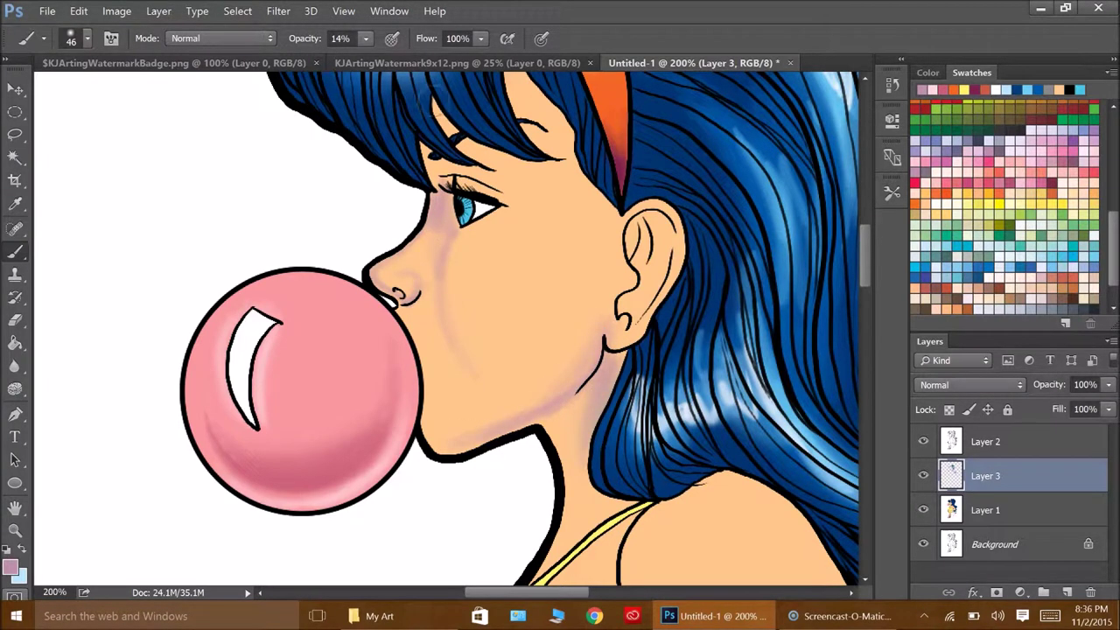
{"action": "left_click_drag", "start_coordinate": [455, 175], "coordinate": [525, 191]}
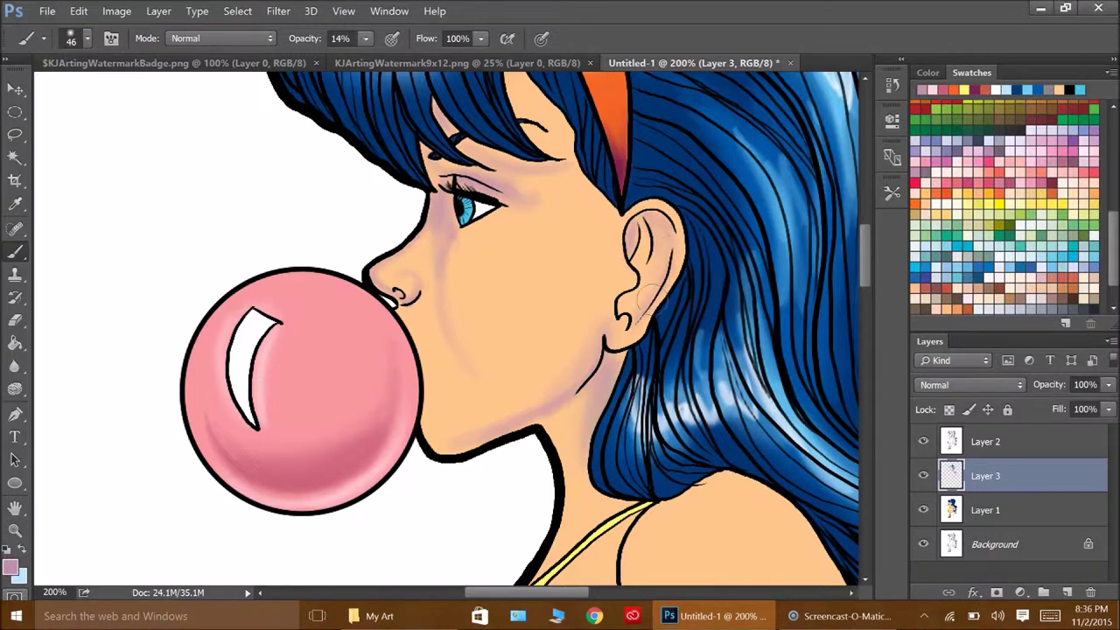
{"action": "scroll", "coordinate": [600, 271], "scroll_direction": "up", "scroll_amount": 3}
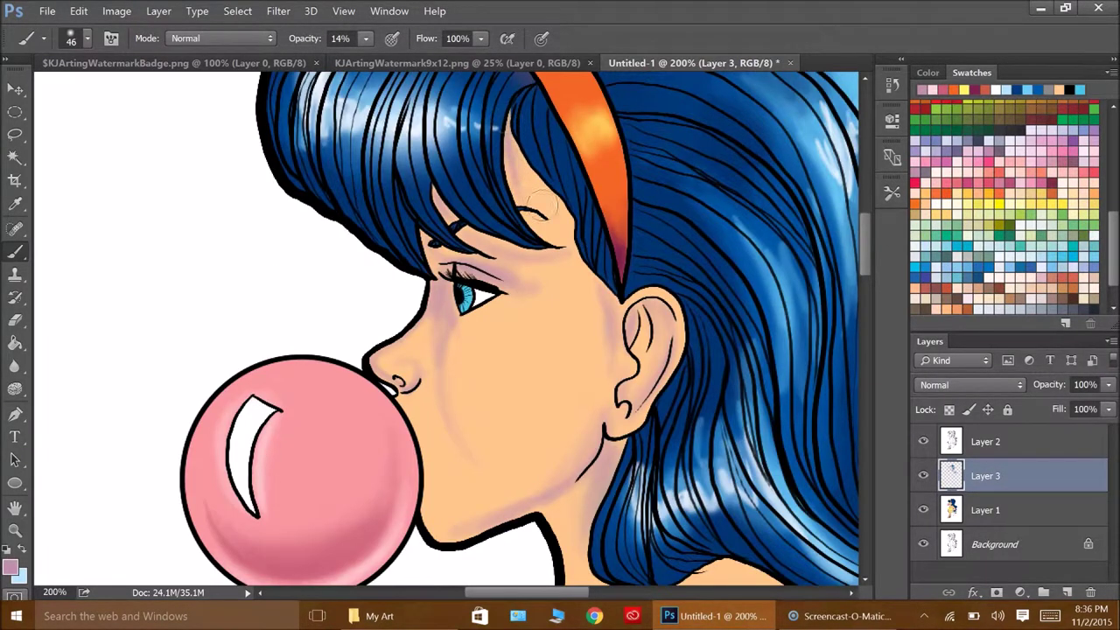
{"action": "scroll", "coordinate": [516, 172], "scroll_direction": "down", "scroll_amount": 4}
{"action": "scroll", "coordinate": [515, 172], "scroll_direction": "down", "scroll_amount": 8}
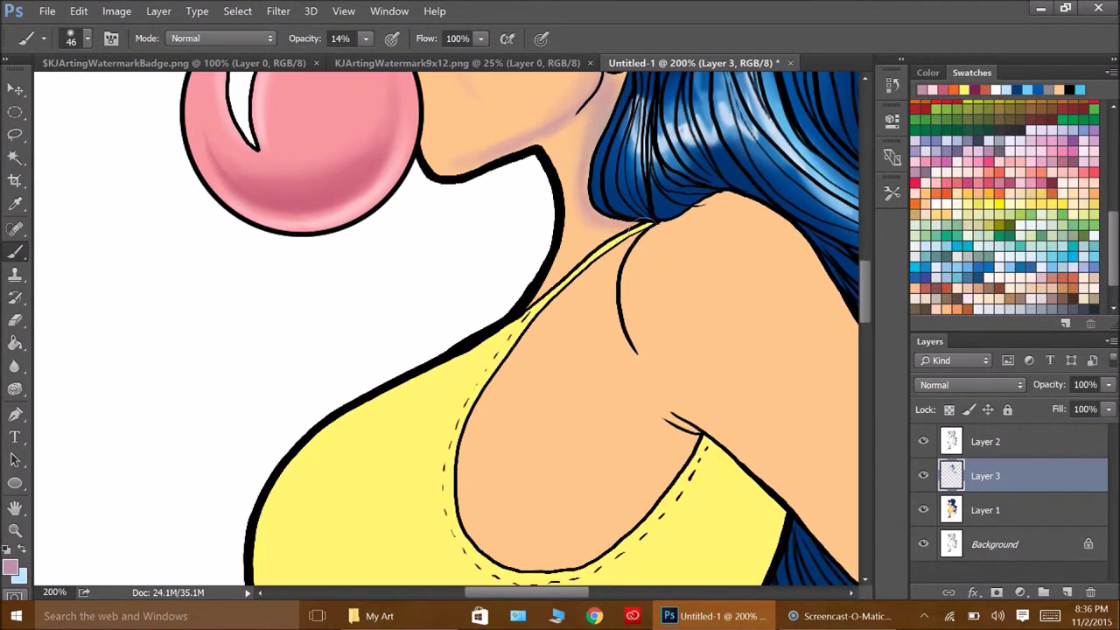
Step: Shade the shoulder, arm crease and inner arm with soft mauve
{"action": "mouse_move", "coordinate": [613, 254]}
{"action": "left_mouse_down"}
{"action": "mouse_move", "coordinate": [645, 388]}
{"action": "mouse_move", "coordinate": [671, 408]}
{"action": "mouse_move", "coordinate": [659, 217]}
{"action": "left_mouse_up"}
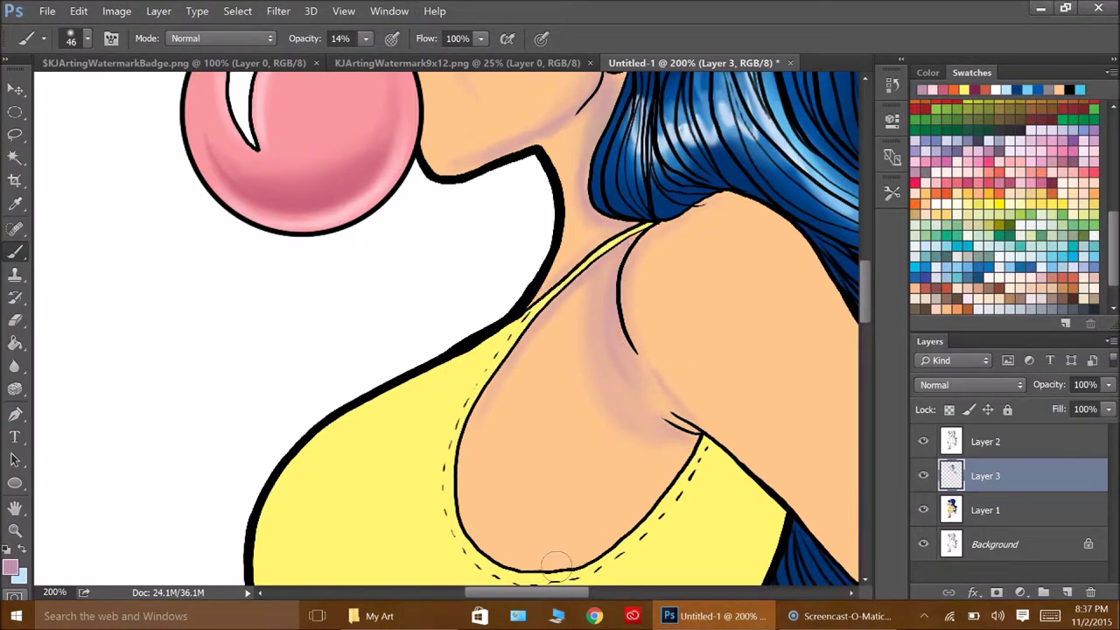
{"action": "mouse_move", "coordinate": [665, 438]}
{"action": "left_mouse_down"}
{"action": "mouse_move", "coordinate": [610, 283]}
{"action": "mouse_move", "coordinate": [309, 284]}
{"action": "left_mouse_up"}
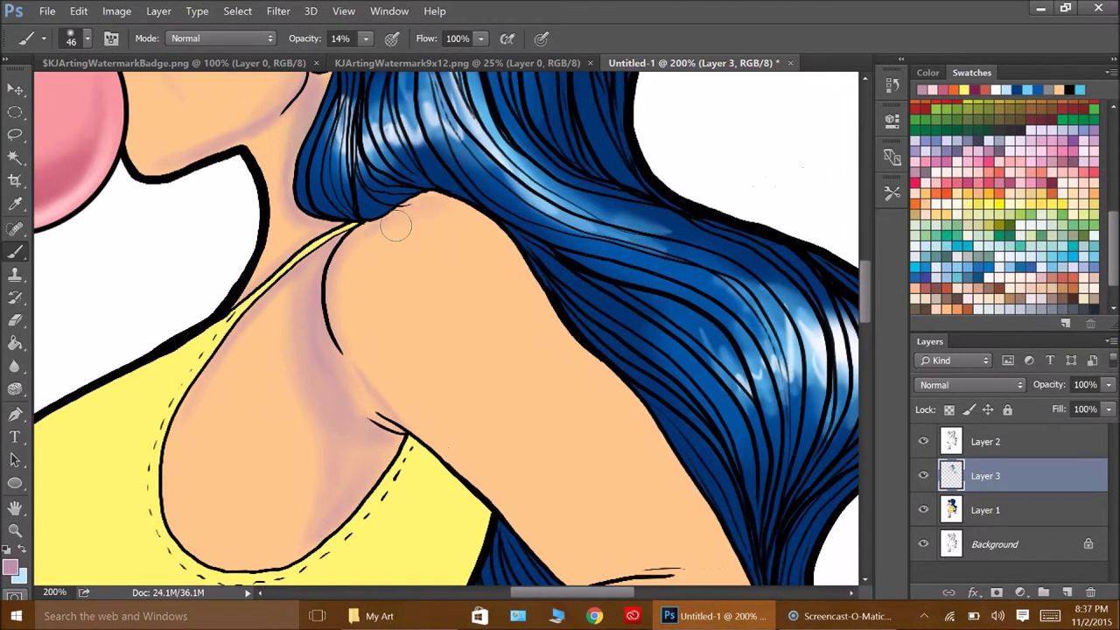
{"action": "left_click_drag", "start_coordinate": [516, 512], "coordinate": [373, 378]}
{"action": "left_click_drag", "start_coordinate": [355, 256], "coordinate": [411, 438]}
{"action": "mouse_move", "coordinate": [525, 525]}
{"action": "left_mouse_down"}
{"action": "mouse_move", "coordinate": [578, 358]}
{"action": "mouse_move", "coordinate": [691, 490]}
{"action": "mouse_move", "coordinate": [582, 368]}
{"action": "left_mouse_up"}
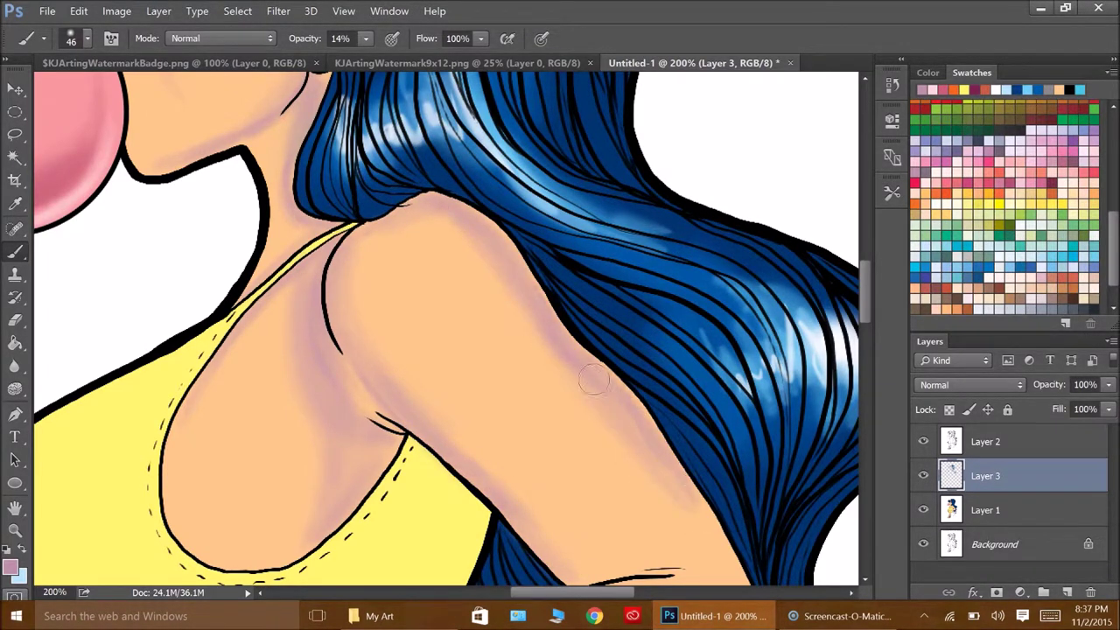
{"action": "scroll", "coordinate": [578, 377], "scroll_direction": "down", "scroll_amount": 5}
Step: Shade the forearm edges and around the elbow in mauve
{"action": "mouse_move", "coordinate": [232, 486]}
{"action": "left_mouse_down"}
{"action": "mouse_move", "coordinate": [317, 475]}
{"action": "mouse_move", "coordinate": [660, 330]}
{"action": "left_mouse_up"}
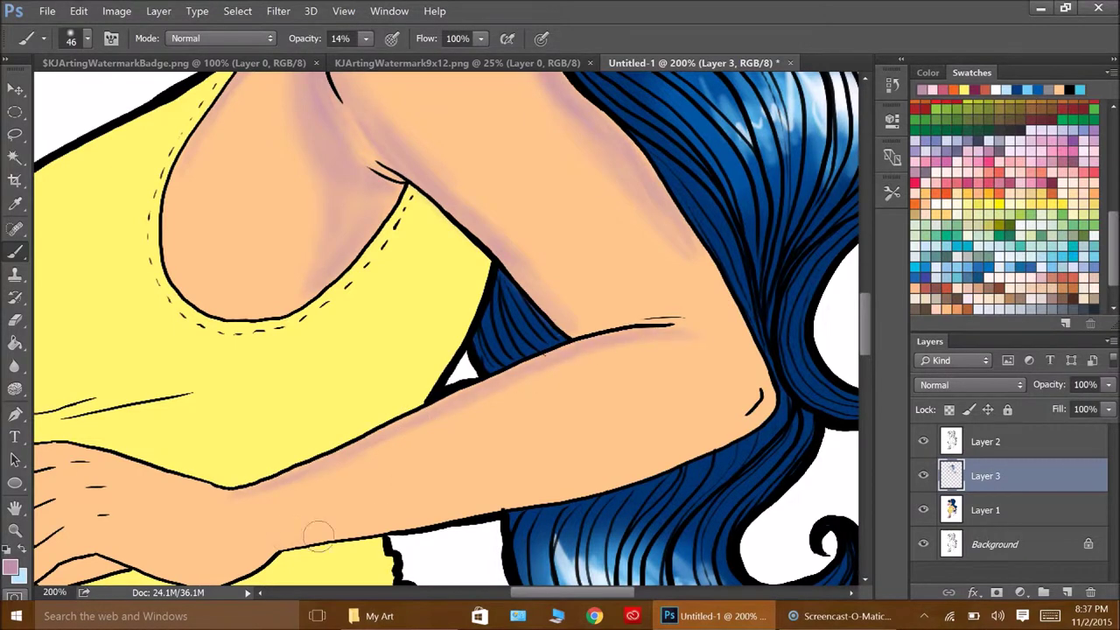
{"action": "left_click_drag", "start_coordinate": [293, 538], "coordinate": [744, 418]}
{"action": "left_click_drag", "start_coordinate": [756, 340], "coordinate": [350, 512]}
{"action": "left_click_drag", "start_coordinate": [579, 355], "coordinate": [678, 308]}
{"action": "scroll", "coordinate": [542, 355], "scroll_direction": "down", "scroll_amount": 2}
{"action": "scroll", "coordinate": [543, 354], "scroll_direction": "left", "scroll_amount": 5}
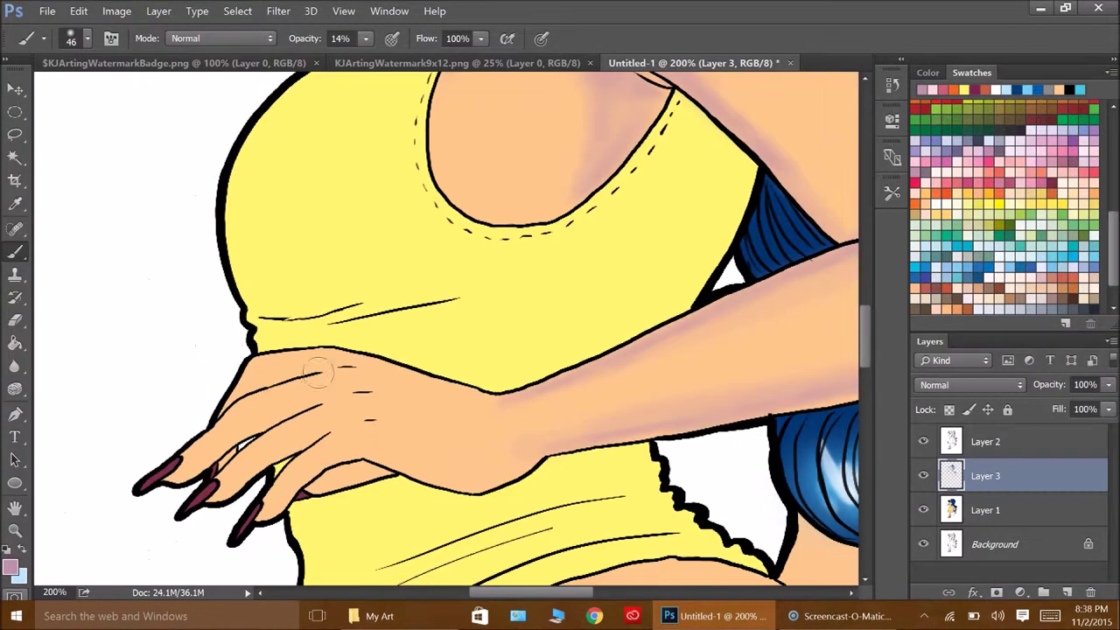
Step: Shade the back of the hand, knuckles and wrist in mauve
{"action": "mouse_move", "coordinate": [182, 473]}
{"action": "left_mouse_down"}
{"action": "mouse_move", "coordinate": [315, 398]}
{"action": "mouse_move", "coordinate": [224, 468]}
{"action": "mouse_move", "coordinate": [271, 459]}
{"action": "mouse_move", "coordinate": [267, 525]}
{"action": "left_mouse_up"}
{"action": "left_click_drag", "start_coordinate": [352, 448], "coordinate": [377, 480]}
{"action": "left_click_drag", "start_coordinate": [388, 429], "coordinate": [359, 385]}
{"action": "left_click_drag", "start_coordinate": [431, 390], "coordinate": [512, 407]}
{"action": "left_click_drag", "start_coordinate": [399, 372], "coordinate": [525, 424]}
{"action": "mouse_move", "coordinate": [463, 407]}
{"action": "left_mouse_down"}
{"action": "mouse_move", "coordinate": [551, 442]}
{"action": "mouse_move", "coordinate": [361, 453]}
{"action": "mouse_move", "coordinate": [410, 422]}
{"action": "left_mouse_up"}
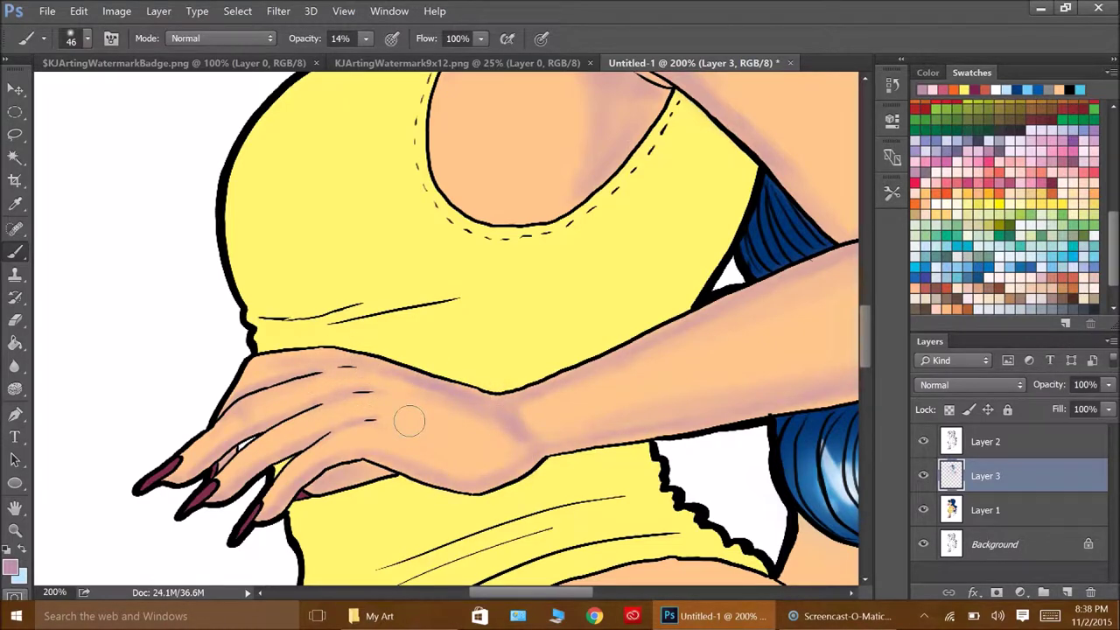
{"action": "scroll", "coordinate": [409, 422], "scroll_direction": "down", "scroll_amount": 5}
{"action": "scroll", "coordinate": [688, 278], "scroll_direction": "right", "scroll_amount": 3}
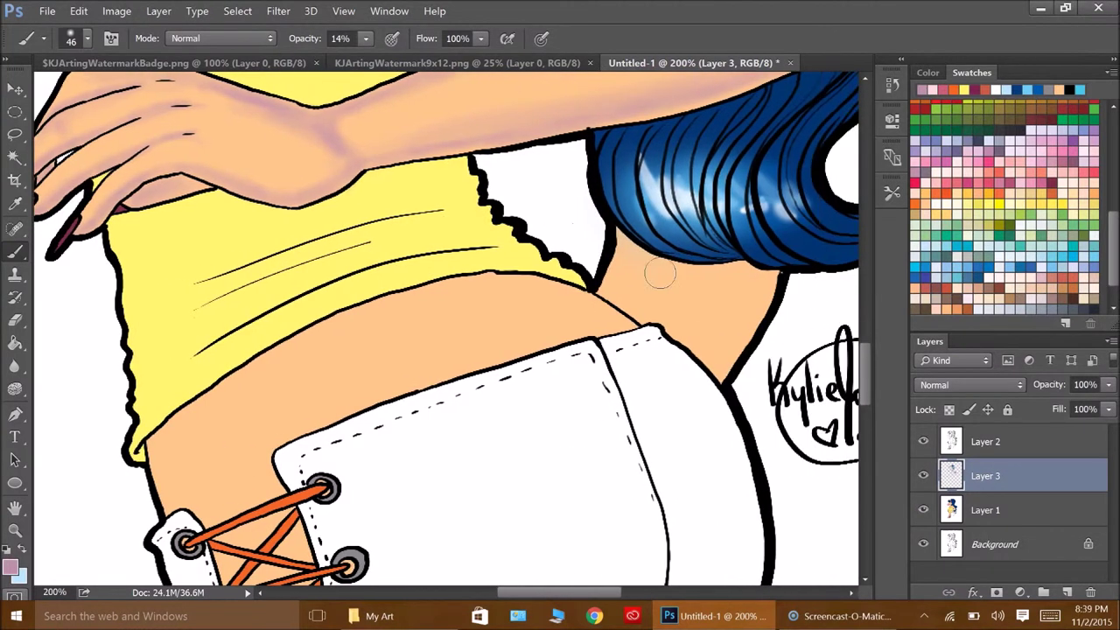
Step: Shade the neck under the hair and the waist skin below the yellow top
{"action": "mouse_move", "coordinate": [693, 276]}
{"action": "left_mouse_down"}
{"action": "mouse_move", "coordinate": [766, 276]}
{"action": "mouse_move", "coordinate": [731, 359]}
{"action": "mouse_move", "coordinate": [682, 350]}
{"action": "mouse_move", "coordinate": [606, 290]}
{"action": "mouse_move", "coordinate": [665, 325]}
{"action": "mouse_move", "coordinate": [639, 258]}
{"action": "mouse_move", "coordinate": [718, 356]}
{"action": "mouse_move", "coordinate": [670, 280]}
{"action": "mouse_move", "coordinate": [687, 333]}
{"action": "left_mouse_up"}
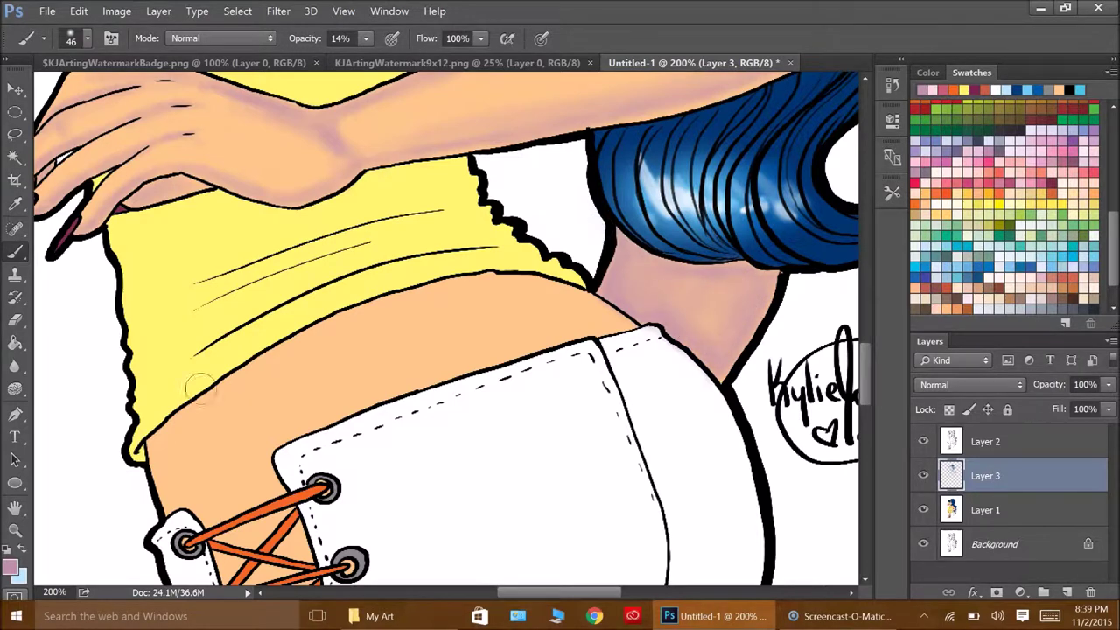
{"action": "mouse_move", "coordinate": [162, 442]}
{"action": "left_mouse_down"}
{"action": "mouse_move", "coordinate": [158, 495]}
{"action": "mouse_move", "coordinate": [179, 412]}
{"action": "left_mouse_up"}
{"action": "mouse_move", "coordinate": [166, 464]}
{"action": "left_mouse_down"}
{"action": "mouse_move", "coordinate": [175, 517]}
{"action": "mouse_move", "coordinate": [178, 420]}
{"action": "left_mouse_up"}
{"action": "scroll", "coordinate": [538, 288], "scroll_direction": "down", "scroll_amount": 2}
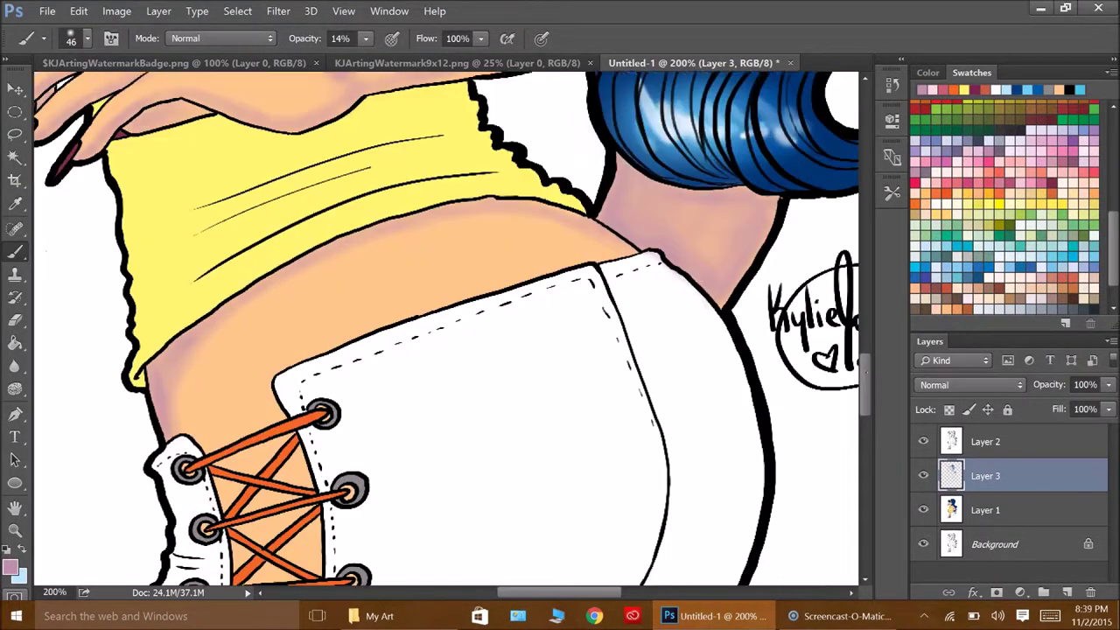
{"action": "scroll", "coordinate": [538, 289], "scroll_direction": "down", "scroll_amount": 3}
{"action": "left_click", "coordinate": [43, 38]}
Step: Set the brush to 32 px size and 25% opacity
{"action": "type", "text": "32"}
{"action": "key", "text": "Return"}
{"action": "key", "text": "2"}
{"action": "key", "text": "5"}
Step: Paint faint pink shading on the skin between the laces, working across the upper laces
{"action": "mouse_move", "coordinate": [219, 210]}
{"action": "left_mouse_down"}
{"action": "mouse_move", "coordinate": [280, 194]}
{"action": "mouse_move", "coordinate": [293, 229]}
{"action": "left_mouse_up"}
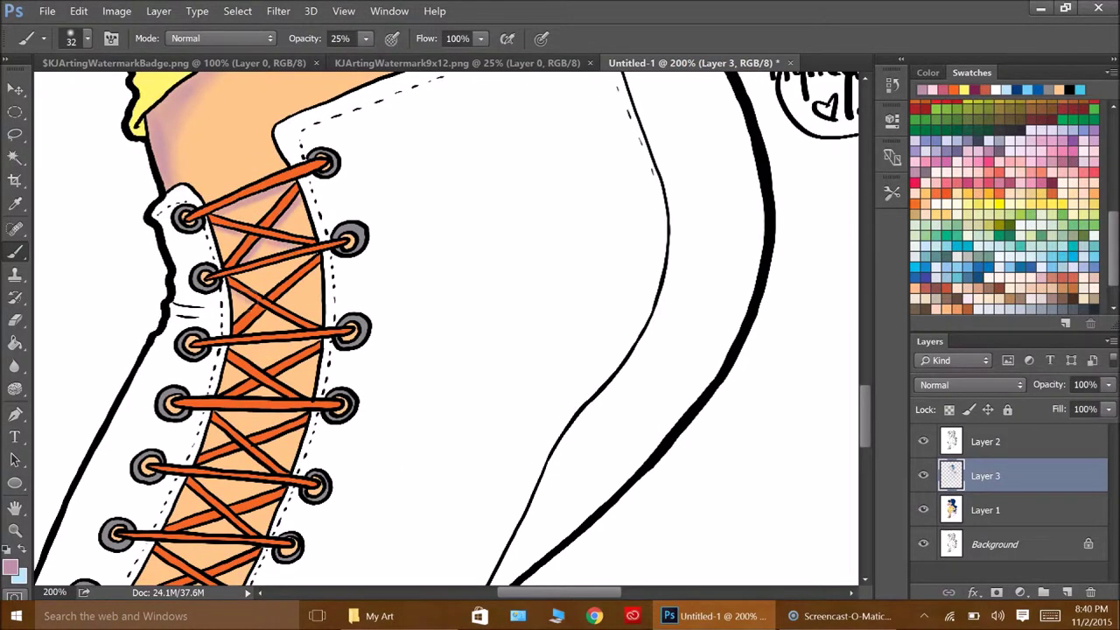
{"action": "left_click_drag", "start_coordinate": [206, 512], "coordinate": [179, 569]}
{"action": "left_click_drag", "start_coordinate": [254, 393], "coordinate": [298, 368]}
{"action": "left_click_drag", "start_coordinate": [243, 457], "coordinate": [208, 464]}
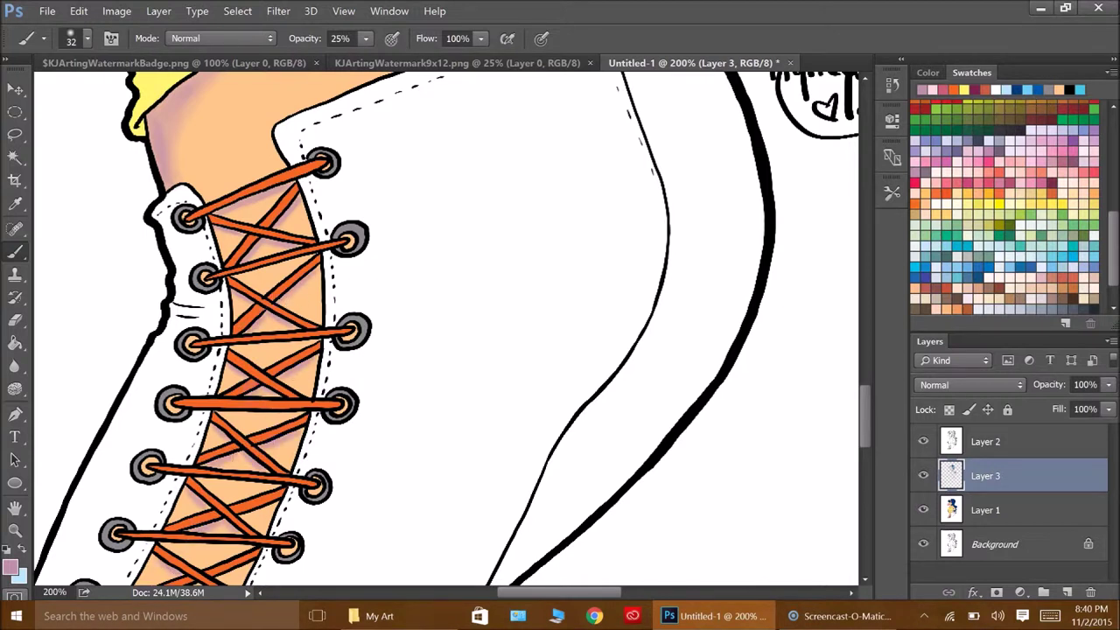
{"action": "left_click_drag", "start_coordinate": [236, 409], "coordinate": [263, 413]}
{"action": "left_click_drag", "start_coordinate": [240, 343], "coordinate": [306, 347]}
{"action": "left_click_drag", "start_coordinate": [231, 281], "coordinate": [302, 262]}
Step: Tint the lower skin triangles between the laces pink, then fit the whole figure on screen
{"action": "left_click_drag", "start_coordinate": [200, 477], "coordinate": [267, 488]}
{"action": "left_click_drag", "start_coordinate": [166, 543], "coordinate": [229, 551]}
{"action": "scroll", "coordinate": [851, 384], "scroll_direction": "down", "scroll_amount": 3}
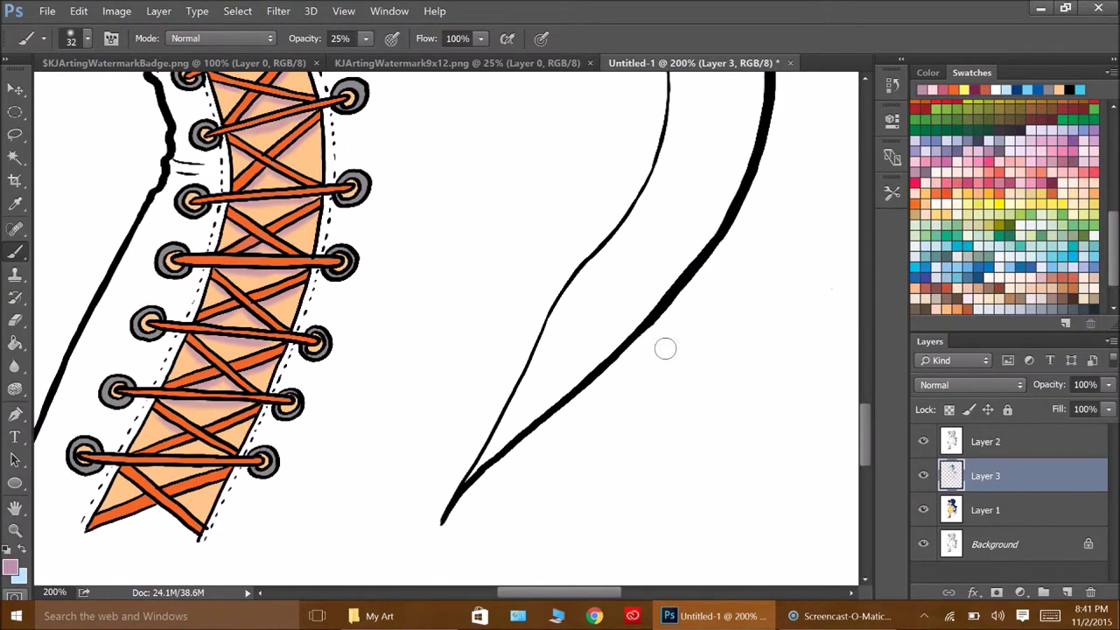
{"action": "left_click_drag", "start_coordinate": [140, 464], "coordinate": [194, 473]}
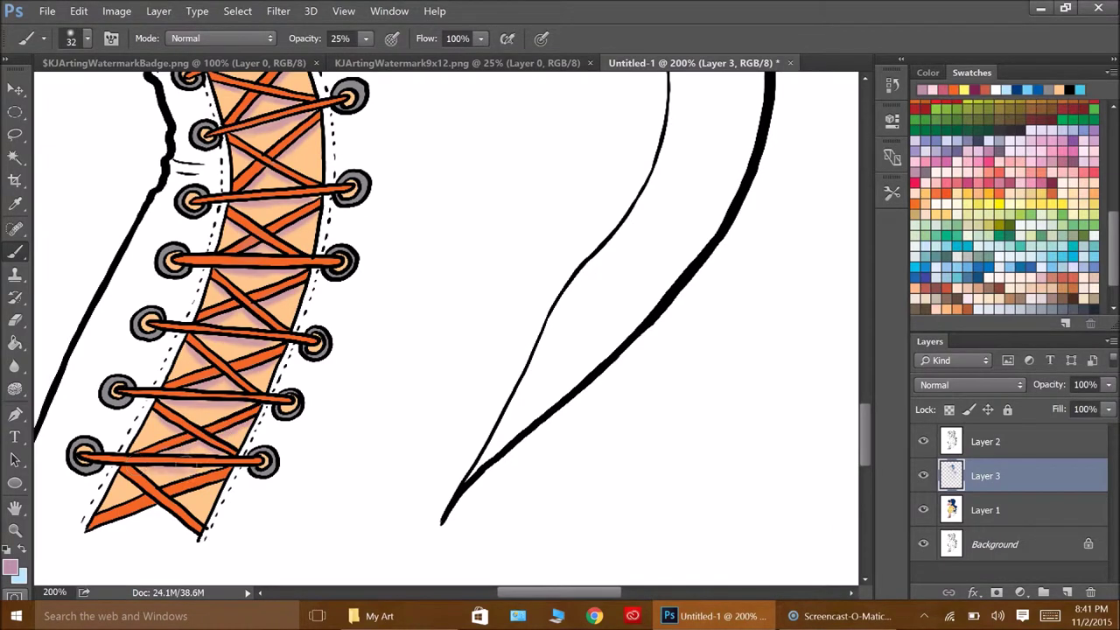
{"action": "left_click_drag", "start_coordinate": [153, 512], "coordinate": [92, 529]}
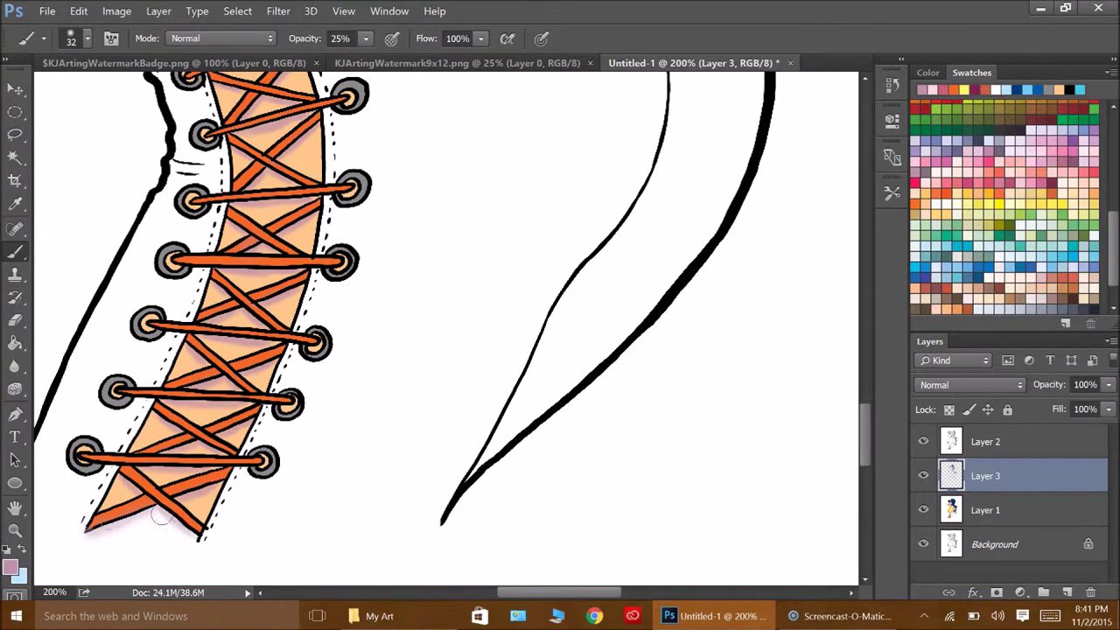
{"action": "key", "text": "z"}
{"action": "key", "text": "ctrl+0"}
{"action": "double_click", "coordinate": [439, 211]}
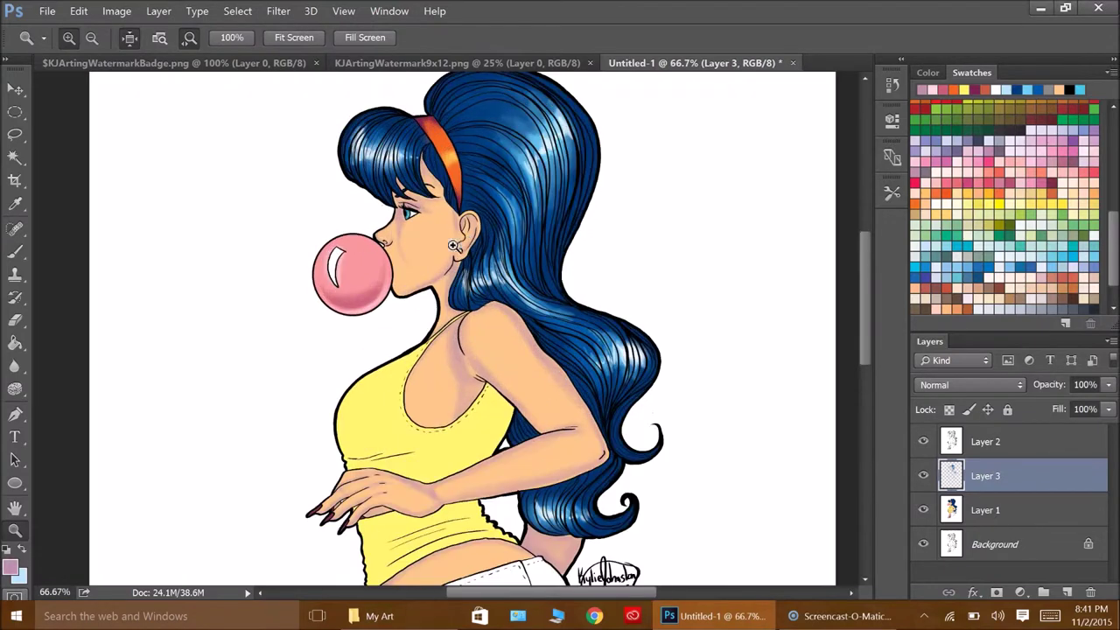
Step: Set the brush to 79 px size and 16% opacity
{"action": "left_click", "coordinate": [1081, 188]}
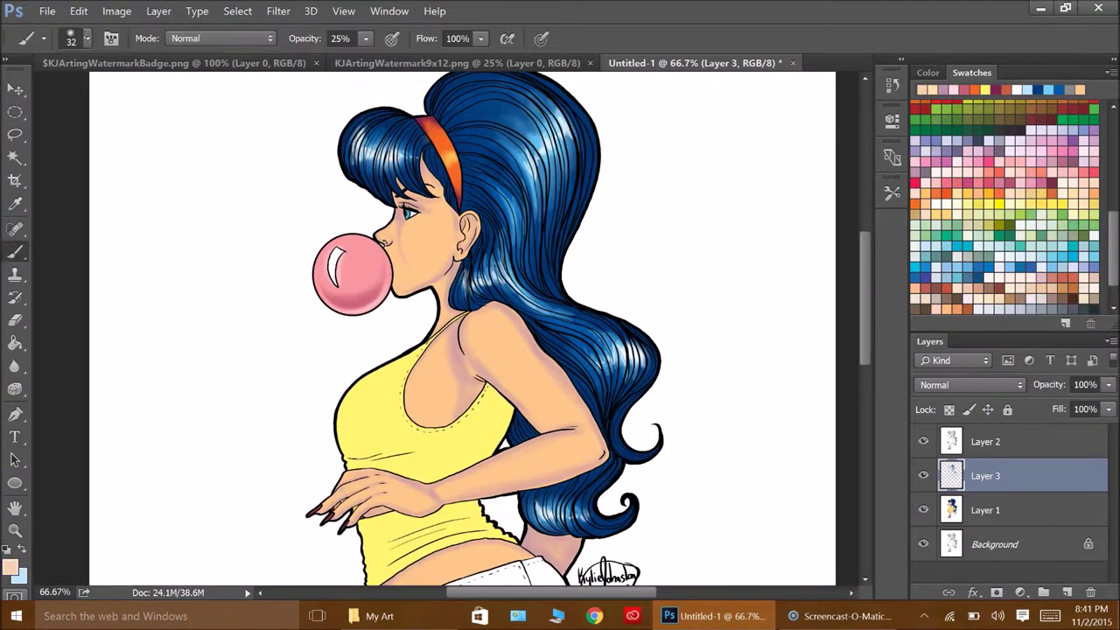
{"action": "key", "text": "b"}
{"action": "left_click", "coordinate": [79, 38]}
{"action": "type", "text": "79"}
{"action": "key", "text": "Return"}
{"action": "scroll", "coordinate": [1094, 96], "scroll_direction": "down", "scroll_amount": 2}
{"action": "key", "text": "1"}
{"action": "key", "text": "6"}
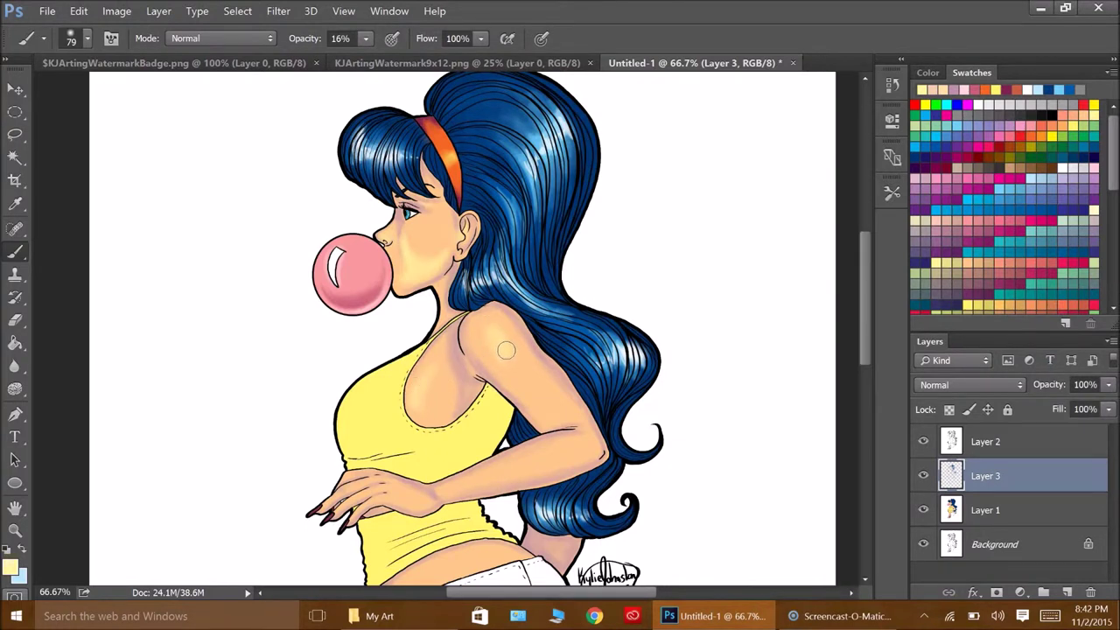
Step: Lighten the shoulder and forearm, then dab salmon blush on the cheek
{"action": "left_click_drag", "start_coordinate": [489, 327], "coordinate": [524, 358]}
{"action": "left_click_drag", "start_coordinate": [557, 453], "coordinate": [399, 497]}
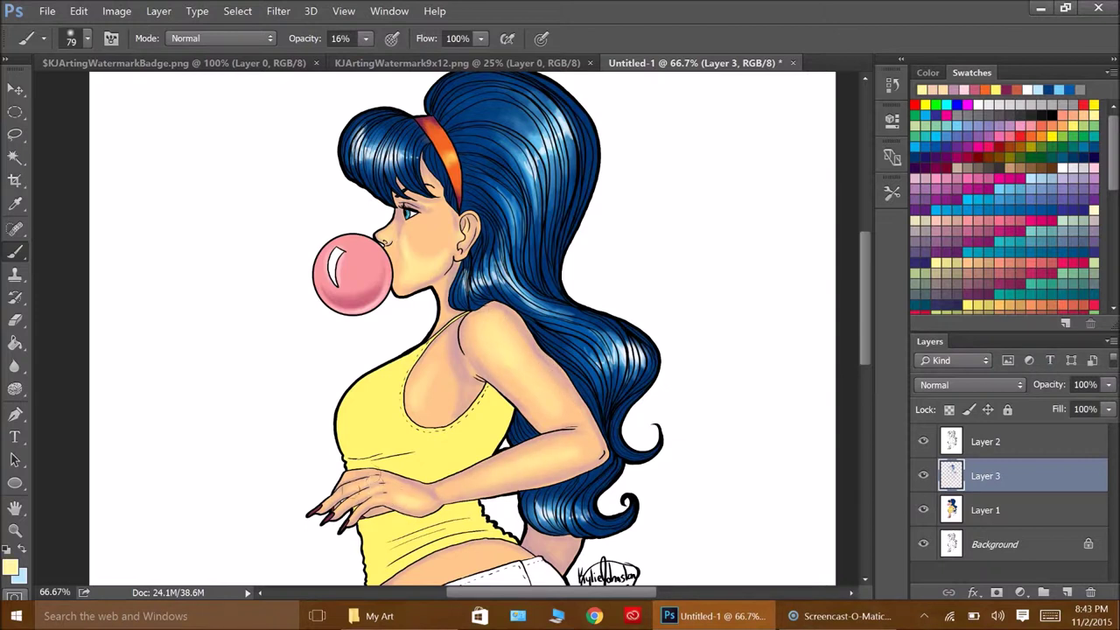
{"action": "scroll", "coordinate": [481, 328], "scroll_direction": "down", "scroll_amount": 1}
{"action": "scroll", "coordinate": [788, 385], "scroll_direction": "down", "scroll_amount": 1}
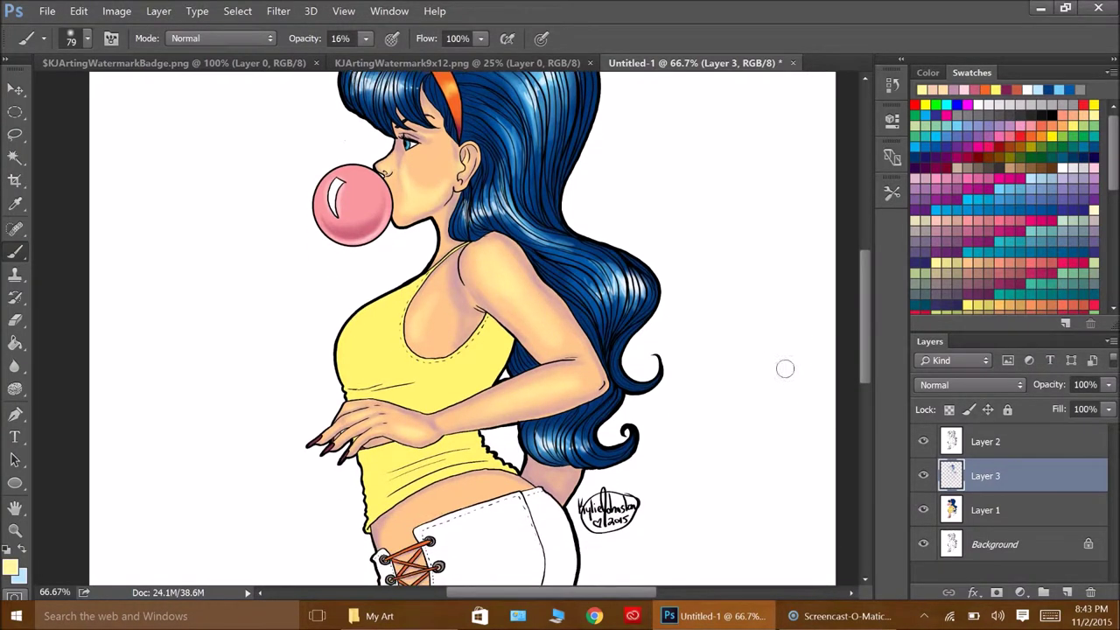
{"action": "left_click", "coordinate": [969, 212]}
{"action": "scroll", "coordinate": [428, 230], "scroll_direction": "up", "scroll_amount": 2}
{"action": "left_click", "coordinate": [428, 229]}
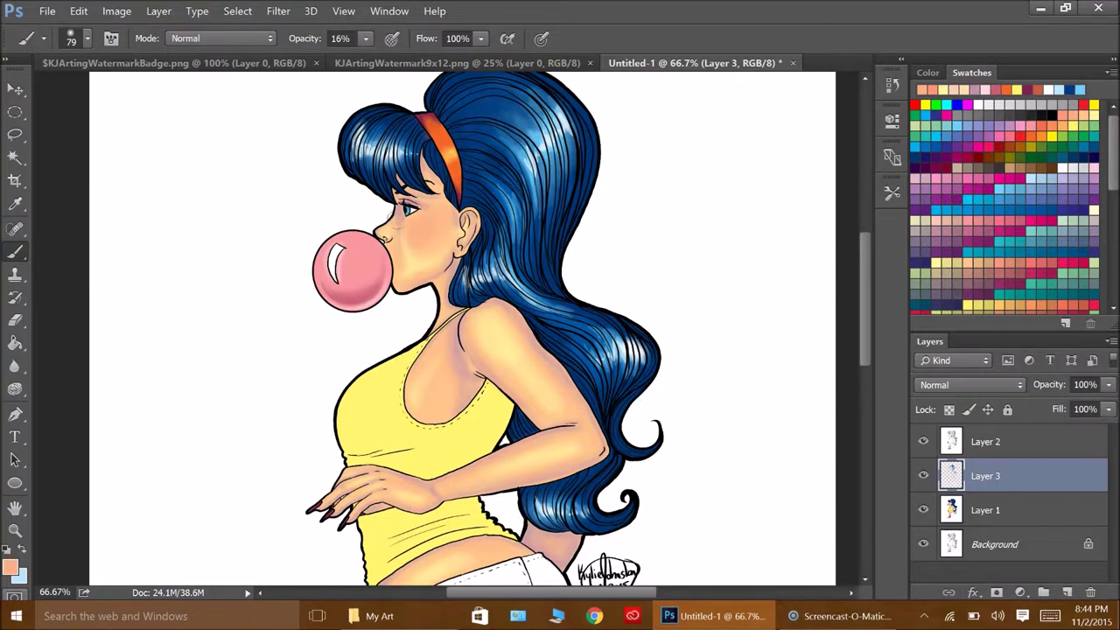
Step: Zoom to the eye and paint grey eyelid shadow with a 23 px brush, softening its edges with skin tone
{"action": "left_click", "coordinate": [418, 192], "text": "ctrl"}
{"action": "left_click", "coordinate": [87, 38]}
{"action": "type", "text": "23"}
{"action": "key", "text": "Return"}
{"action": "left_click", "coordinate": [941, 250]}
{"action": "left_click_drag", "start_coordinate": [365, 37], "coordinate": [406, 83]}
{"action": "left_click_drag", "start_coordinate": [341, 230], "coordinate": [485, 263]}
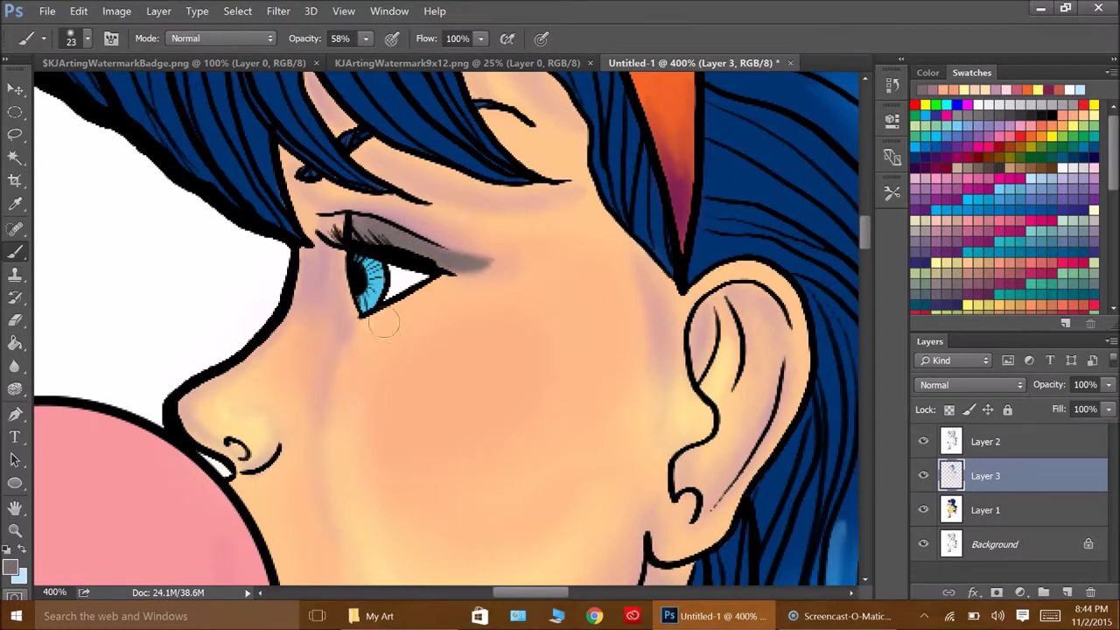
{"action": "left_click_drag", "start_coordinate": [446, 254], "coordinate": [512, 258]}
{"action": "left_click", "coordinate": [533, 200], "text": "alt"}
{"action": "left_click_drag", "start_coordinate": [365, 38], "coordinate": [325, 60]}
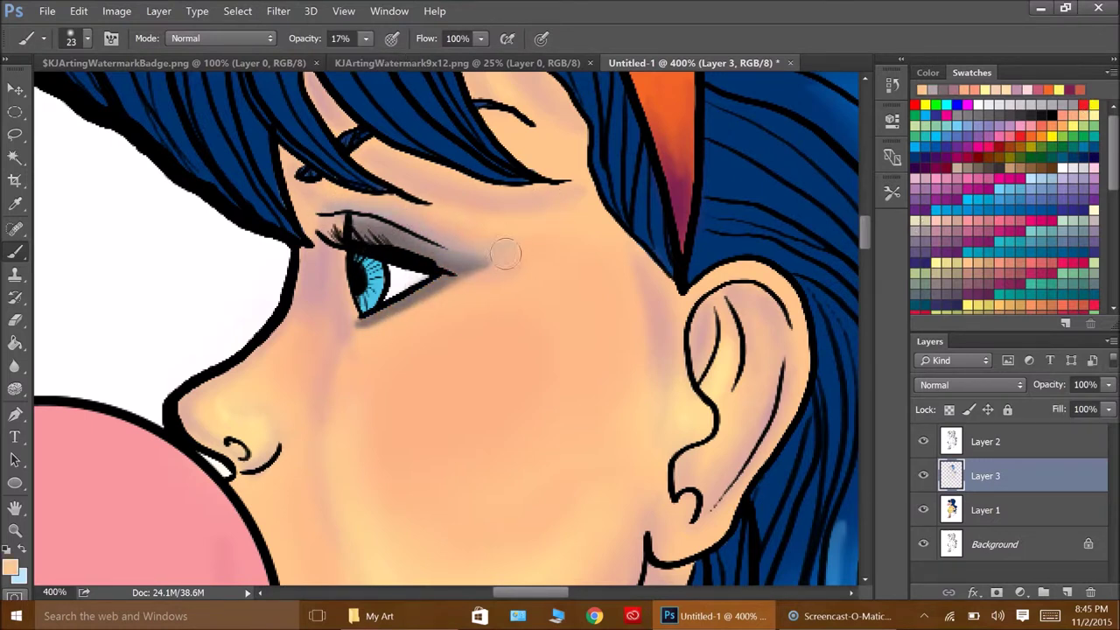
{"action": "left_click_drag", "start_coordinate": [500, 255], "coordinate": [372, 340]}
Step: Fit the drawing on screen, zoom to 50%, and accept Layer 4 as the new layer name
{"action": "key", "text": "z"}
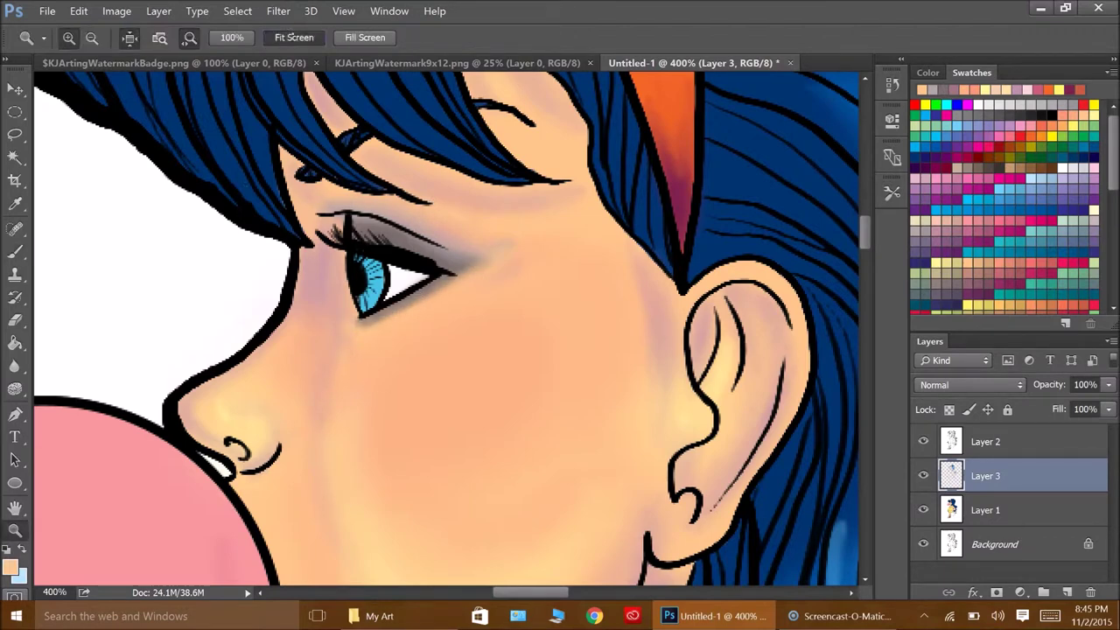
{"action": "left_click", "coordinate": [294, 37]}
{"action": "left_click", "coordinate": [493, 283]}
{"action": "left_click", "coordinate": [159, 11]}
{"action": "left_click", "coordinate": [368, 29]}
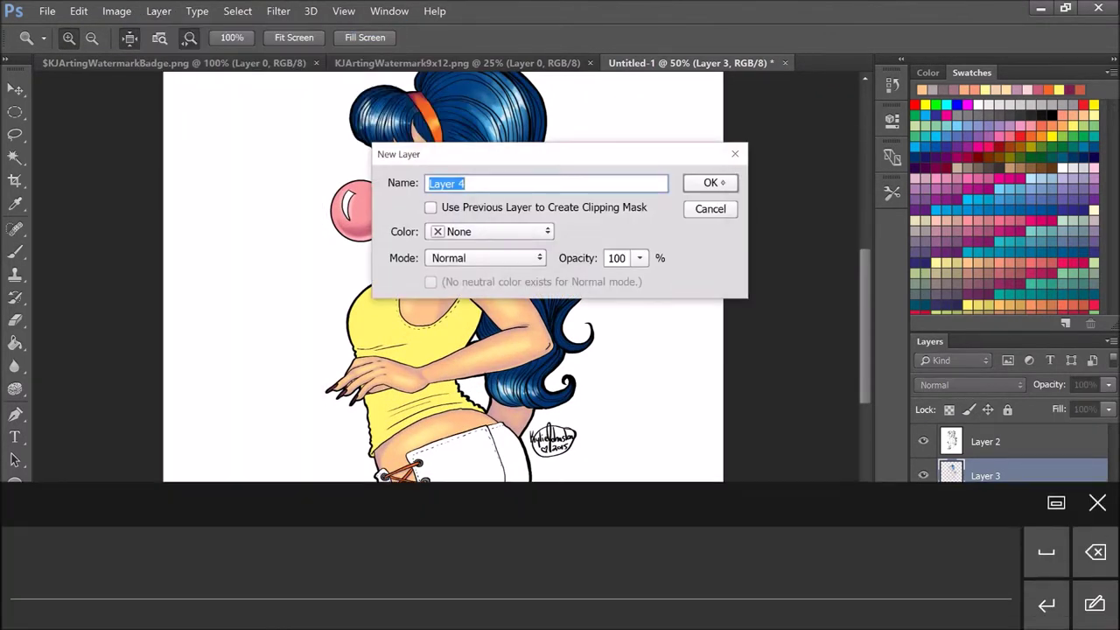
Step: Create Layer 4 and shade the armpit and shirt hem orange at 11% brush opacity
{"action": "left_click", "coordinate": [715, 182]}
{"action": "key", "text": "b"}
{"action": "left_click", "coordinate": [87, 38]}
{"action": "key", "text": "Return"}
{"action": "key", "text": "1"}
{"action": "key", "text": "1"}
{"action": "left_click_drag", "start_coordinate": [368, 293], "coordinate": [359, 326]}
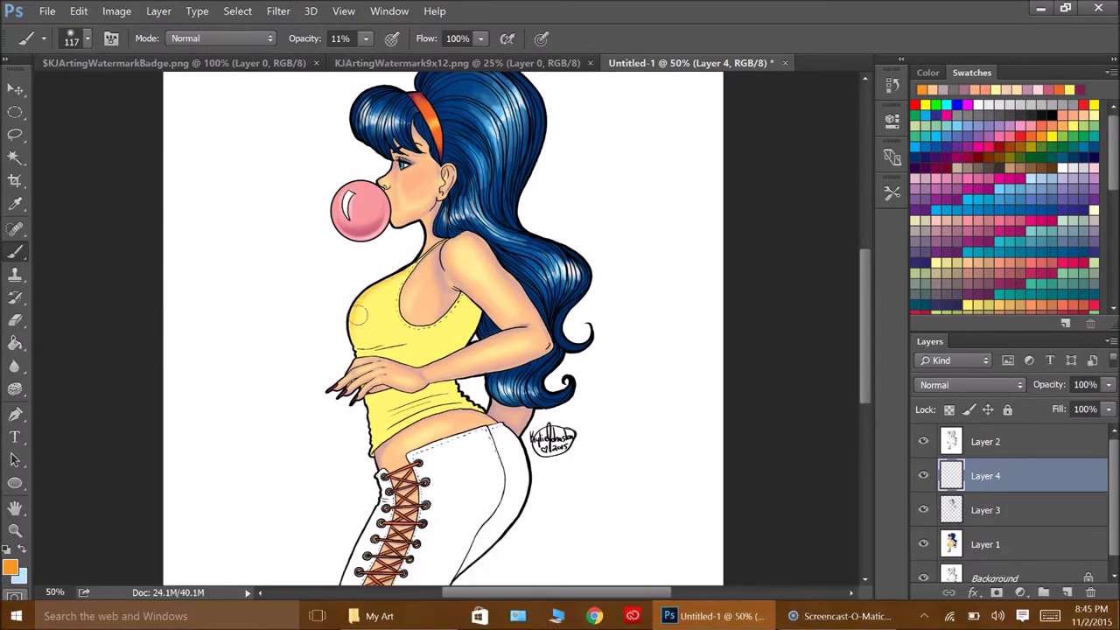
{"action": "left_click_drag", "start_coordinate": [466, 327], "coordinate": [465, 313]}
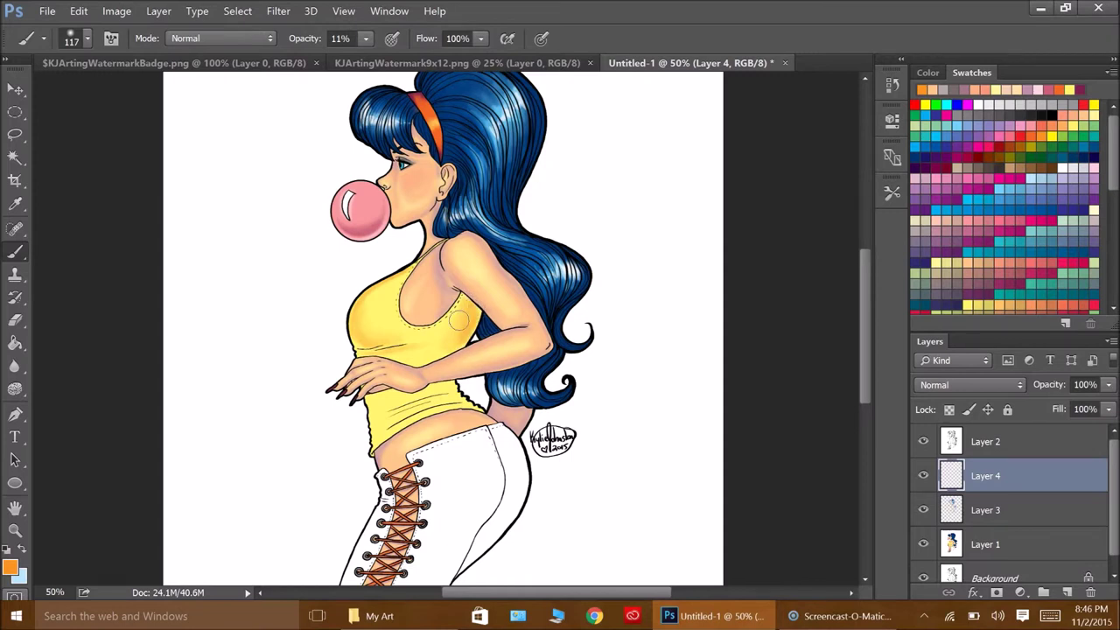
{"action": "mouse_move", "coordinate": [371, 406]}
{"action": "left_mouse_down"}
{"action": "mouse_move", "coordinate": [378, 437]}
{"action": "mouse_move", "coordinate": [433, 405]}
{"action": "left_mouse_up"}
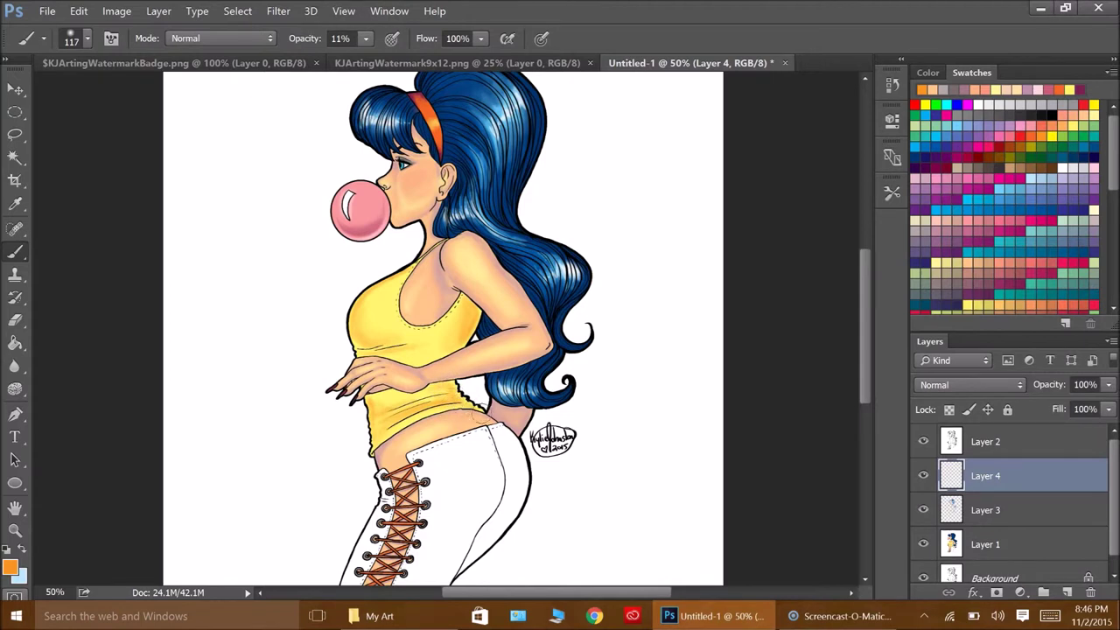
Step: Try a pale yellow swatch, then make white the painting colour via default colours
{"action": "left_click", "coordinate": [1101, 112]}
{"action": "left_click", "coordinate": [747, 230]}
{"action": "left_click", "coordinate": [929, 90]}
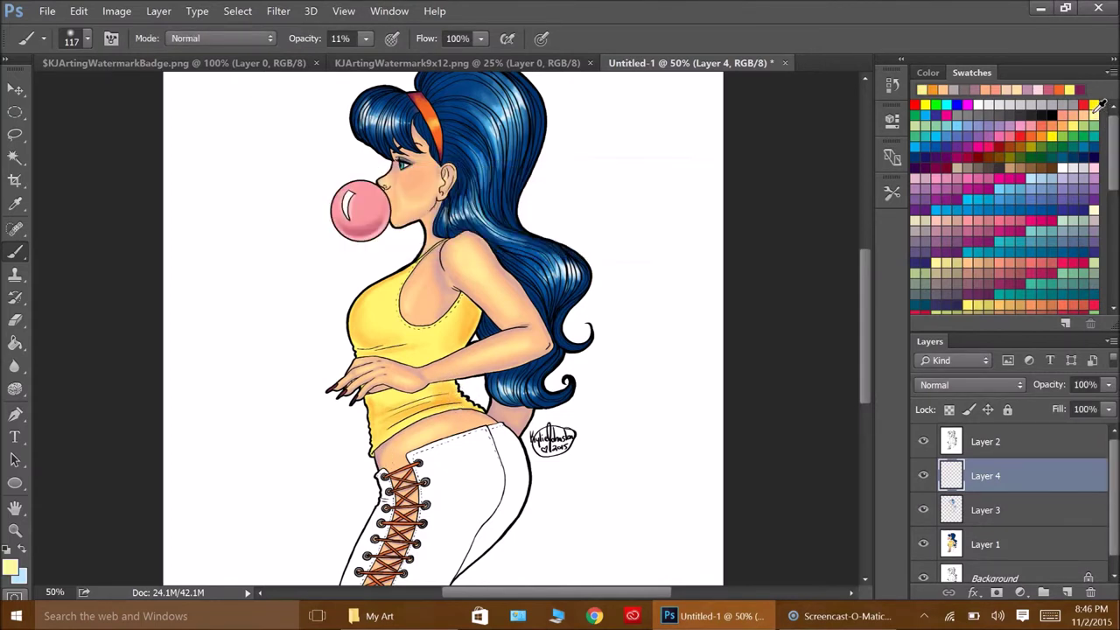
{"action": "key", "text": "d"}
{"action": "key", "text": "x"}
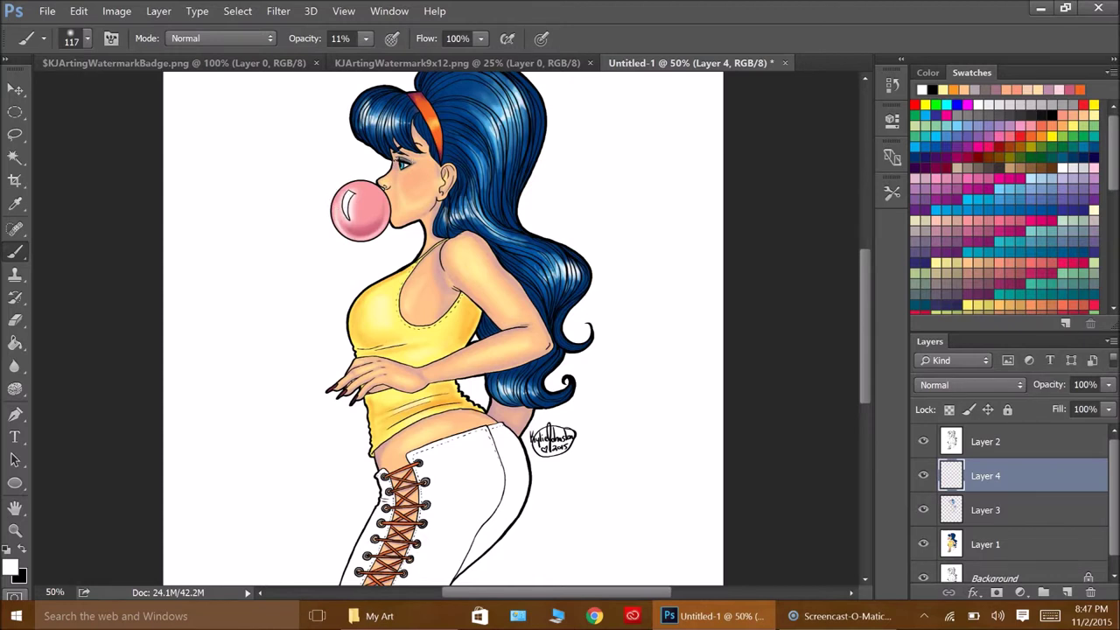
Step: Shade the pants with pale lavender and add pale blue beside the lacing
{"action": "scroll", "coordinate": [443, 327], "scroll_direction": "down", "scroll_amount": 2}
{"action": "scroll", "coordinate": [443, 328], "scroll_direction": "down", "scroll_amount": 2}
{"action": "scroll", "coordinate": [442, 328], "scroll_direction": "down", "scroll_amount": 2}
{"action": "left_click", "coordinate": [1074, 165]}
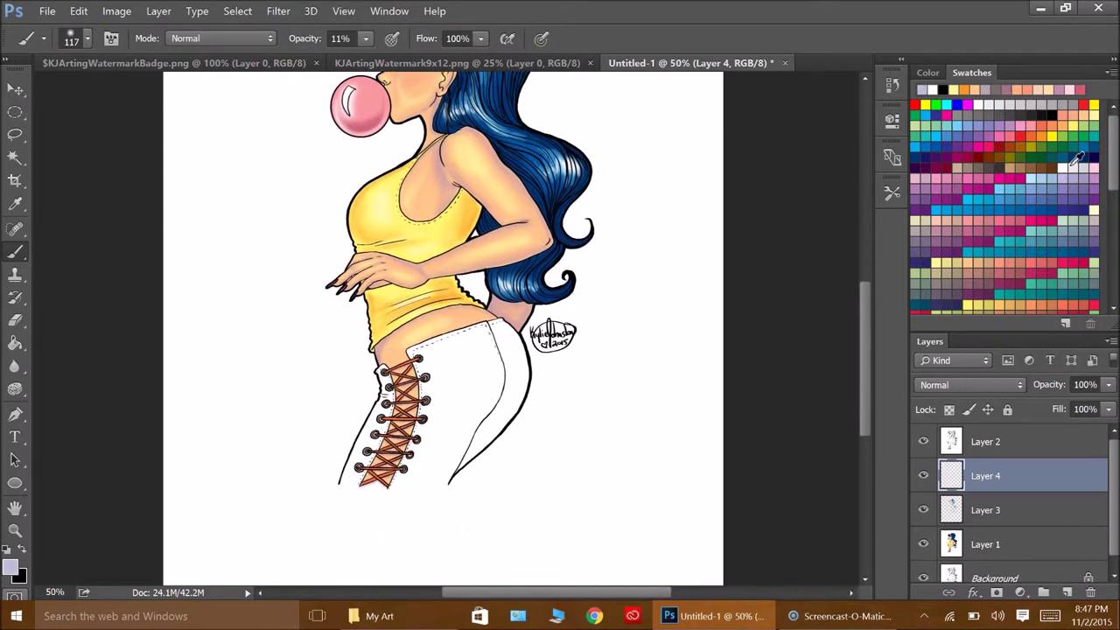
{"action": "mouse_move", "coordinate": [496, 354]}
{"action": "left_mouse_down"}
{"action": "mouse_move", "coordinate": [482, 438]}
{"action": "mouse_move", "coordinate": [495, 411]}
{"action": "mouse_move", "coordinate": [516, 405]}
{"action": "left_mouse_up"}
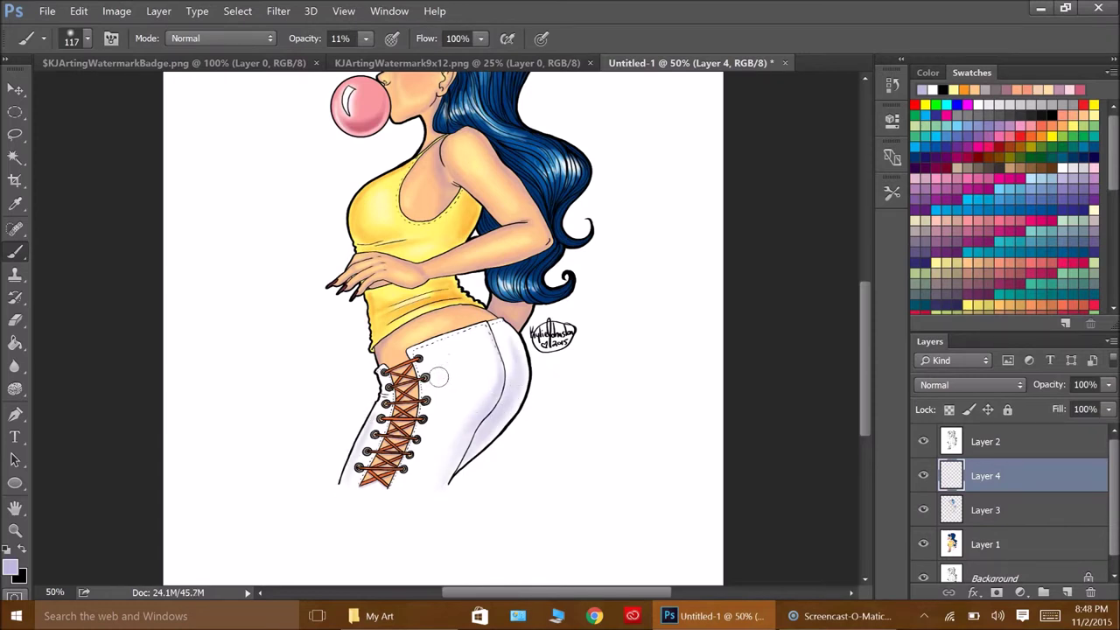
{"action": "left_click", "coordinate": [1058, 172]}
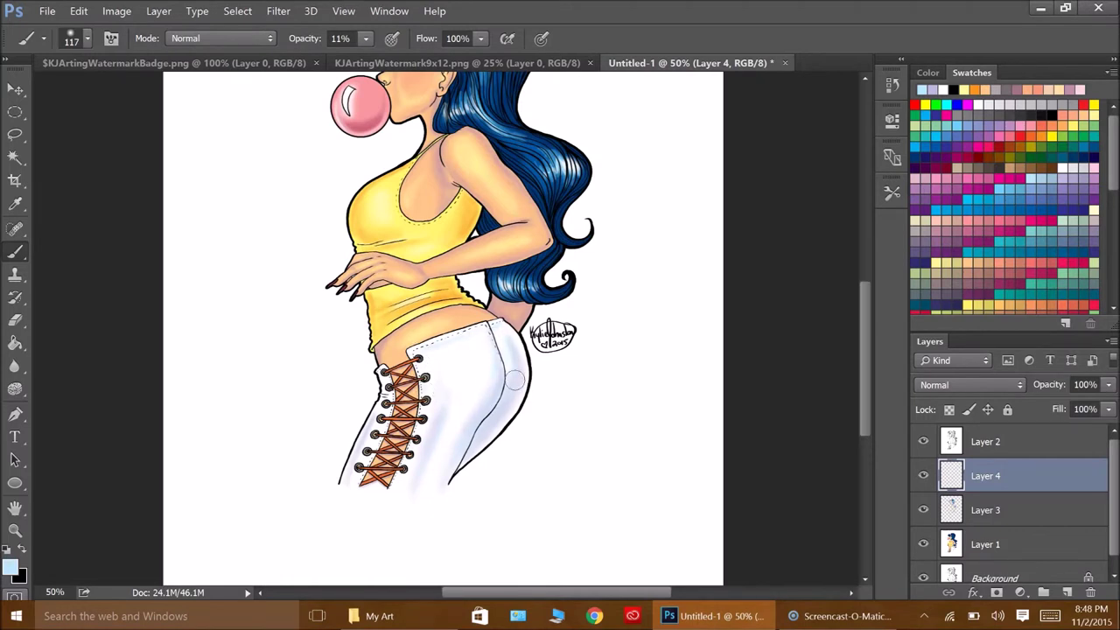
{"action": "left_click_drag", "start_coordinate": [453, 385], "coordinate": [425, 451]}
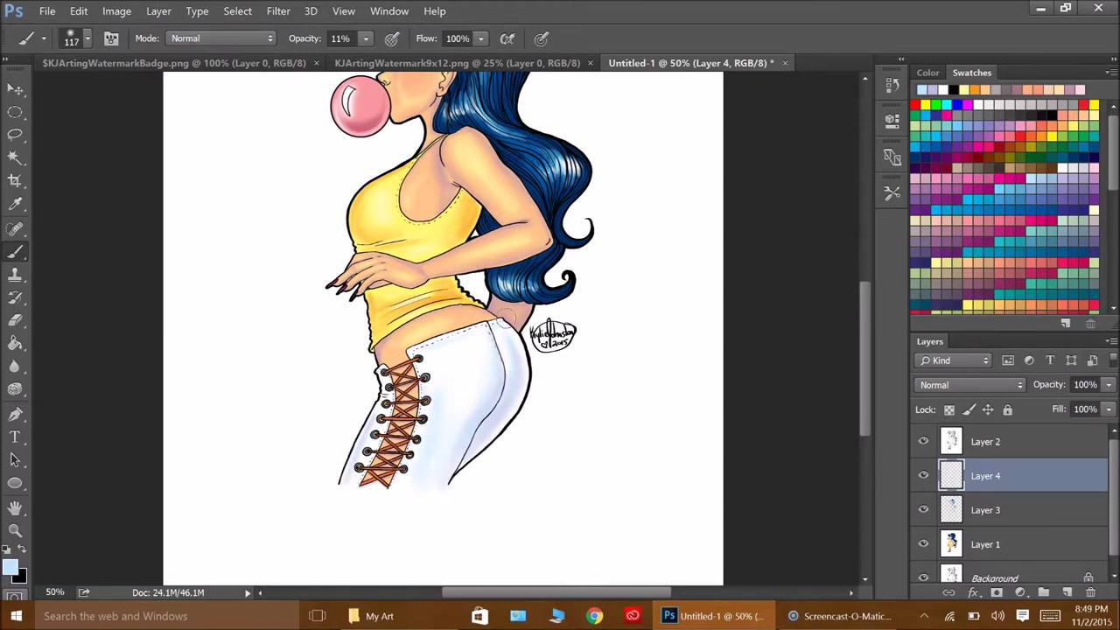
Step: Zoom in to 200% on the pants
{"action": "scroll", "coordinate": [503, 324], "scroll_direction": "up", "scroll_amount": 2}
{"action": "key", "text": "z"}
{"action": "left_click", "coordinate": [613, 333]}
{"action": "left_click", "coordinate": [724, 328]}
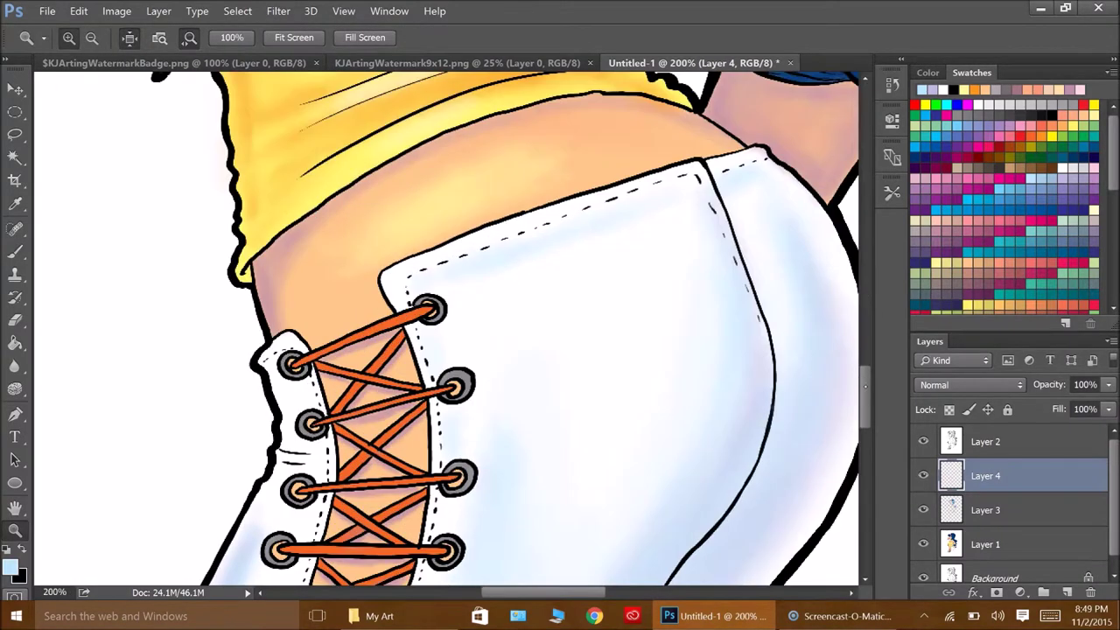
Step: With the brush set to white, add a new Layer 5 above Layer 2
{"action": "key", "text": "ctrl+minus"}
{"action": "key", "text": "b"}
{"action": "left_click", "coordinate": [87, 37]}
{"action": "key", "text": "x"}
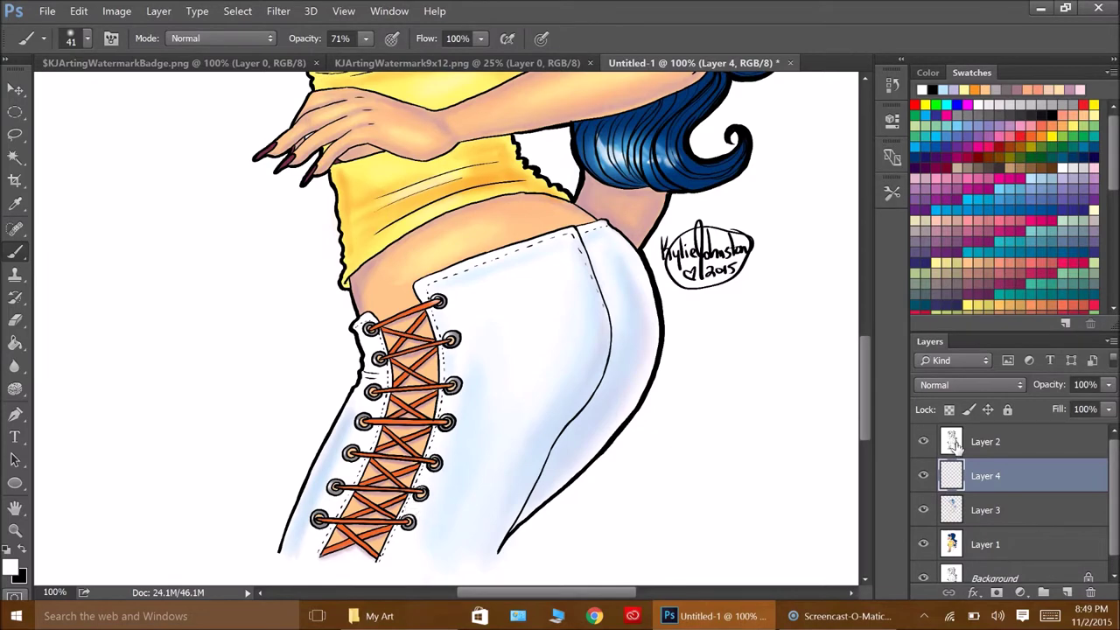
{"action": "left_click", "coordinate": [957, 442]}
{"action": "key", "text": "ctrl+shift+alt+n"}
Step: Dab white highlights on the left and right lace eyelets
{"action": "left_click", "coordinate": [368, 331]}
{"action": "left_click", "coordinate": [377, 361]}
{"action": "left_click", "coordinate": [375, 389]}
{"action": "left_click", "coordinate": [359, 421]}
{"action": "left_click", "coordinate": [332, 487]}
{"action": "left_click", "coordinate": [451, 383]}
{"action": "left_click", "coordinate": [435, 456]}
{"action": "left_click", "coordinate": [417, 499]}
Step: Zoom to the hand and streak white highlights on the fingernails at brush size 20 on Layer 4
{"action": "key", "text": "z"}
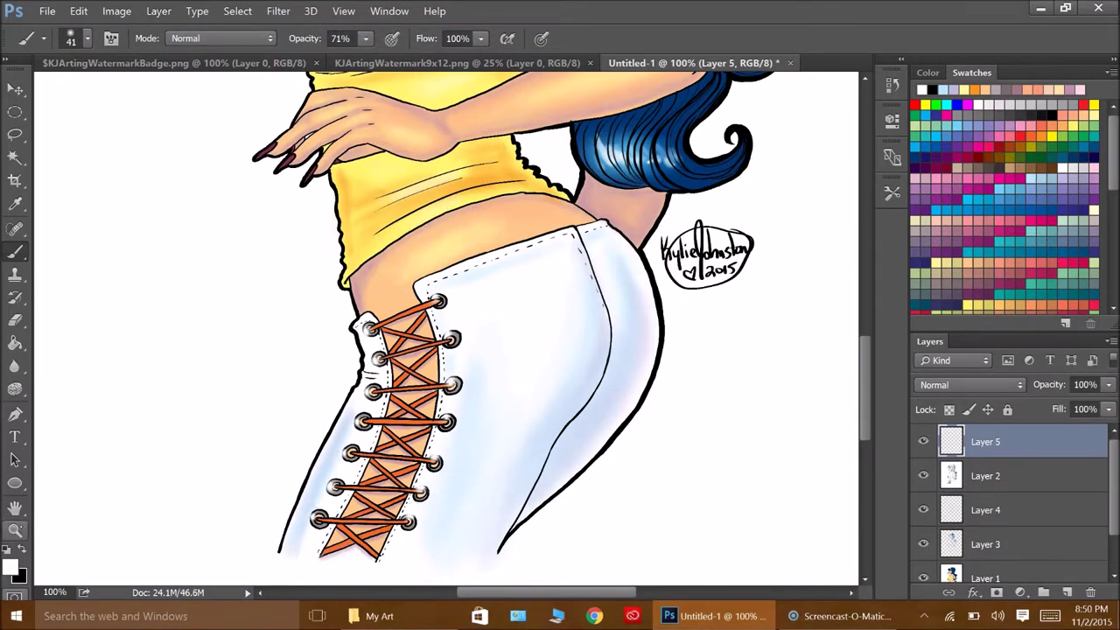
{"action": "left_click_drag", "start_coordinate": [281, 81], "coordinate": [367, 82]}
{"action": "left_click", "coordinate": [985, 511]}
{"action": "key", "text": "b"}
{"action": "left_click", "coordinate": [237, 328]}
{"action": "left_click", "coordinate": [79, 10]}
{"action": "left_click", "coordinate": [114, 55]}
{"action": "key", "text": "bracketleft"}
{"action": "key", "text": "bracketleft"}
{"action": "left_click_drag", "start_coordinate": [231, 335], "coordinate": [247, 323]}
{"action": "left_click_drag", "start_coordinate": [329, 348], "coordinate": [308, 371]}
{"action": "left_click_drag", "start_coordinate": [411, 395], "coordinate": [391, 419]}
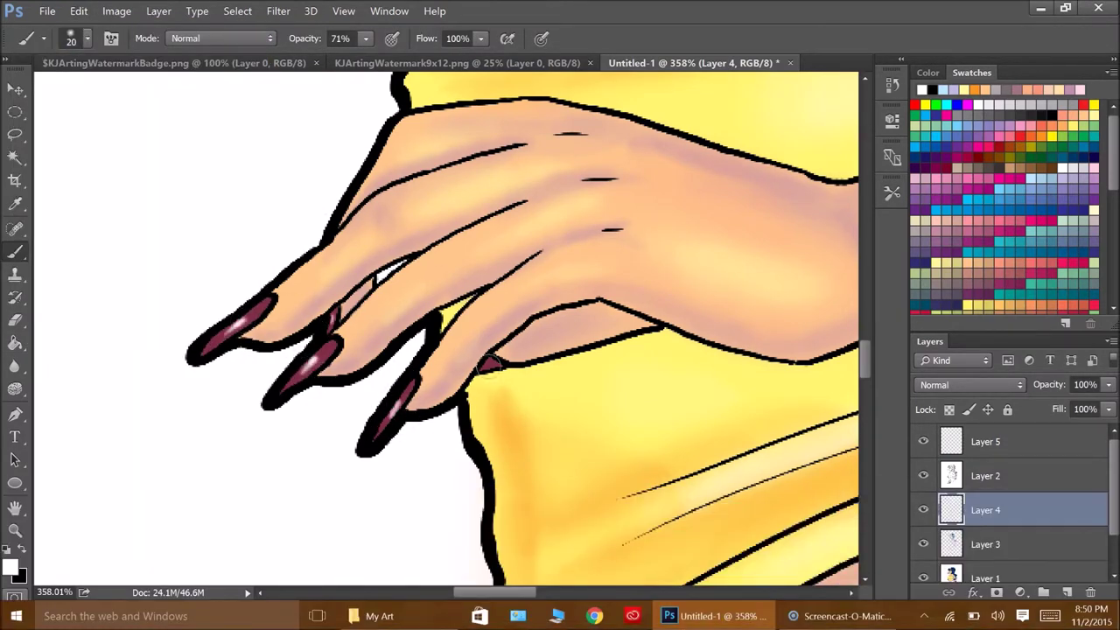
Step: Fit the drawing on screen and darken the iris with a deeper blue
{"action": "key", "text": "z"}
{"action": "key", "text": "ctrl+0"}
{"action": "scroll", "coordinate": [421, 216], "scroll_direction": "up", "scroll_amount": 6}
{"action": "scroll", "coordinate": [421, 216], "scroll_direction": "up", "scroll_amount": 2}
{"action": "key", "text": "b"}
{"action": "left_click", "coordinate": [1047, 114]}
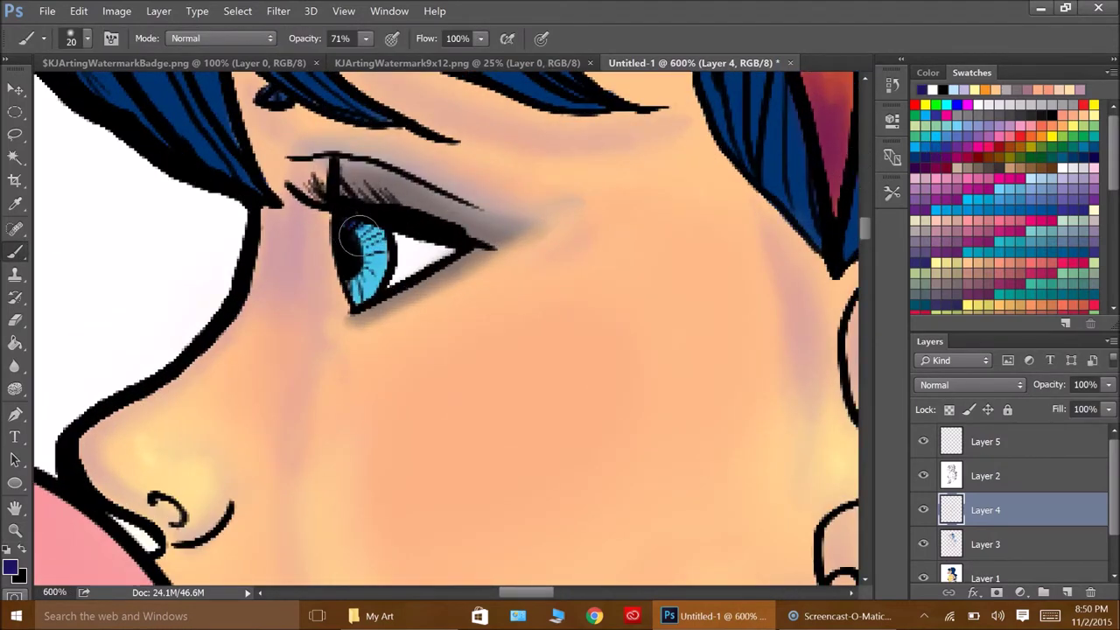
{"action": "left_click_drag", "start_coordinate": [359, 219], "coordinate": [361, 284]}
Step: Try a white glint on the iris in Layer 5, then undo it
{"action": "left_click", "coordinate": [1030, 170]}
{"action": "left_click", "coordinate": [921, 89]}
{"action": "left_click", "coordinate": [985, 441]}
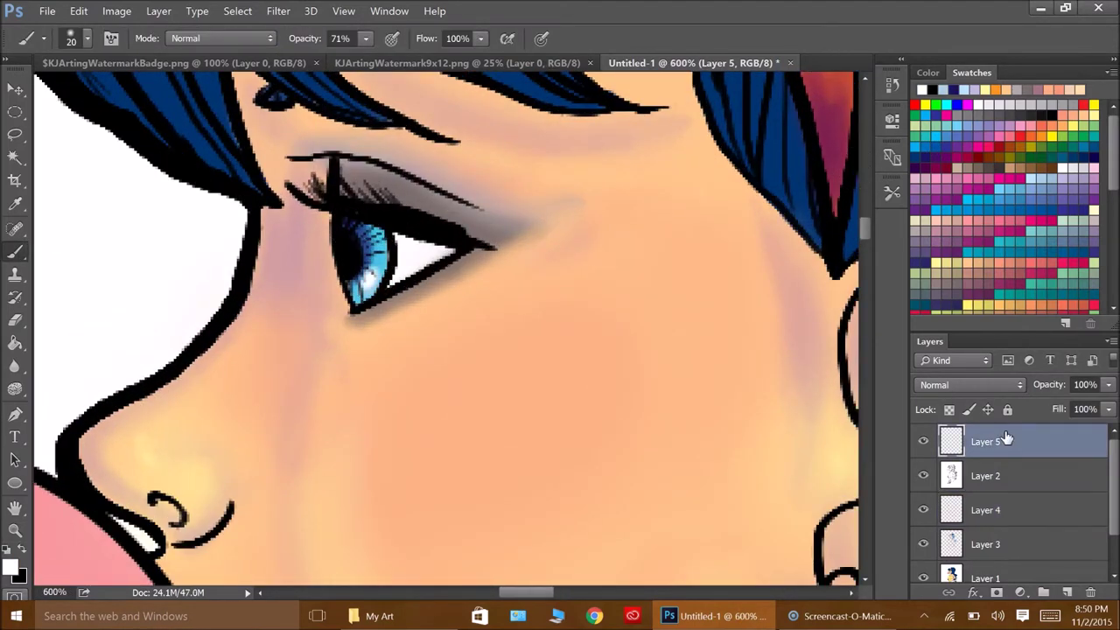
{"action": "left_click", "coordinate": [348, 238]}
{"action": "left_click", "coordinate": [78, 10]}
{"action": "left_click", "coordinate": [107, 57]}
{"action": "left_click", "coordinate": [70, 38]}
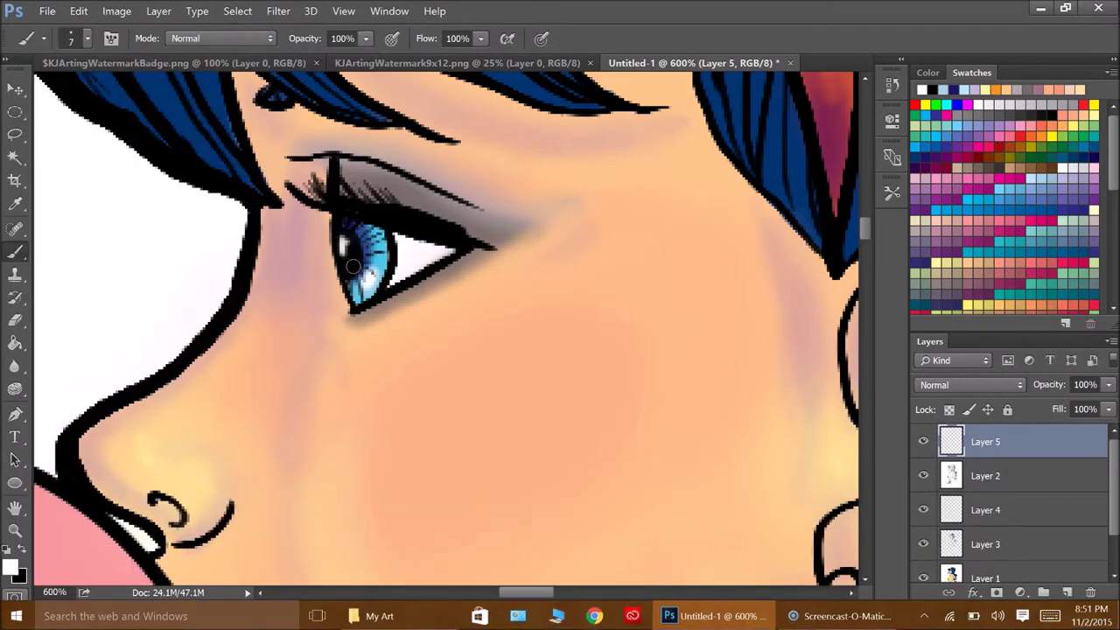
{"action": "key", "text": "z"}
{"action": "left_click", "coordinate": [294, 37]}
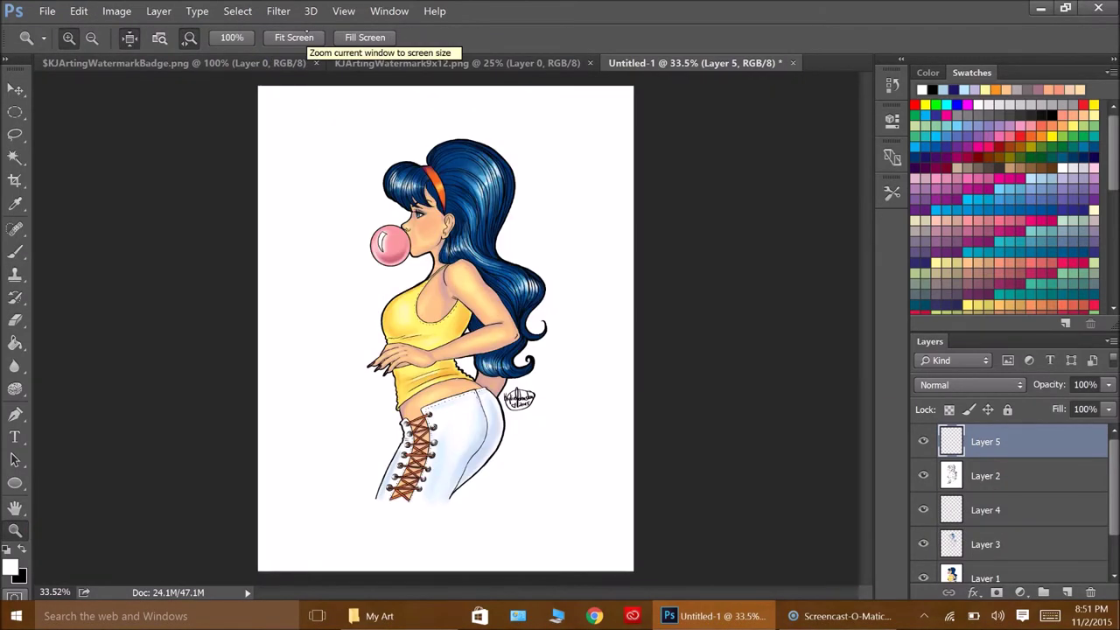